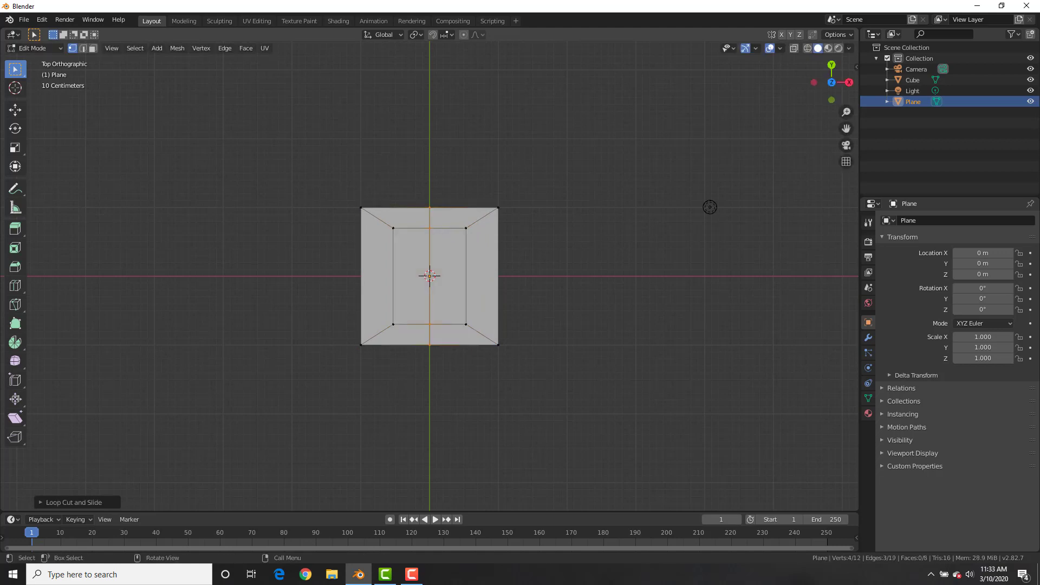
Delete the four inner faces of the plane to open a hole in its middle.
key("3")
left_click(447, 301)
left_click(447, 252, "shift")
left_click(412, 252, "shift")
left_click(412, 300, "shift")
key("x")
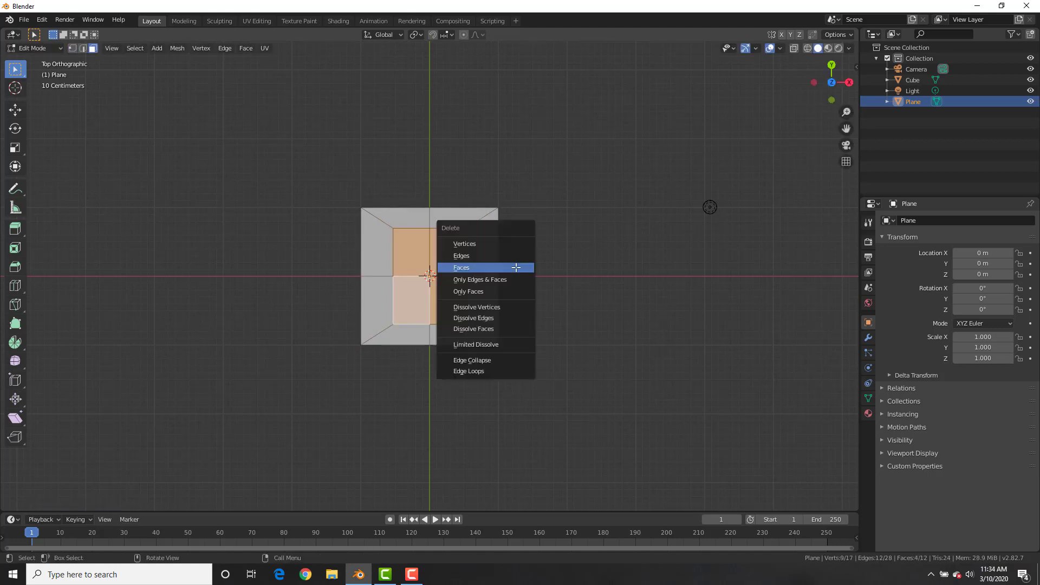
left_click(515, 267)
Partly round the inner hole's edge loop with To Sphere, select the outer edge loop, and return to Object Mode.
key("shift+alt+s")
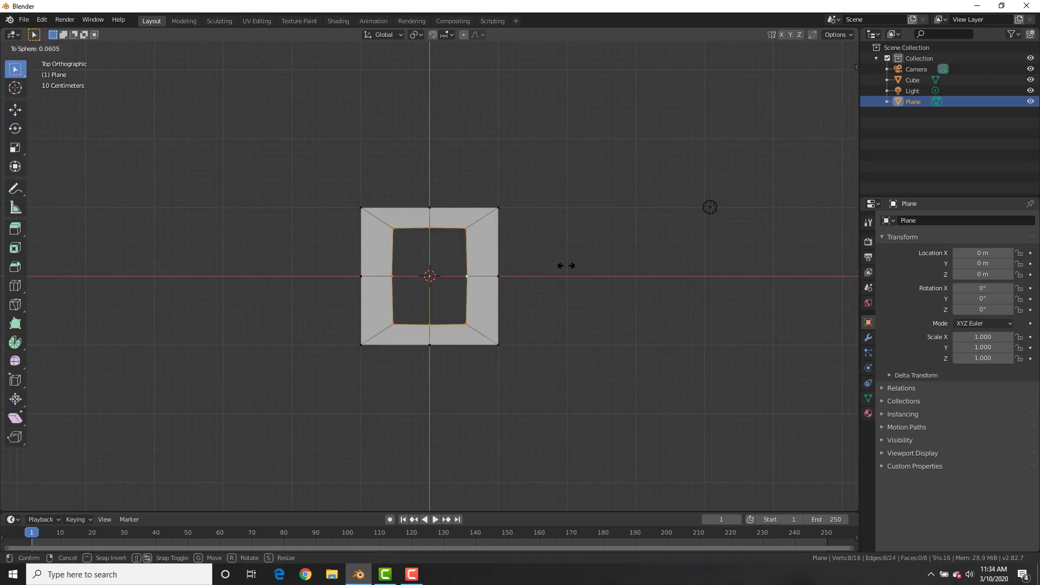
left_click(749, 279)
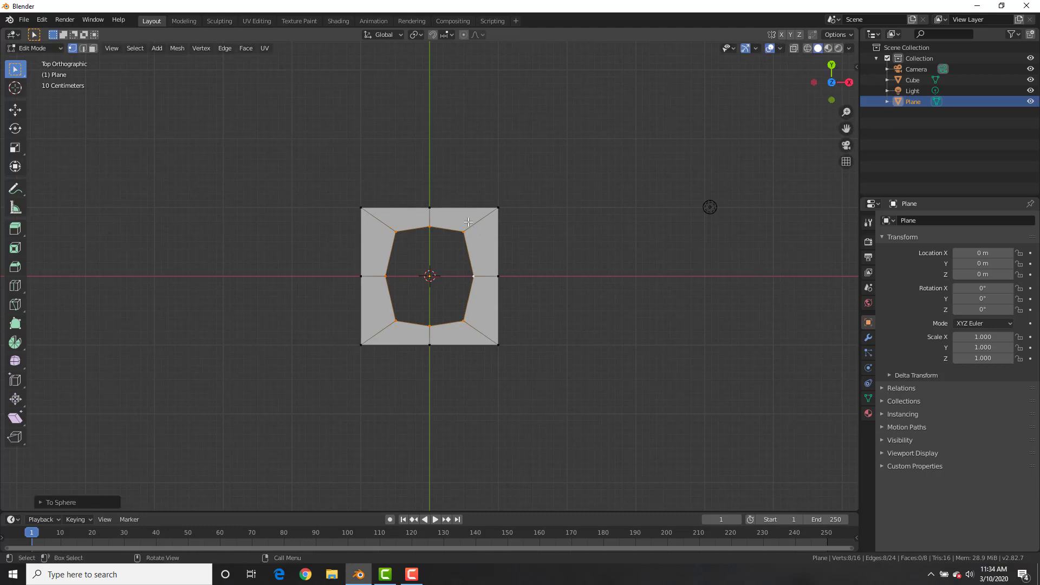
key("alt")
key("Tab")
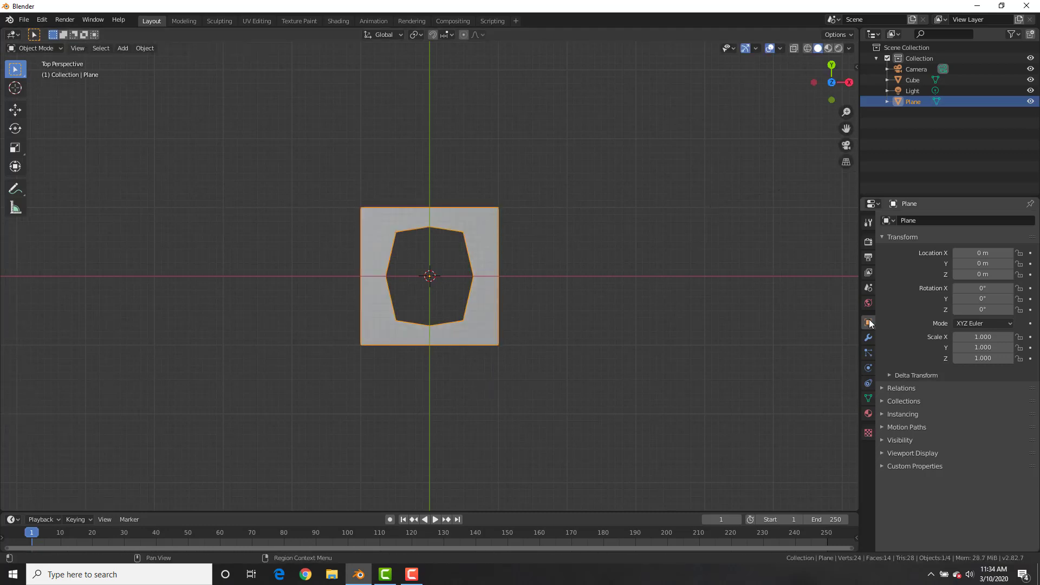
Add an Array modifier to the plane with a count of 4 and enable Merge and First Last.
left_click(868, 337)
left_click(922, 221)
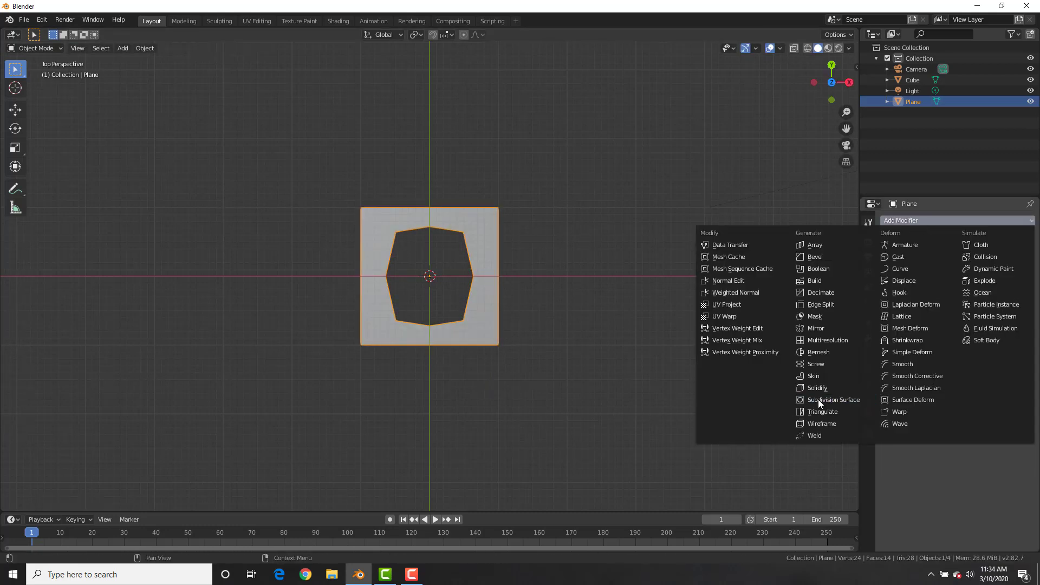
left_click(824, 247)
left_click(1027, 280)
left_click(1027, 280)
left_click(888, 346)
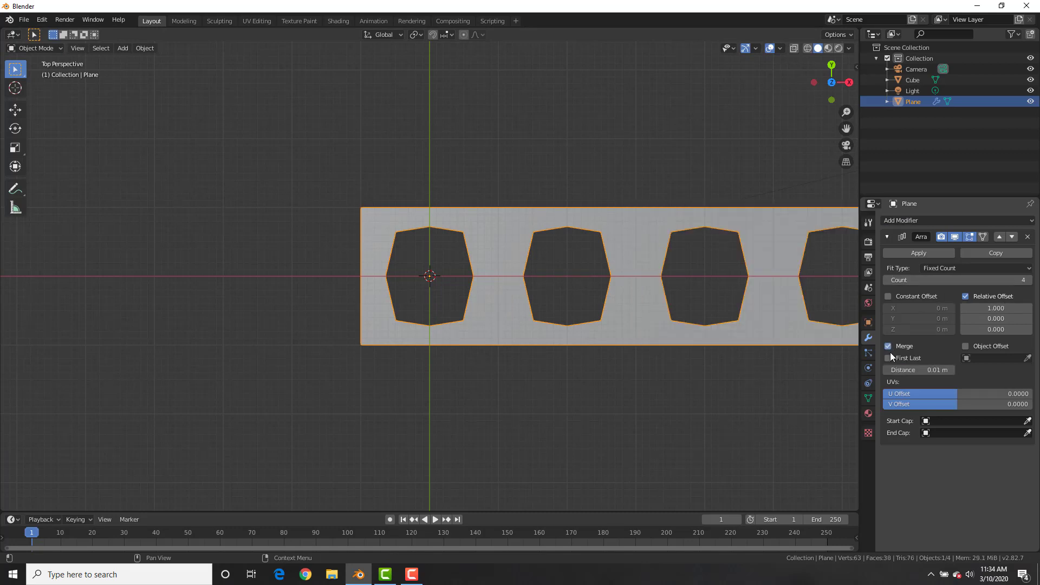
left_click(888, 357)
Extrude the base tile's upper outer edge outward along Y to add a strip above the hole.
key("Tab")
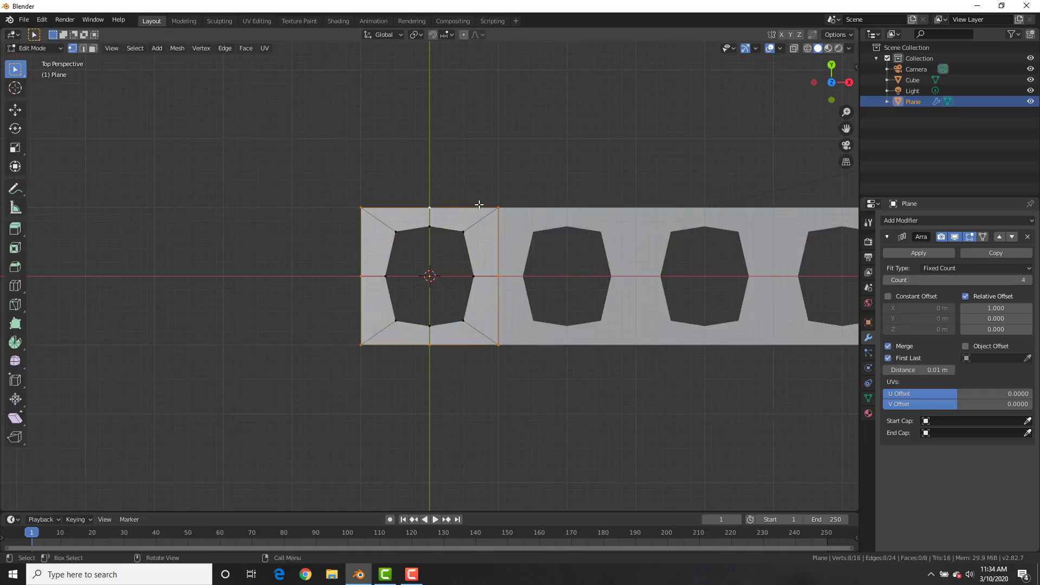
left_click_drag(520, 191, 333, 226)
key("e")
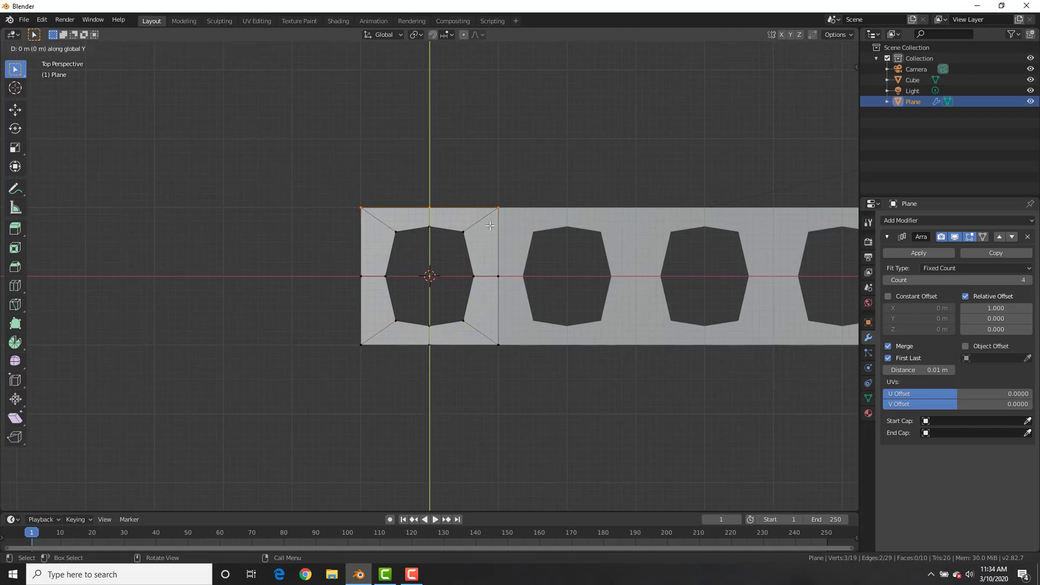
key("y")
left_click(493, 184)
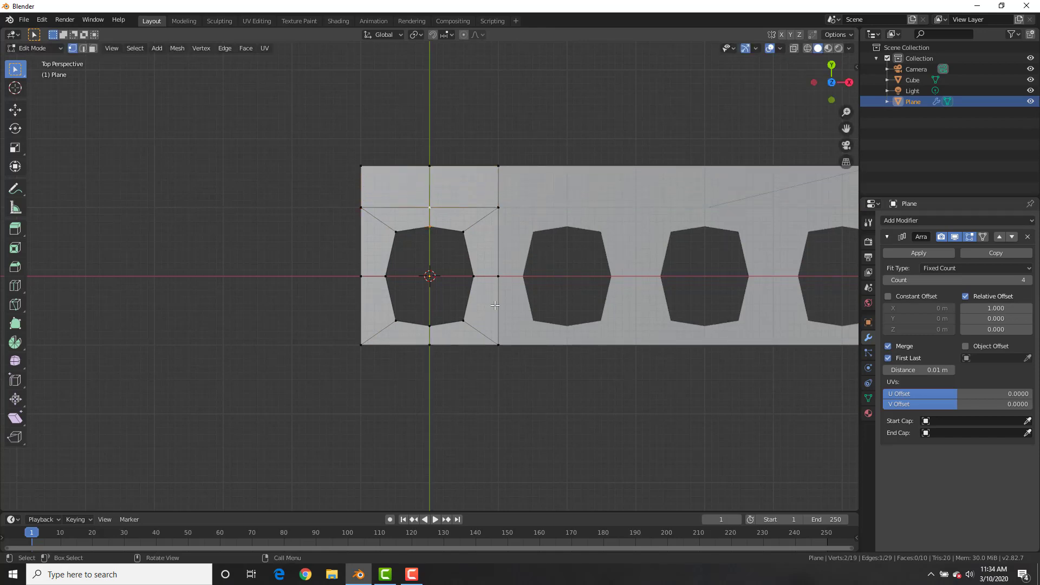
Raise the short middle edge just above the hole along Z to form a bump, and leave Edit Mode.
middle_click_drag(494, 305, 497, 266)
key("g")
key("z")
left_click(497, 223)
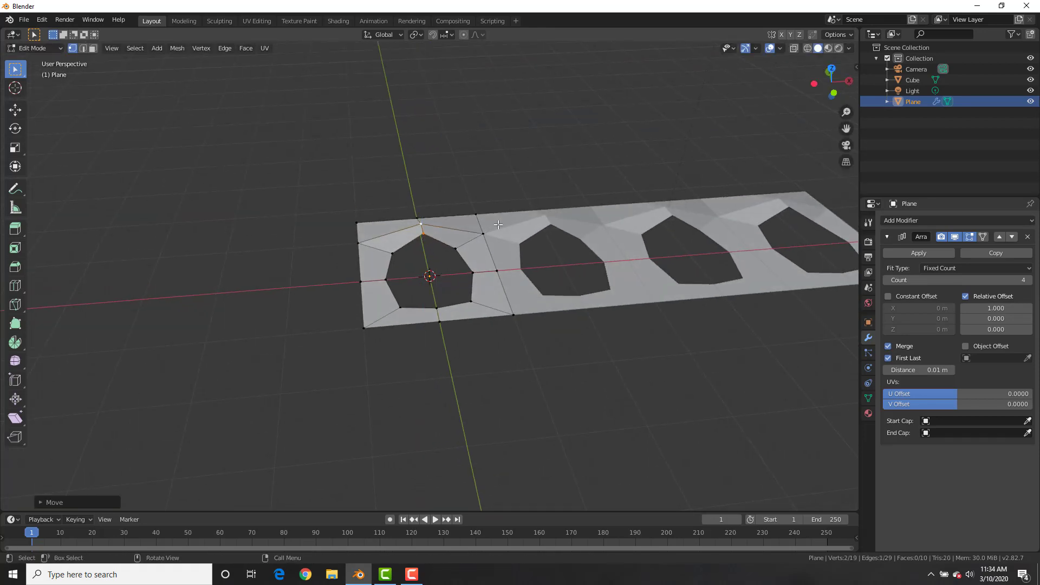
key("Tab")
Duplicate the row of holes in top view and place the copy directly above the original along Y.
key("KP_7")
scroll(610, 249, "down", 1)
key("shift+d")
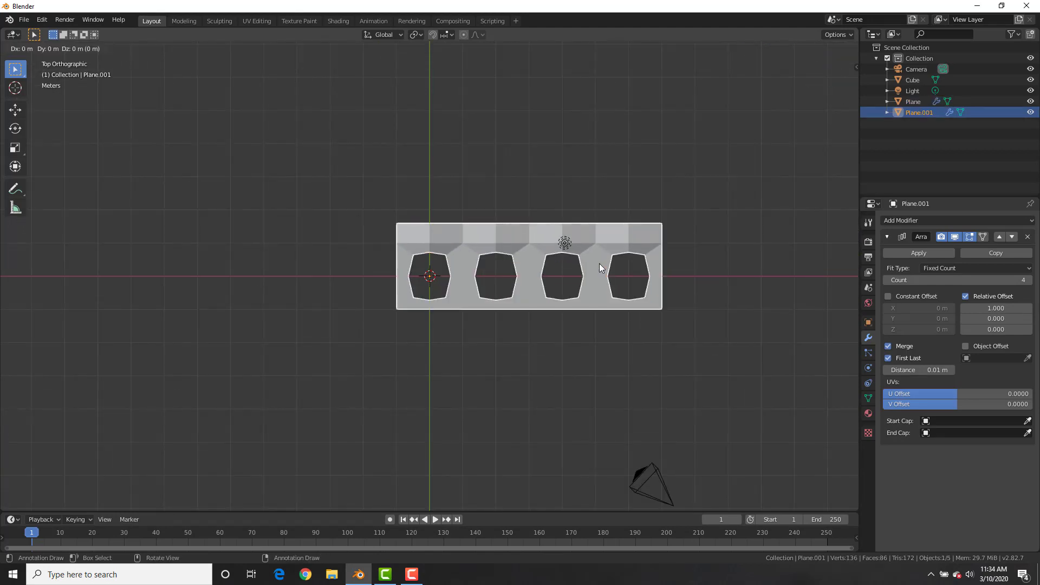
key("y")
left_click(607, 176)
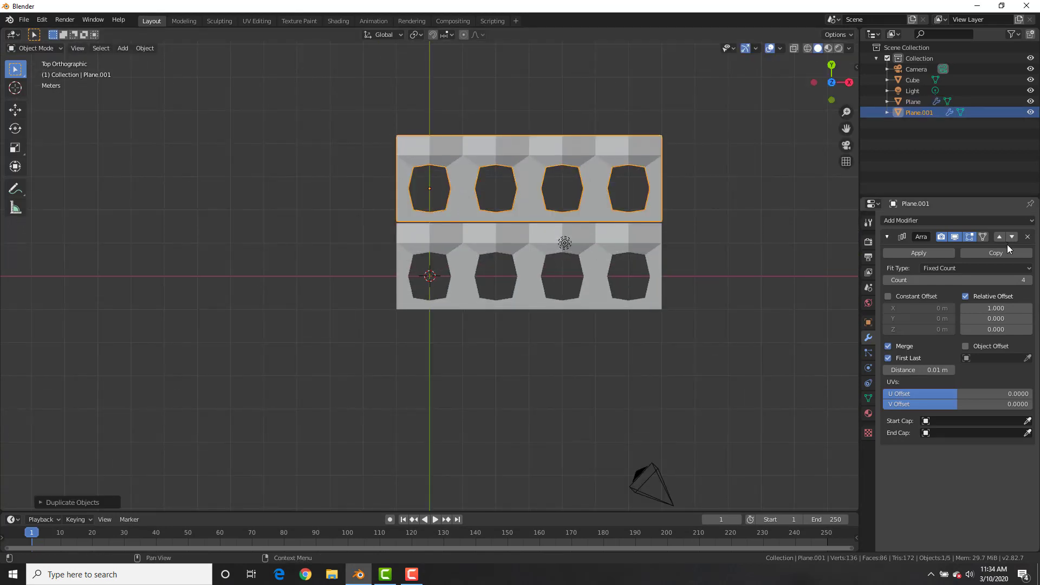
Set the duplicated row's Array count to 3 and apply the Array modifiers on both rows.
left_click(887, 280)
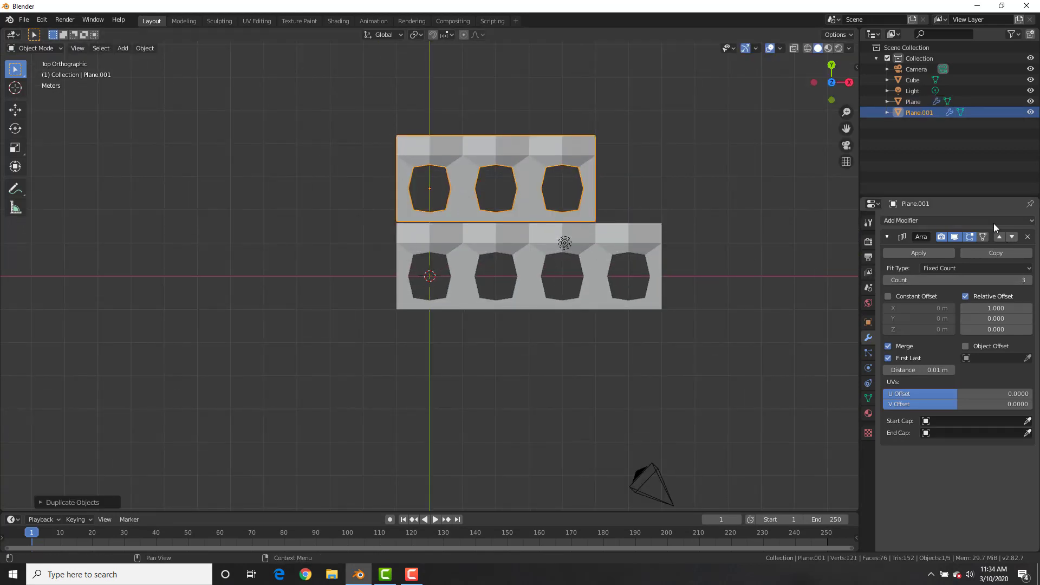
left_click(921, 253)
key("ctrl+z")
left_click(933, 253)
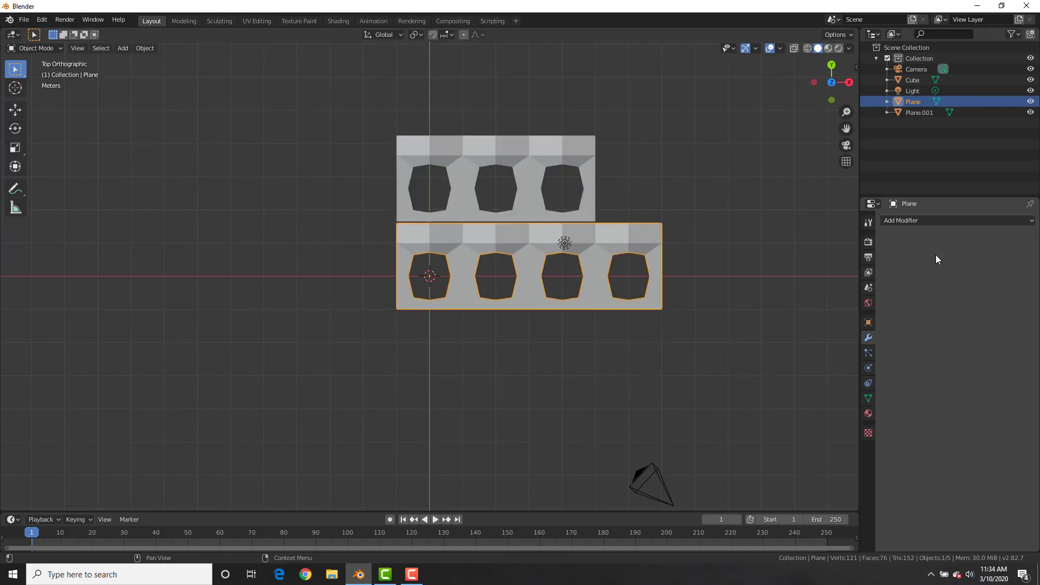
Shift the three-hole row along X to roughly centre it over the four-hole row, and join both into one object.
key("g")
key("x")
left_click(583, 200)
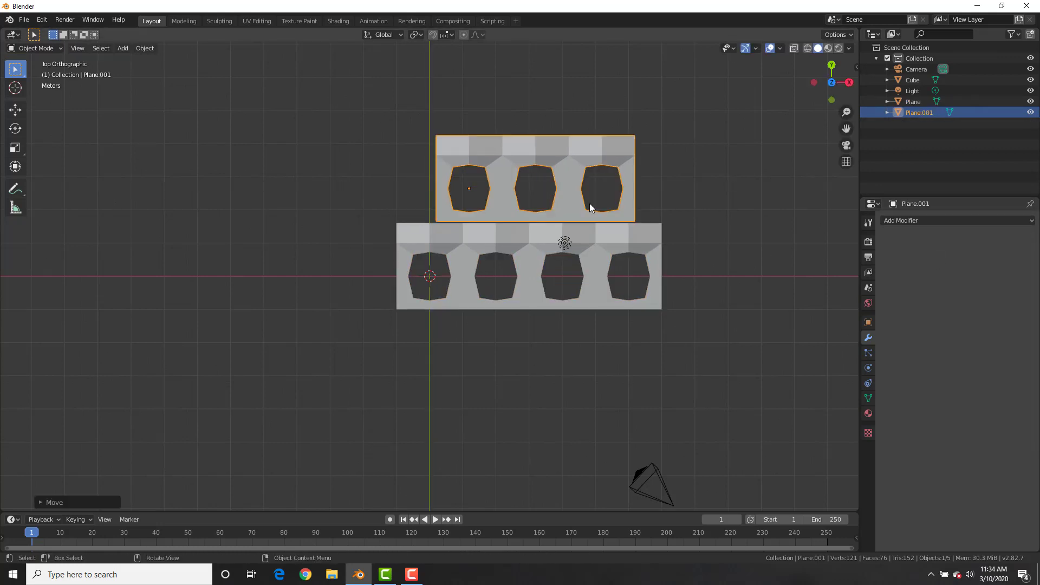
left_click(506, 233, "shift")
key("ctrl+j")
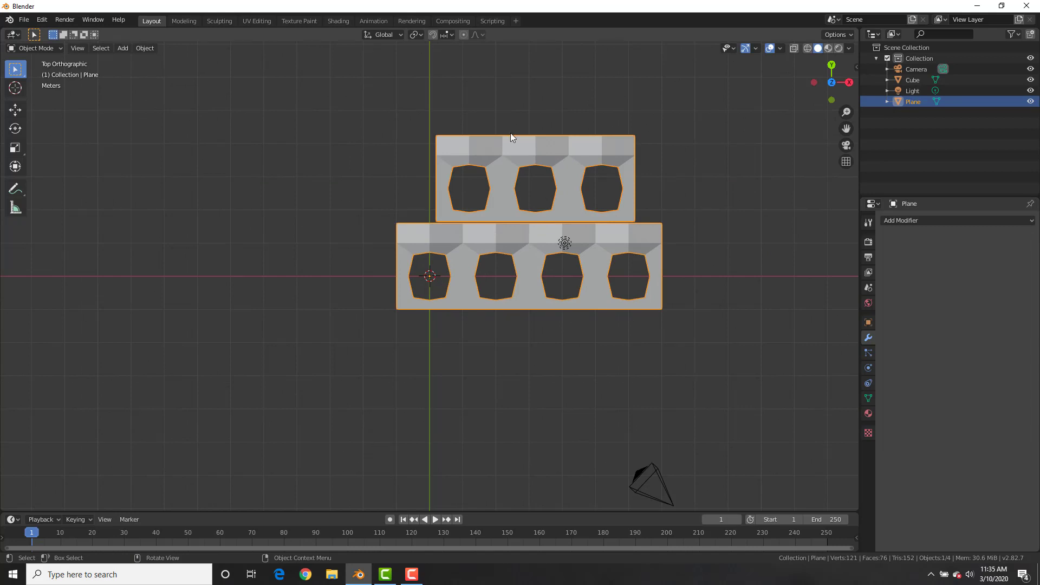
Set snapping to Vertex and snap the linked three-hole row onto the top vertices of the four-hole row.
key("Tab")
scroll(611, 184, "up", 3)
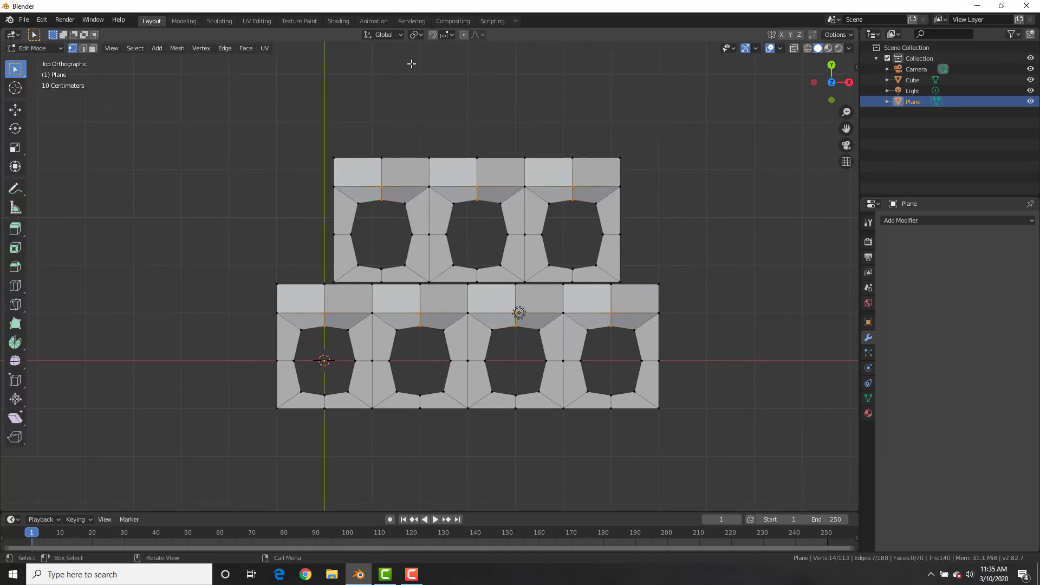
left_click(445, 37)
left_click(434, 79)
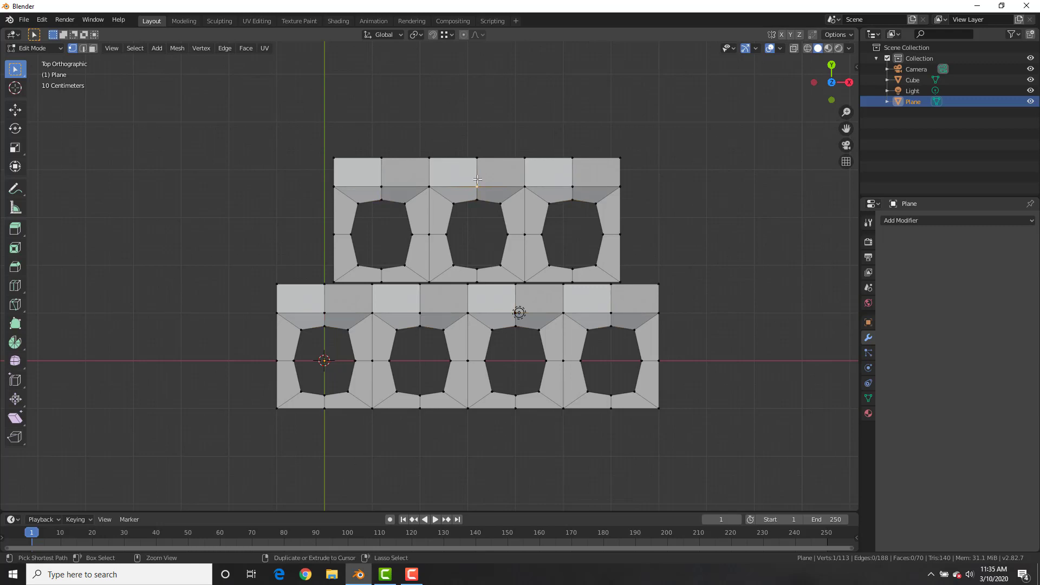
scroll(514, 250, "up", 1)
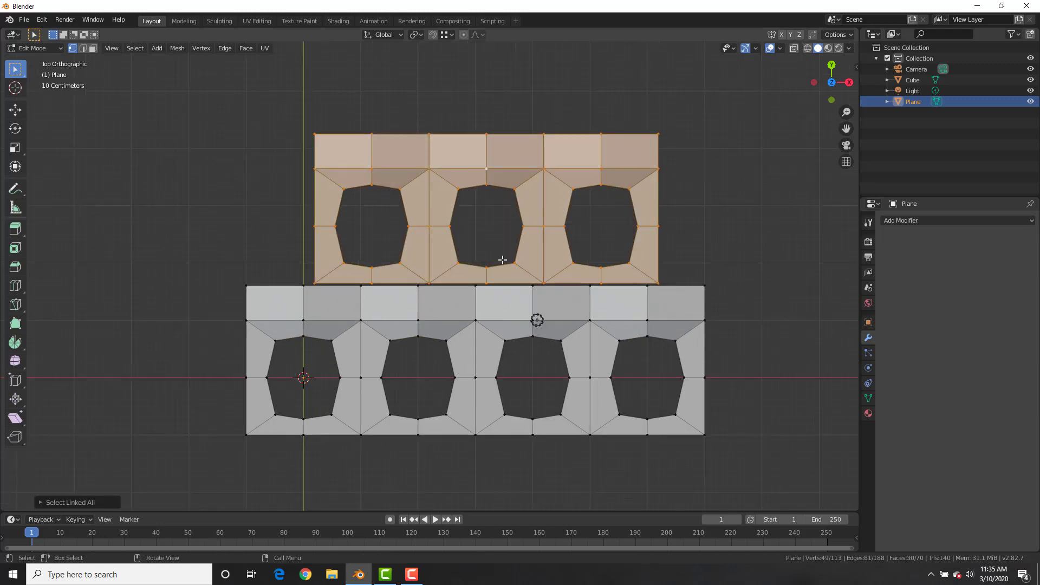
key("g")
left_click(472, 291)
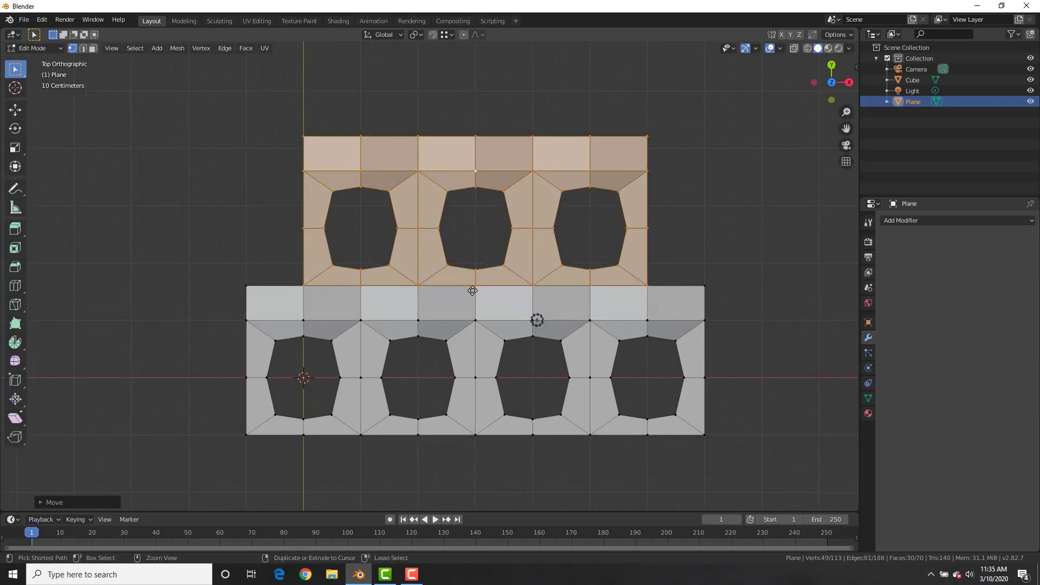
Merge all the mesh's vertices by distance to weld the two rows together.
right_click(670, 207)
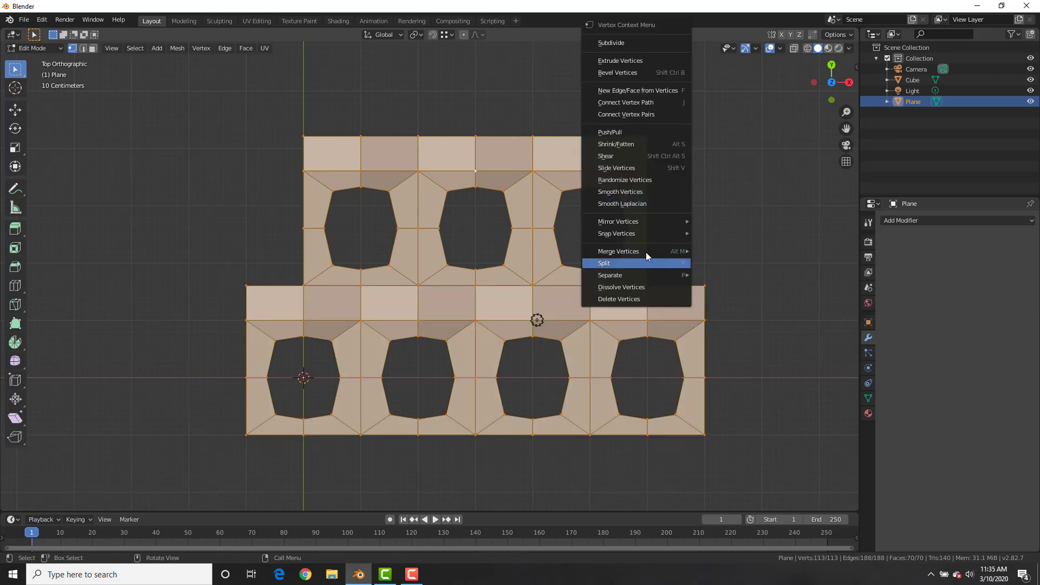
mouse_move(646, 252)
left_click(739, 315)
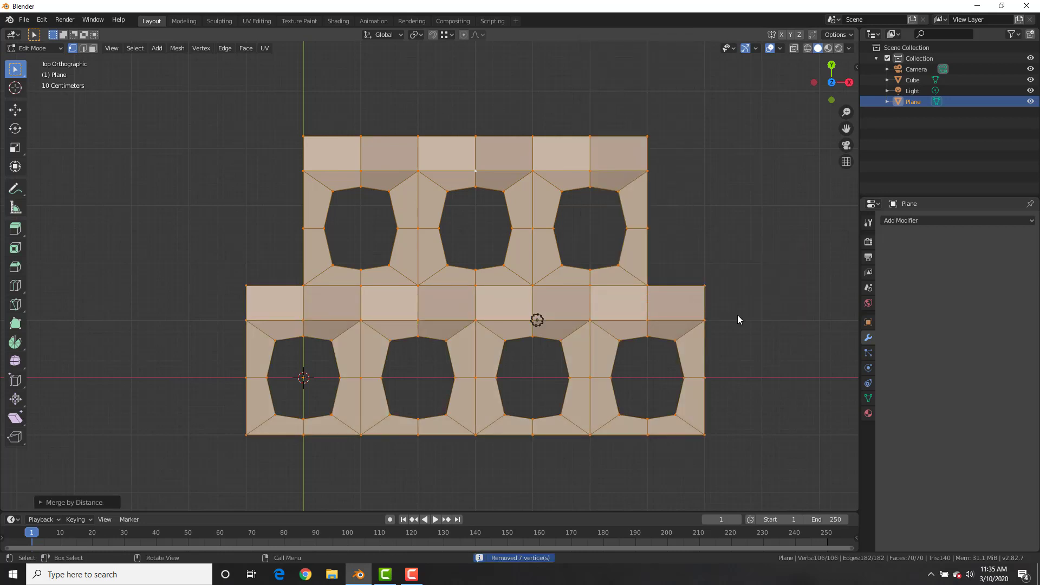
Extrude the upper row's right side edges 1 m along X and fill the remaining gap below with a face.
key("2")
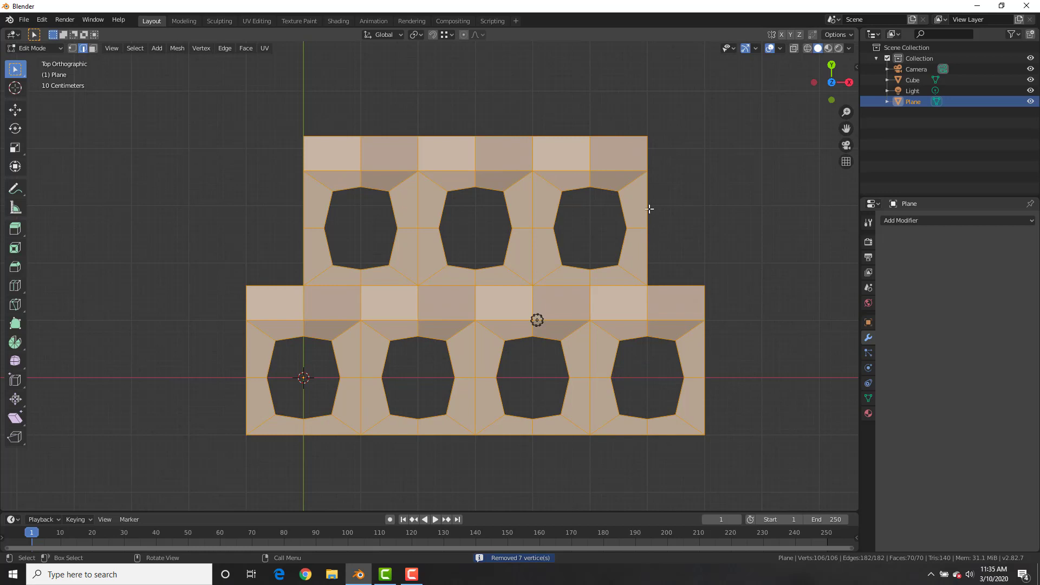
left_click(660, 167)
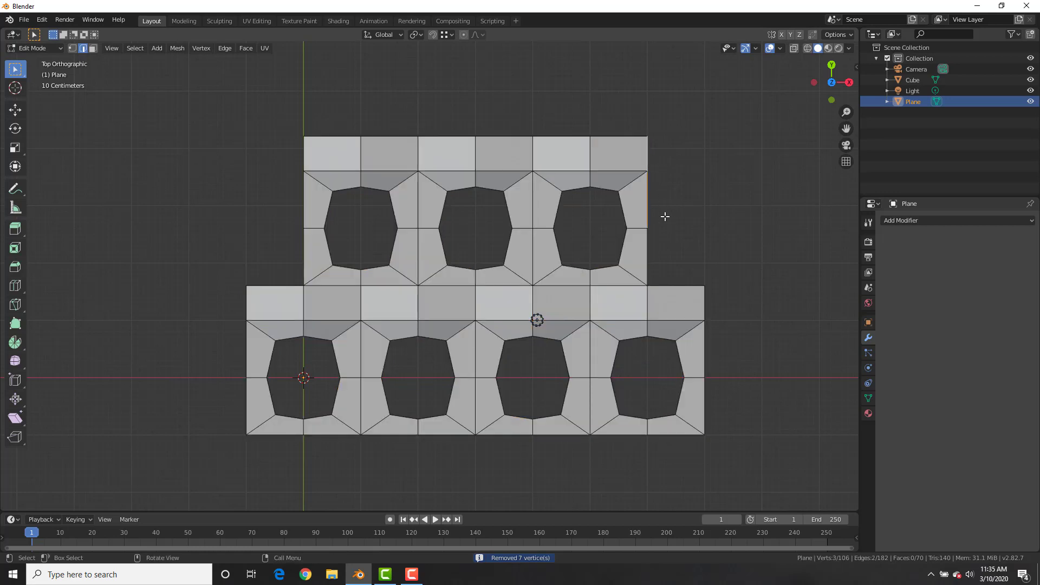
key("e")
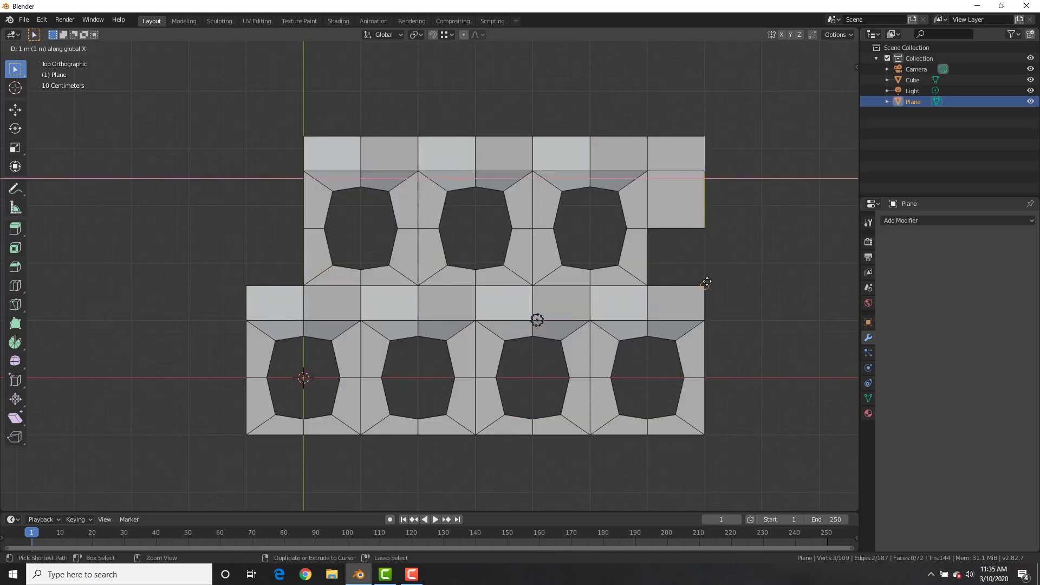
left_click(703, 284)
key("f")
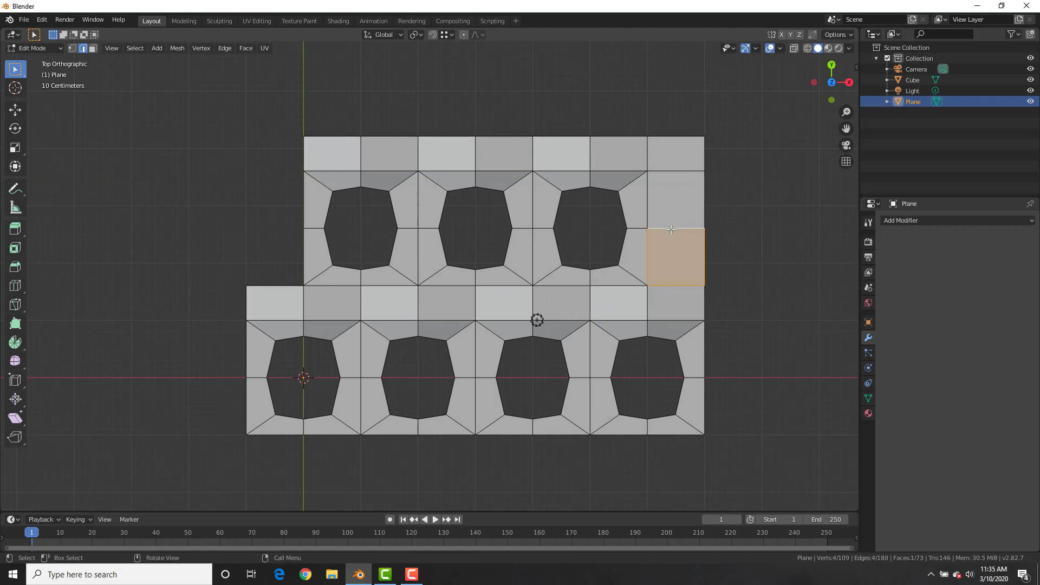
Extrude the upper row's left side edges along X flush with the lower row, fill the gap with a face, and leave Edit Mode.
key("e")
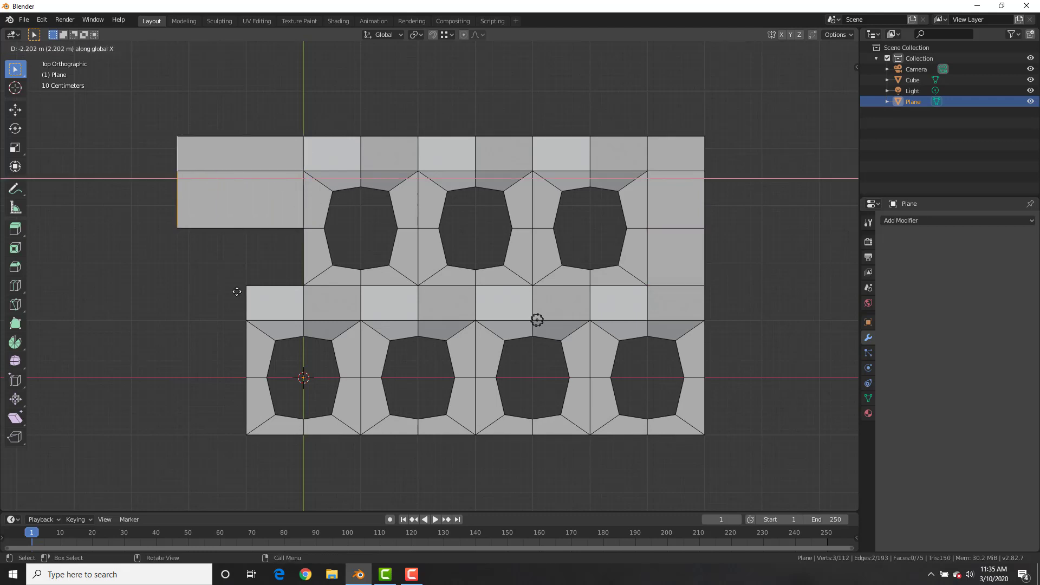
left_click(263, 283, "ctrl")
key("f")
key("Tab")
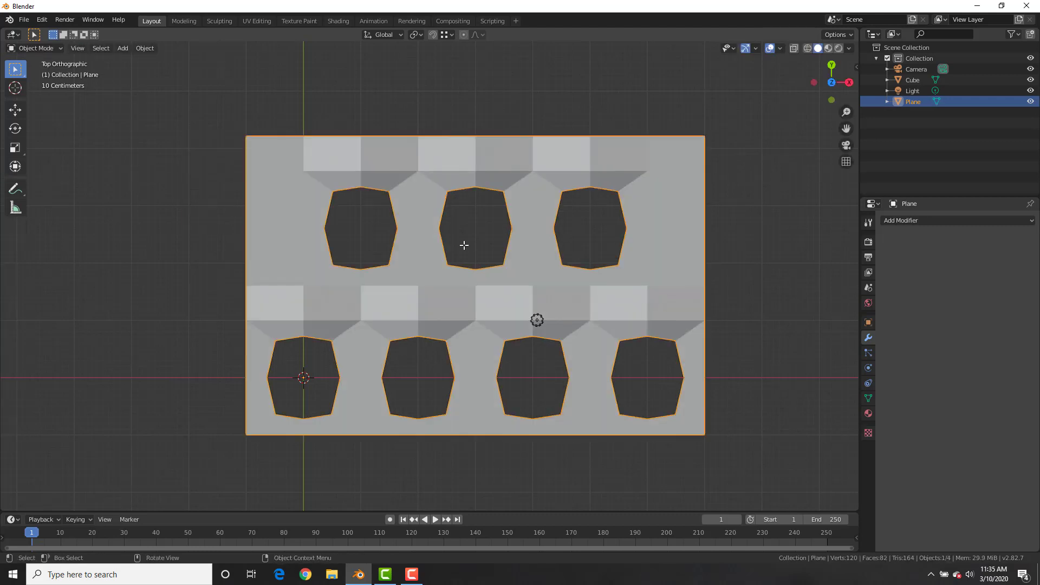
Add an Array modifier to the joined rows with relative offset X 0 and Y 1 and a count of 3.
left_click(920, 221)
left_click(815, 245)
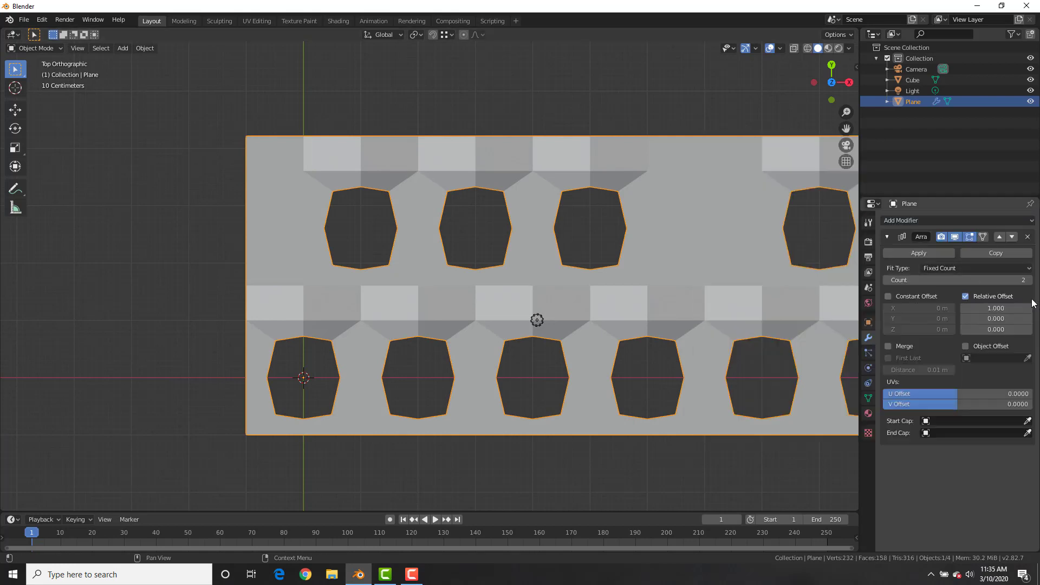
key("BackSpace")
key("BackSpace")
key("BackSpace")
type("0")
key("Tab")
type("1")
key("Return")
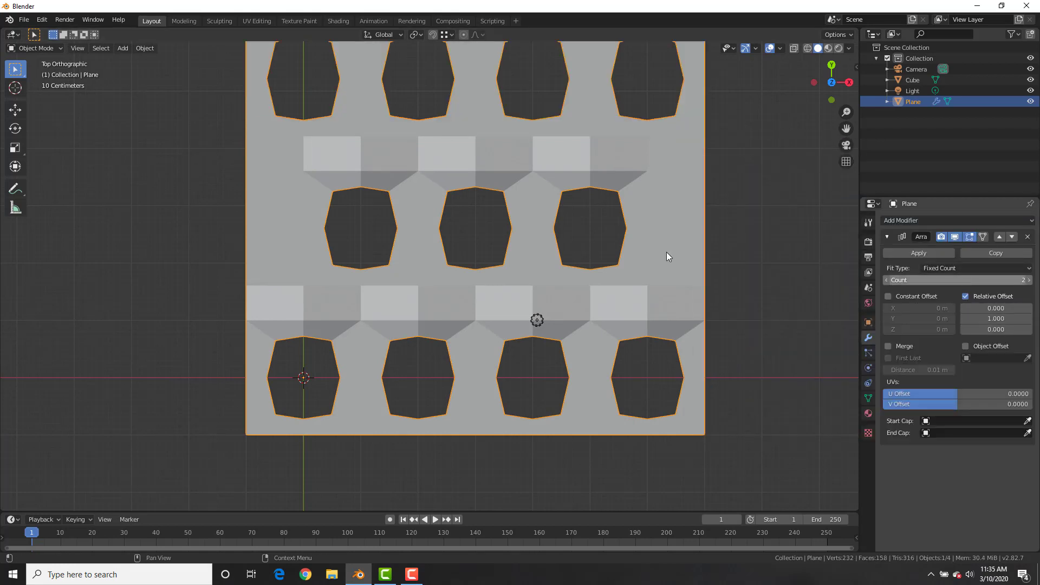
scroll(667, 254, "down", 5)
left_click(1032, 281)
Add a Subdivision Surface modifier to the perforated plate.
middle_click_drag(546, 163, 629, 227)
left_click(914, 221)
left_click(821, 398)
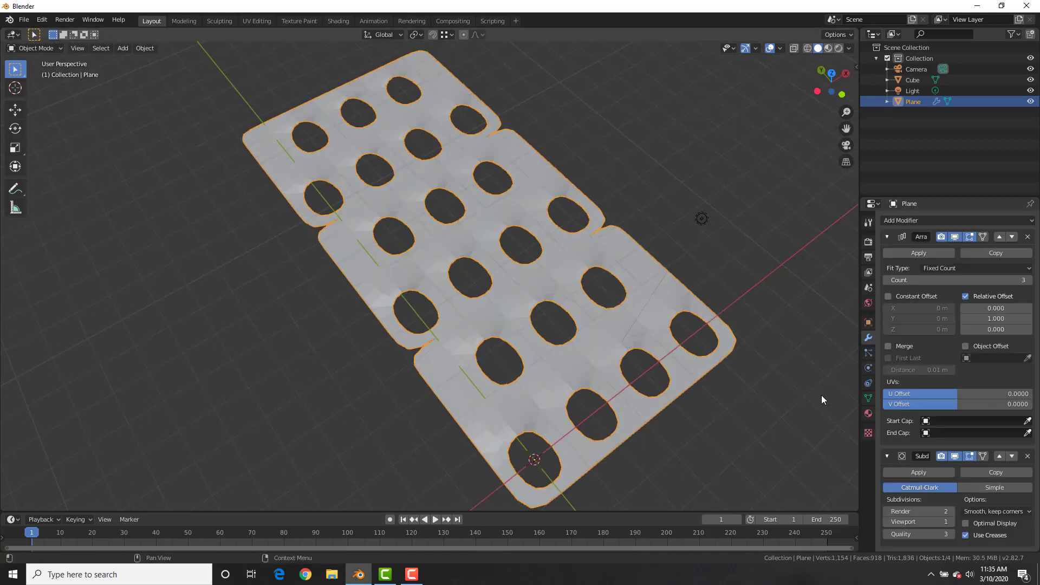
Enable Merge on the plate's Array modifier and shade the plate smooth.
left_click(888, 345)
right_click(615, 164)
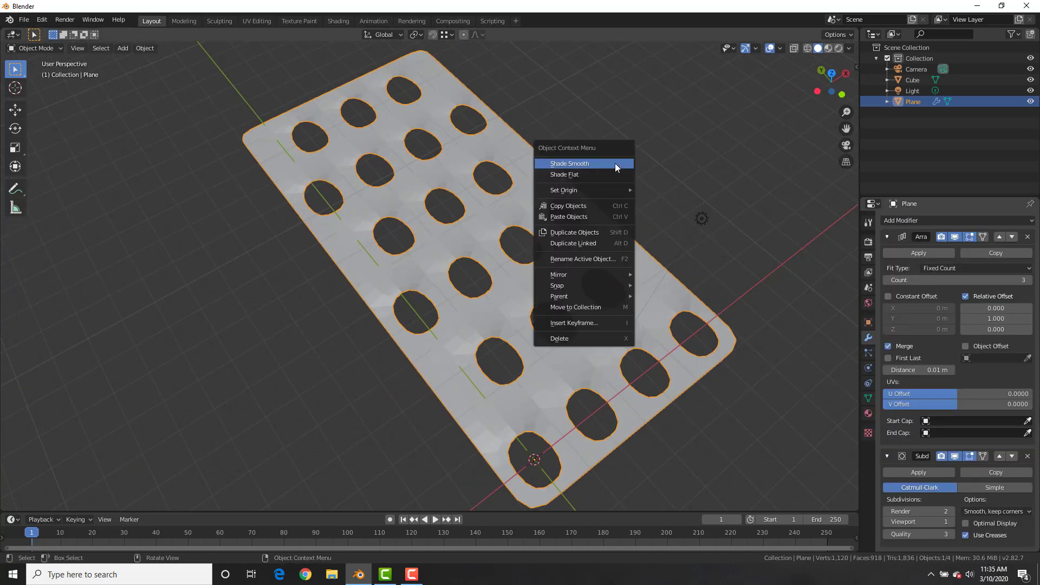
Add a cylinder in top view and move it to the middle of the plate's lower edge.
key("KP_7")
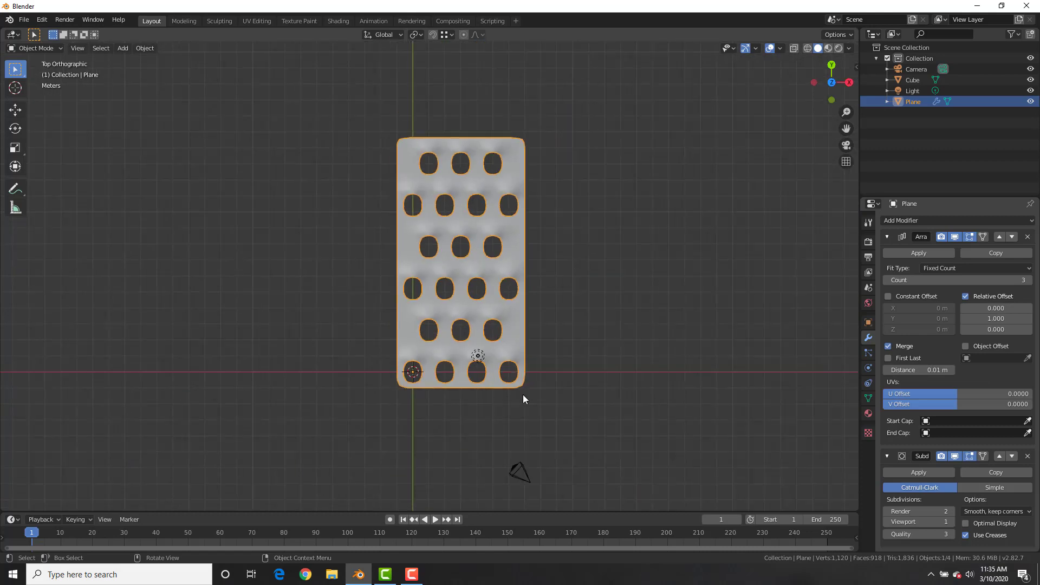
key("shift+a")
mouse_move(529, 355)
left_click(587, 405)
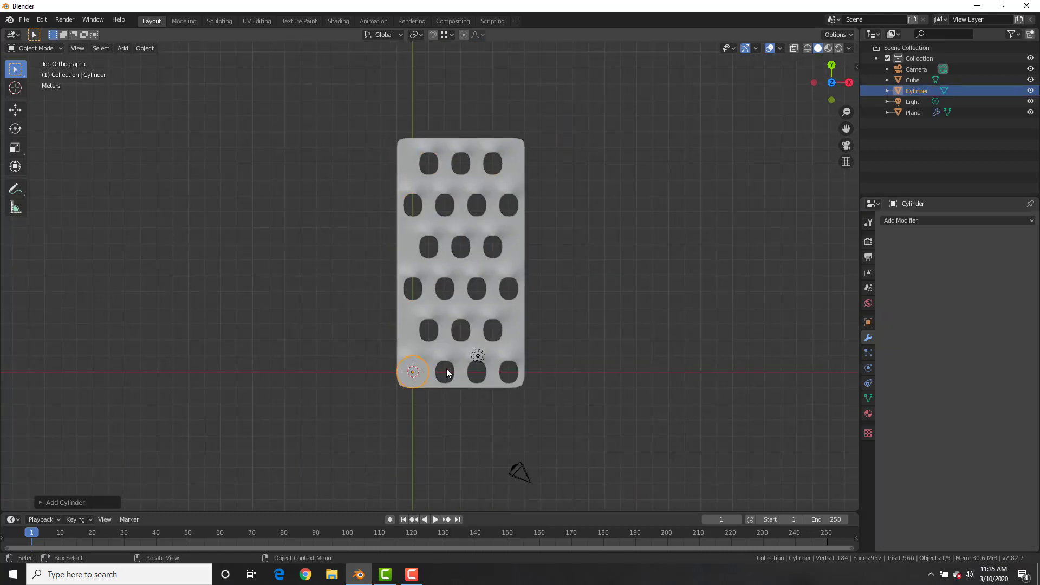
key("g")
left_click(505, 382)
Rotate the cylinder 90 degrees about X and stretch it about 4 times along Y.
type("rx90")
key("Return")
key("s")
key("y")
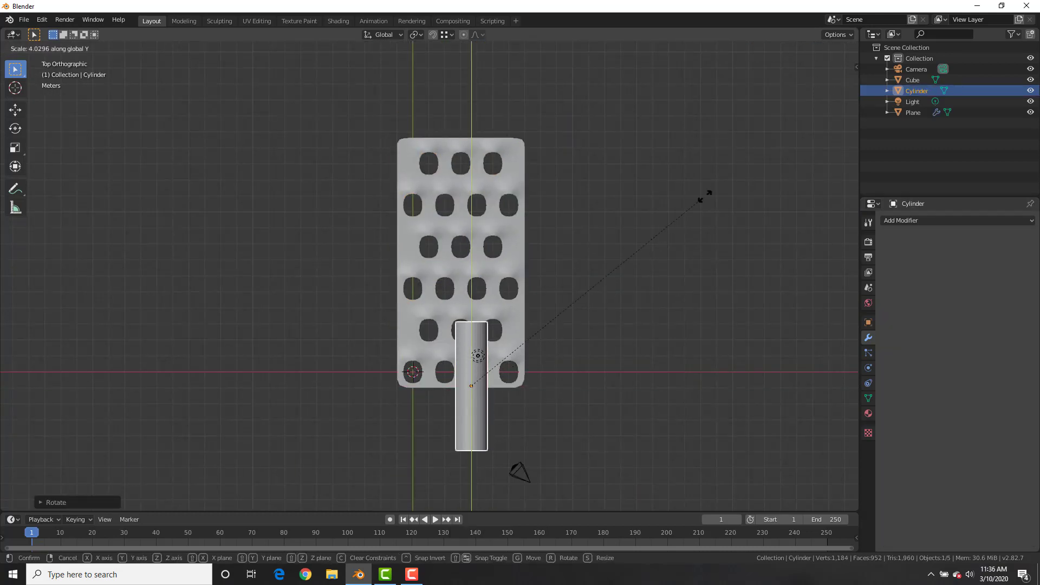
left_click(714, 190)
Place the cylinder below the plate's lower edge as a handle, adjusting its length along Y to suit.
key("g")
left_click(702, 251)
scroll(640, 302, "down", 2)
middle_click_drag(600, 312, 572, 275, "shift")
scroll(600, 286, "up", 2)
key("s")
key("y")
left_click(608, 278)
key("g")
left_click(613, 288)
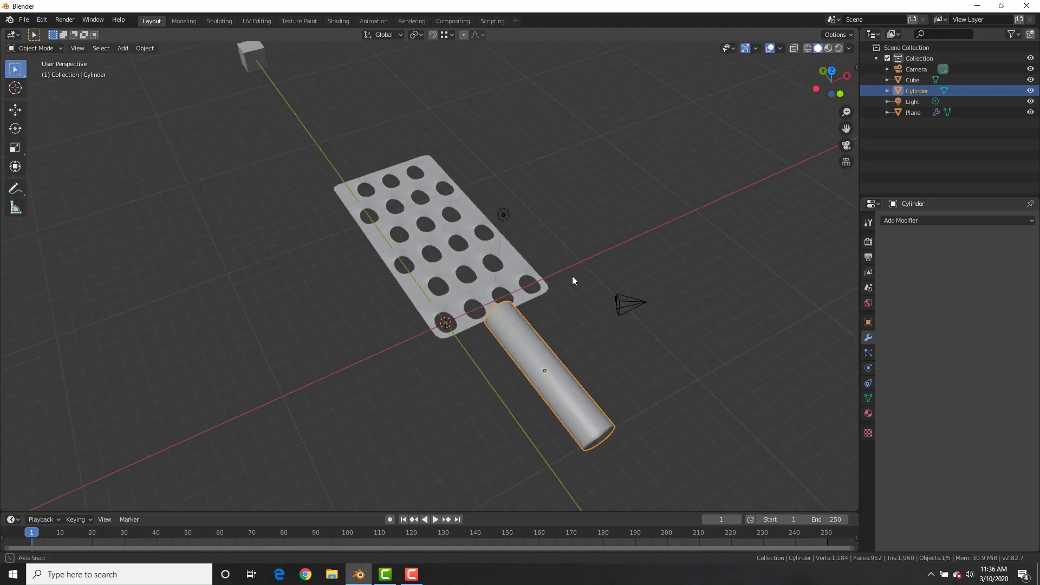
Extrude the perforated plate's outer side edges about 0.6 m down along Z to form folded sides.
left_click(426, 272)
scroll(445, 274, "up", 2)
key("Tab")
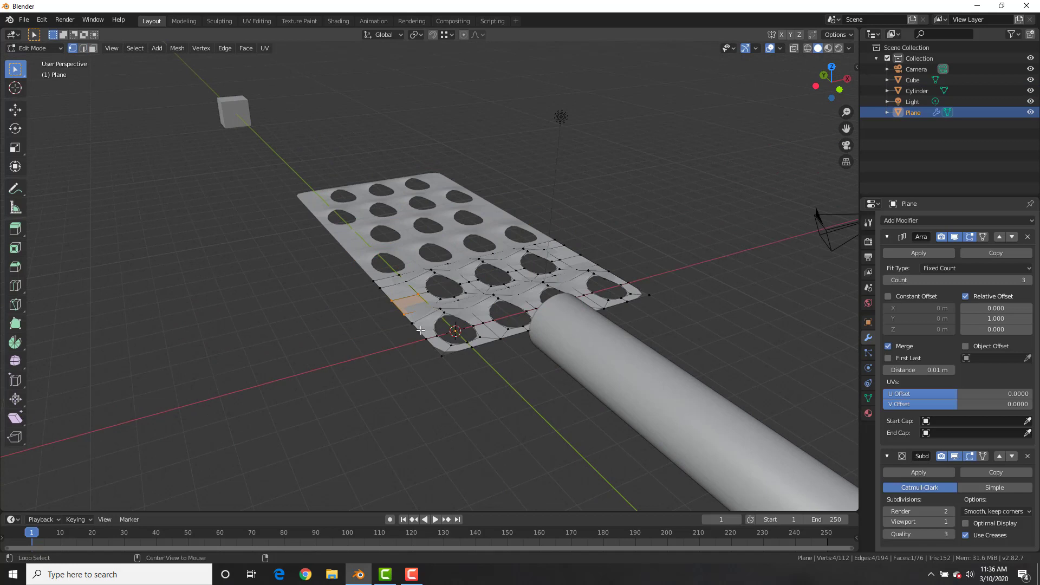
key("b")
middle_click_drag(637, 299, 455, 395)
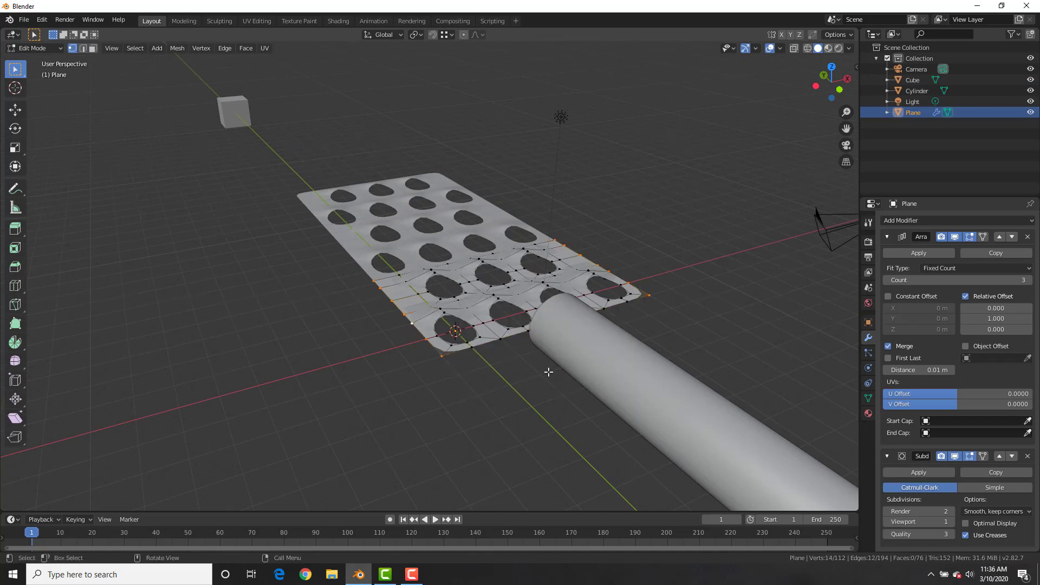
key("g")
right_click(581, 295)
key("e")
key("z")
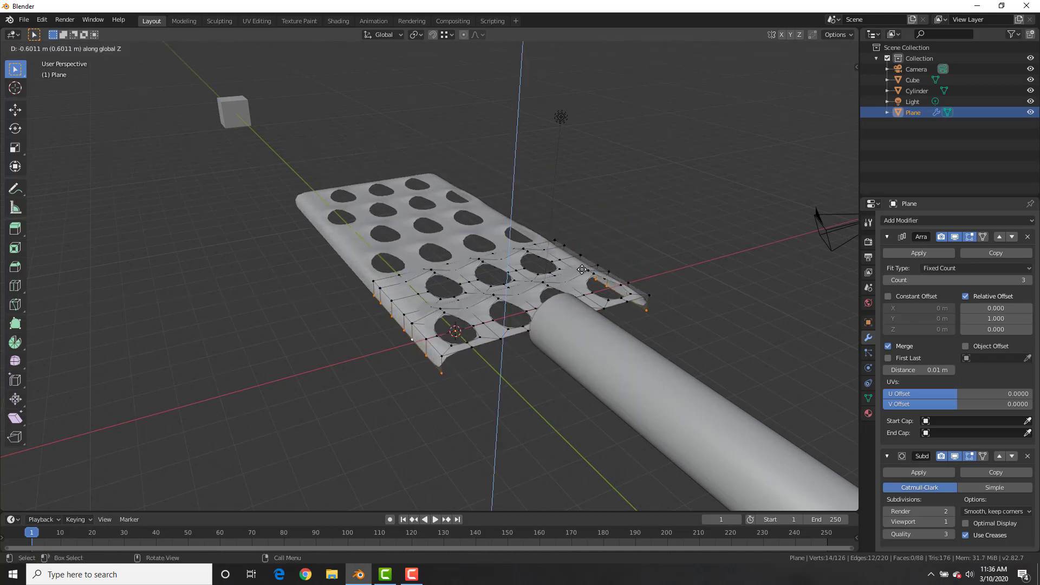
left_click(585, 270)
key("Tab")
Duplicate the handle cylinder and place the copy over the plate, about 10.6 m along Y.
left_click(613, 360)
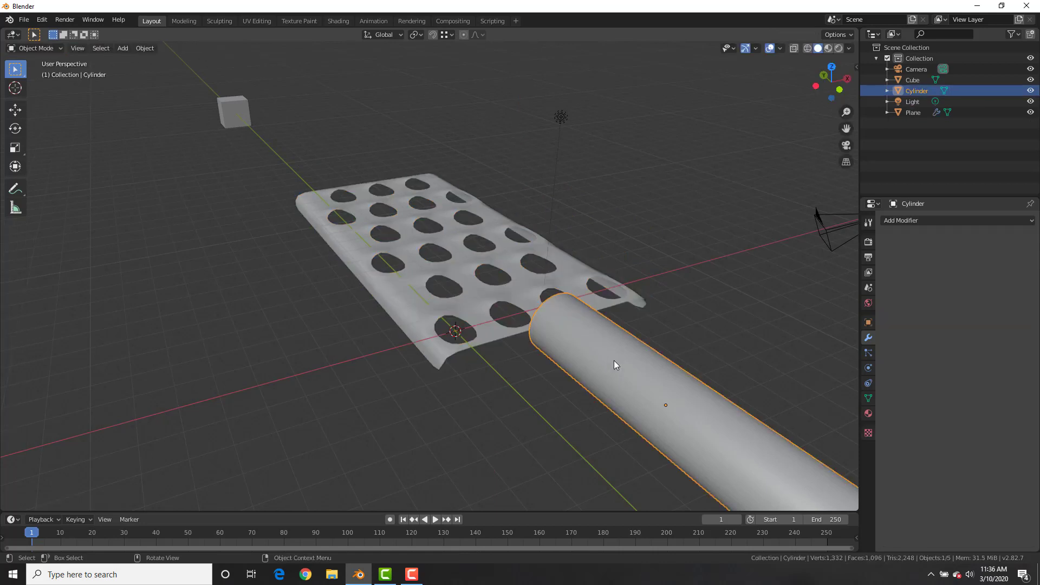
key("KP_7")
key("shift+d")
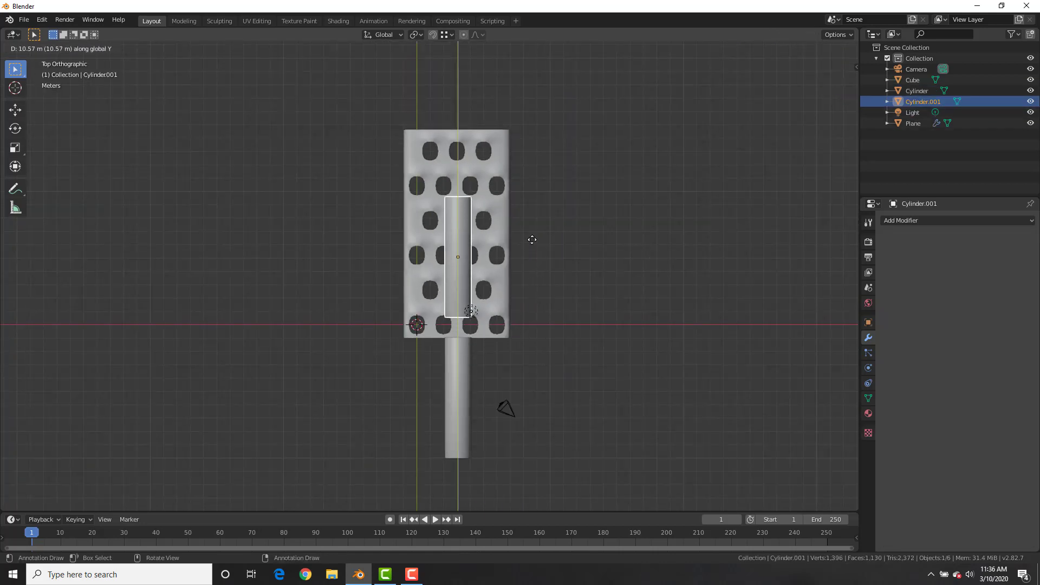
left_click(529, 239)
scroll(497, 287, "up", 3)
In Edit Mode, move the duplicated cylinder's mesh along X to the plate's right side and scale it down to a thin rod.
key("Tab")
key("g")
key("x")
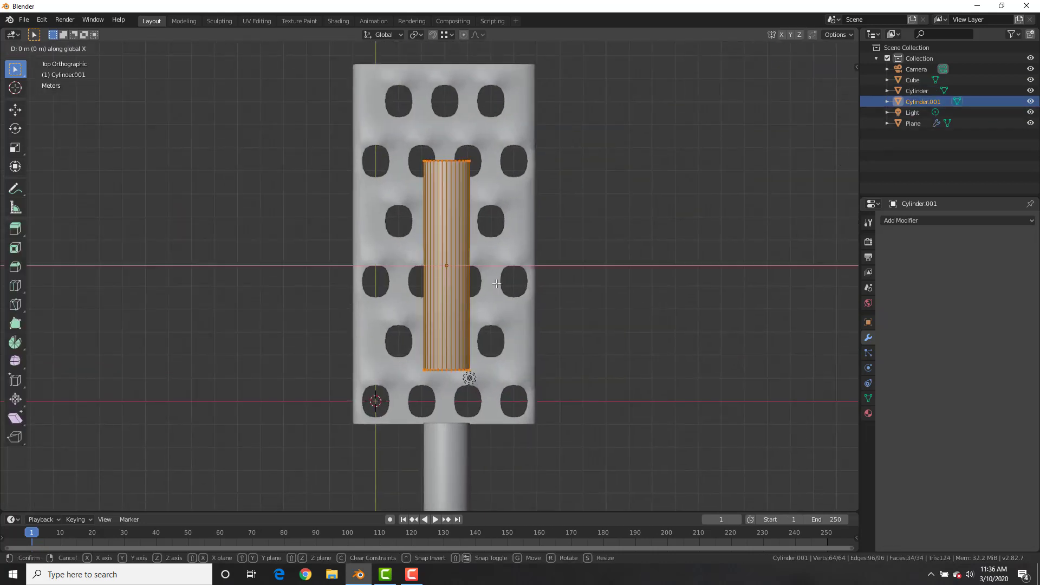
left_click(568, 283)
key("s")
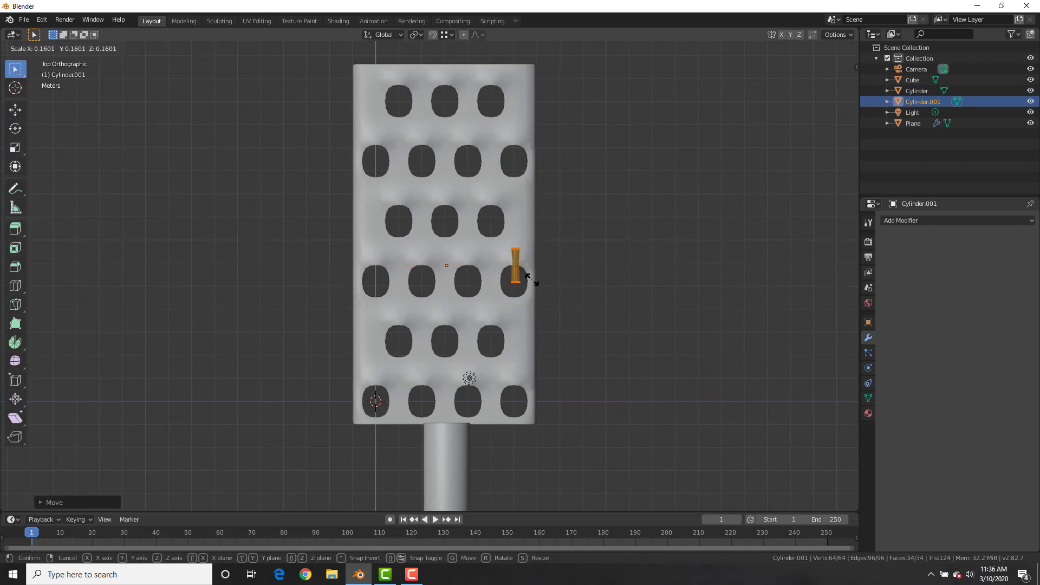
left_click(531, 280)
Shift the thin rod along X to the plate's side edge and lower it along Z beneath the plate.
key("g")
key("x")
left_click(546, 279)
middle_click_drag(546, 379, 540, 287)
key("g")
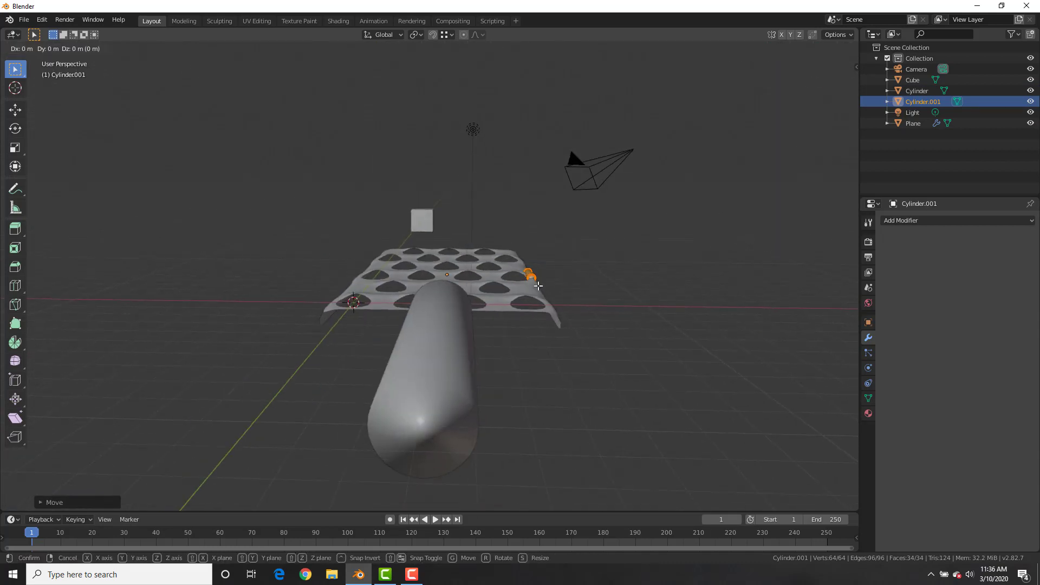
key("z")
left_click(540, 292)
Stretch the thin rod along Y in wireframe display until it nearly spans the plate's length.
middle_click_drag(540, 336, 542, 294)
key("KP_7")
scroll(606, 267, "down", 2)
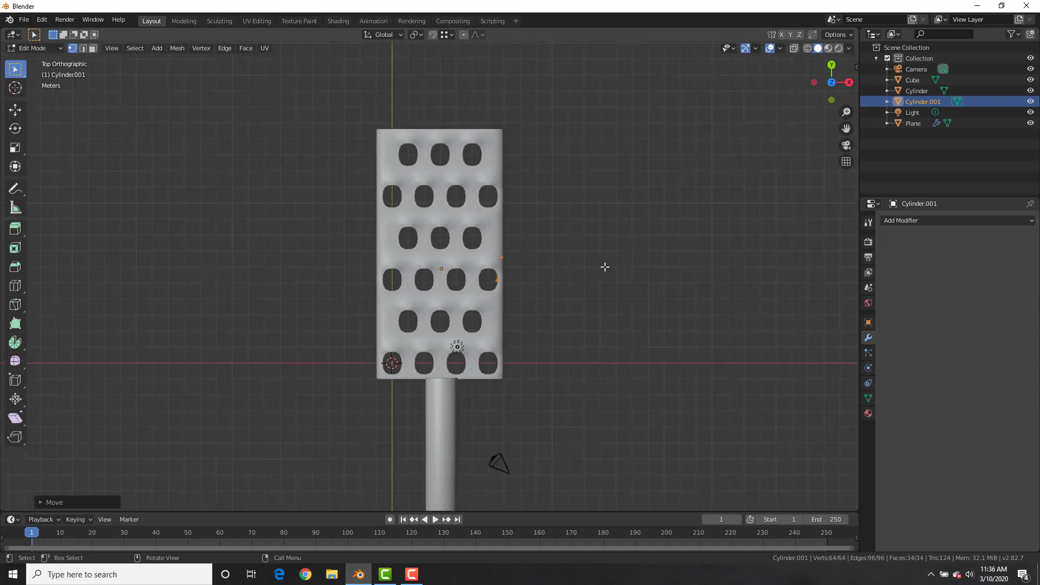
key("shift+z")
key("s")
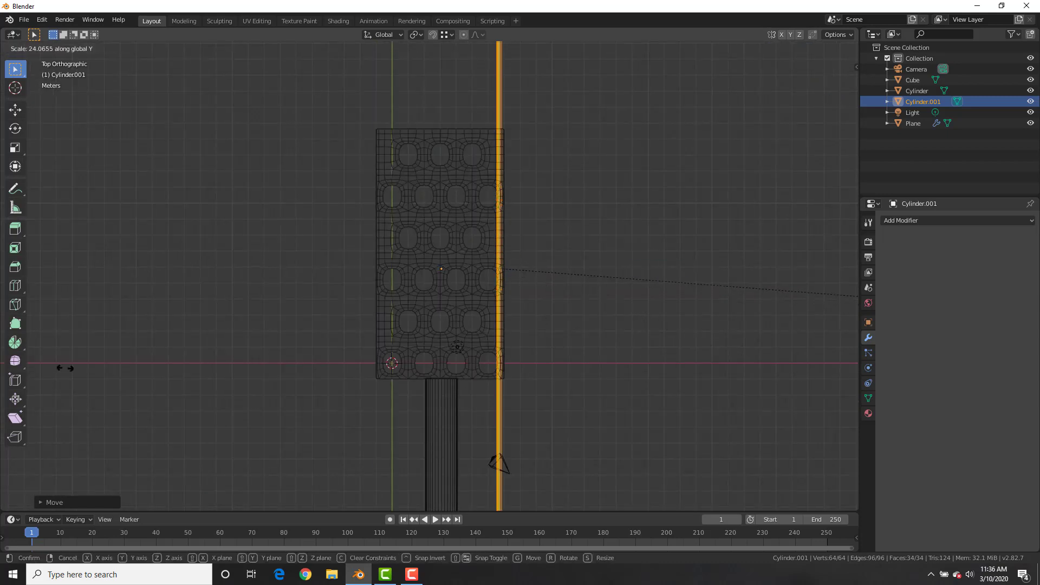
right_click(65, 369)
key("s")
key("y")
left_click(70, 428)
key("s")
key("y")
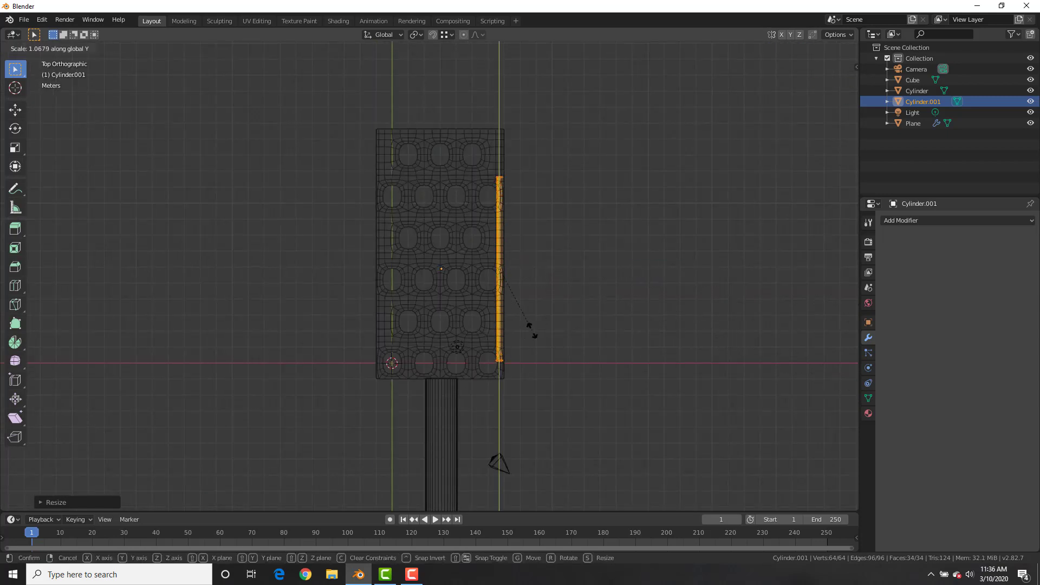
left_click(546, 336)
Move the rod about 1.15 m along Y and extend its lower end along Y to the plate's lower corner.
key("g")
key("y")
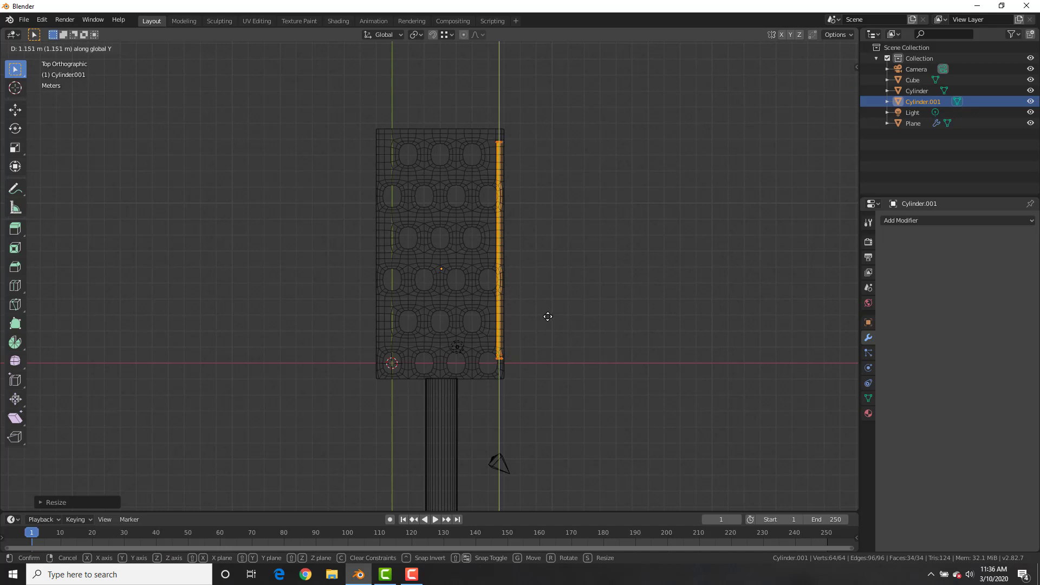
left_click(547, 317)
scroll(547, 301, "up", 4)
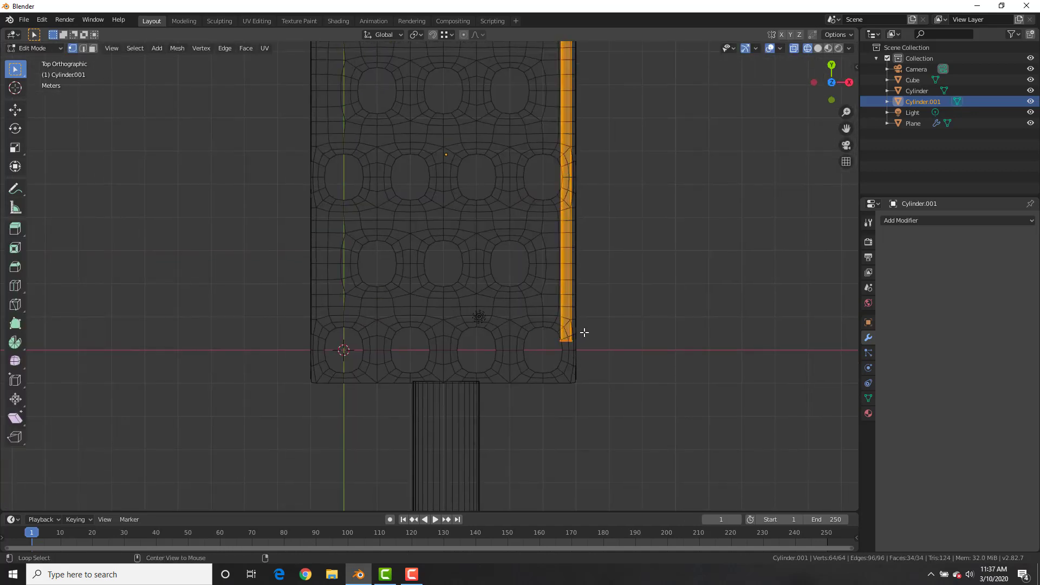
left_click_drag(584, 333, 515, 371)
key("g")
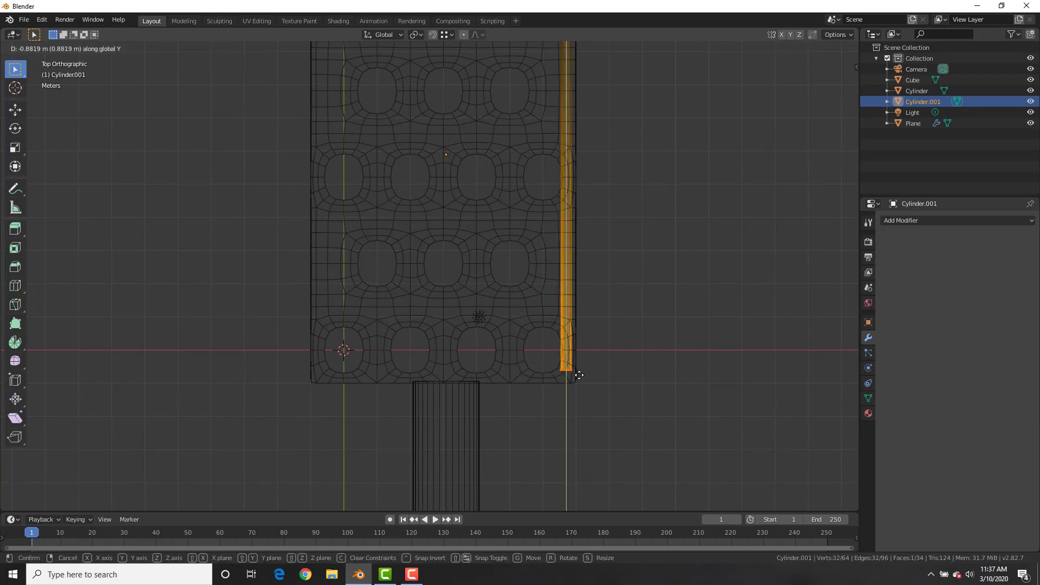
left_click(606, 359)
Extrude a short diagonal bend from the rod's lower end at the plate corner and turn its end face inward.
key("e")
left_click(585, 382)
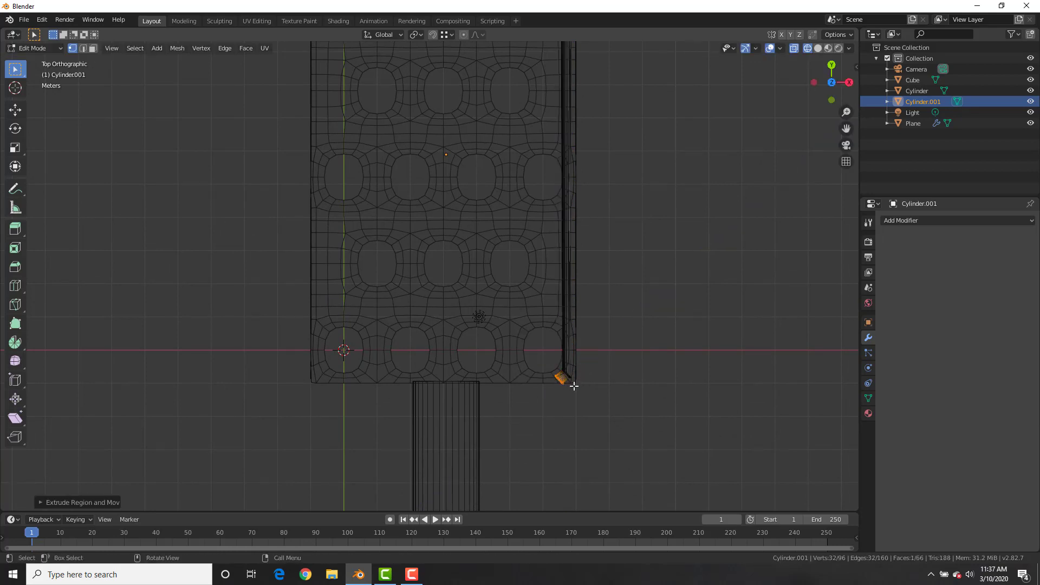
key("g")
left_click(588, 402)
Extrude the rod along the plate's lower edge to the middle, angle its end, and extrude it into the handle.
key("e")
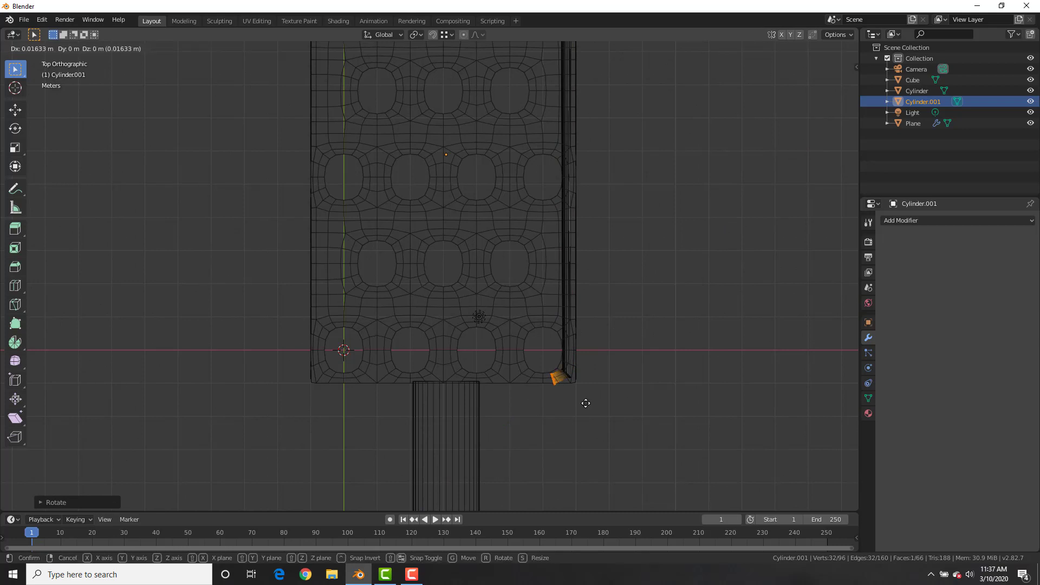
left_click(480, 394)
key("r")
left_click(509, 350)
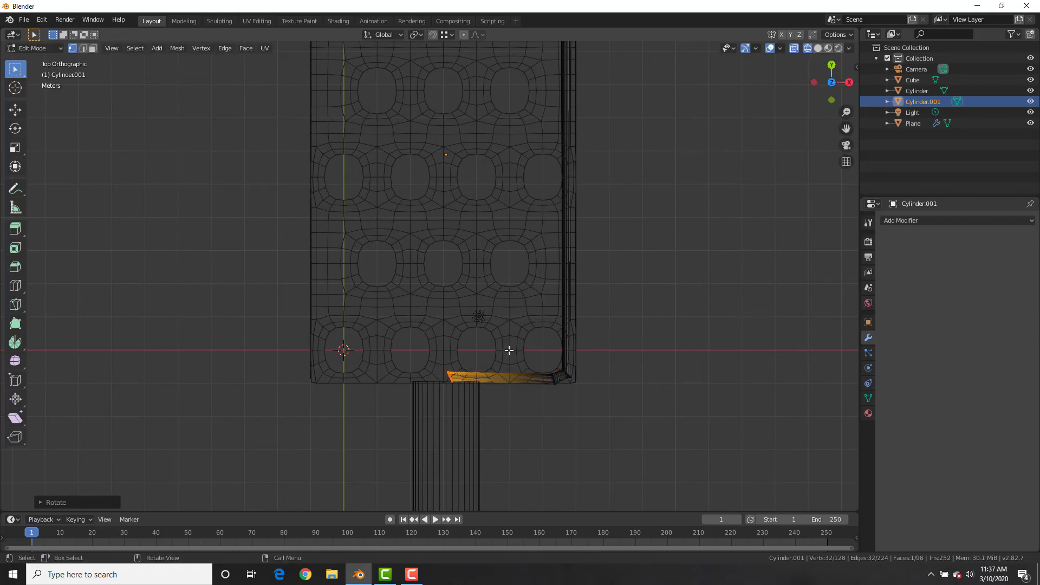
key("e")
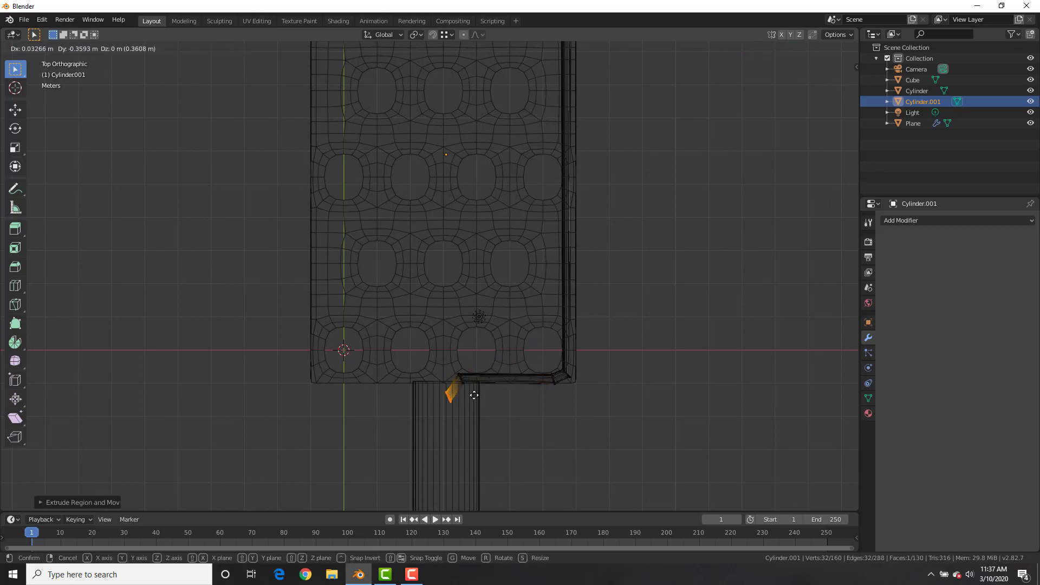
left_click(489, 367)
key("Tab")
Move the handle cylinder slightly away from the plate along Y.
left_click(482, 414)
key("g")
key("y")
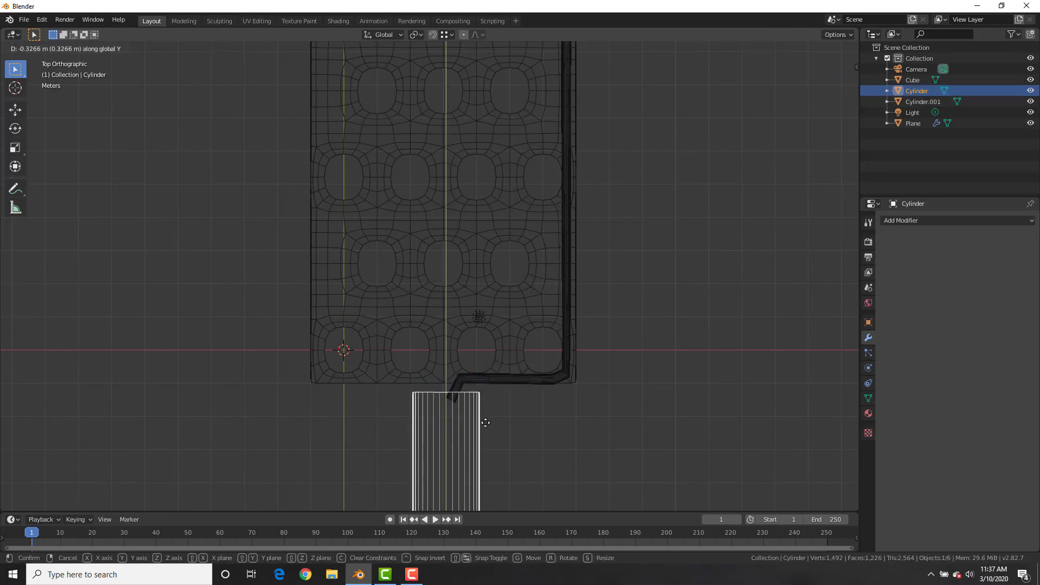
left_click(484, 419)
Add a Mirror modifier on the X axis to the bent rod and return the viewport to solid shading.
left_click(554, 376)
left_click(902, 221)
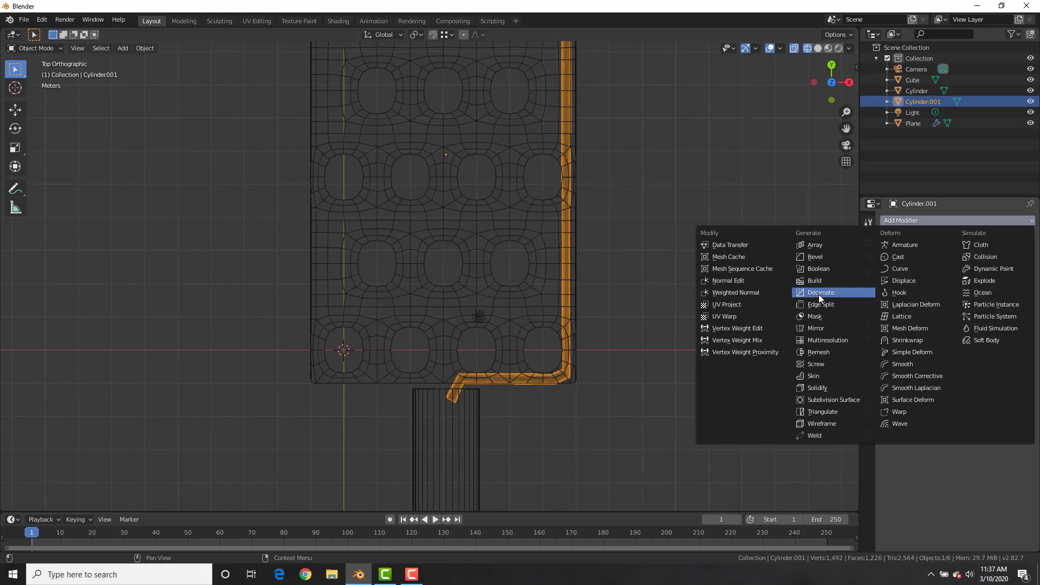
left_click(815, 328)
scroll(503, 246, "down", 6)
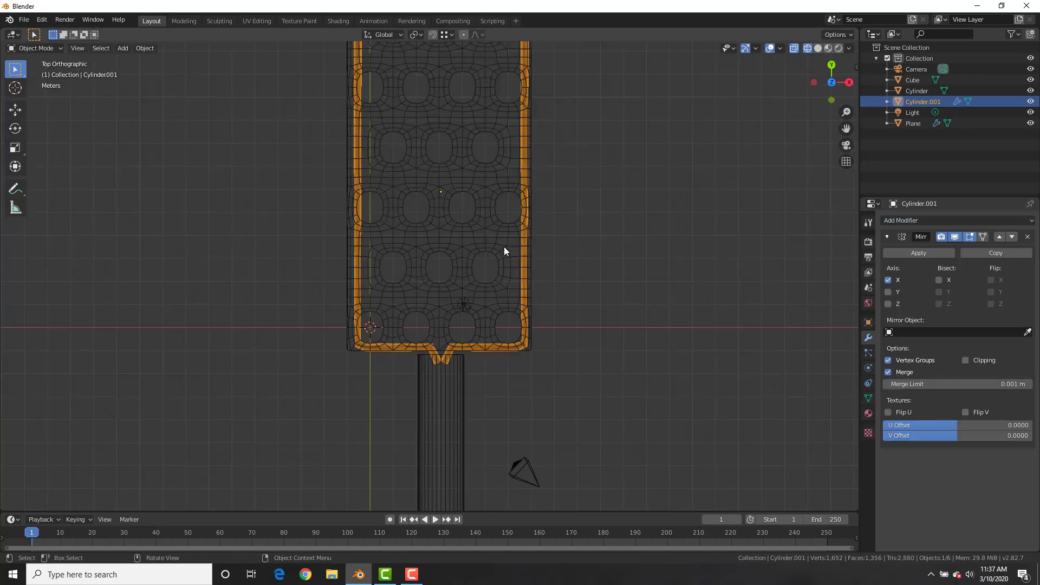
middle_click_drag(474, 323, 528, 241)
key("z")
left_click(612, 239)
scroll(484, 316, "up", 3)
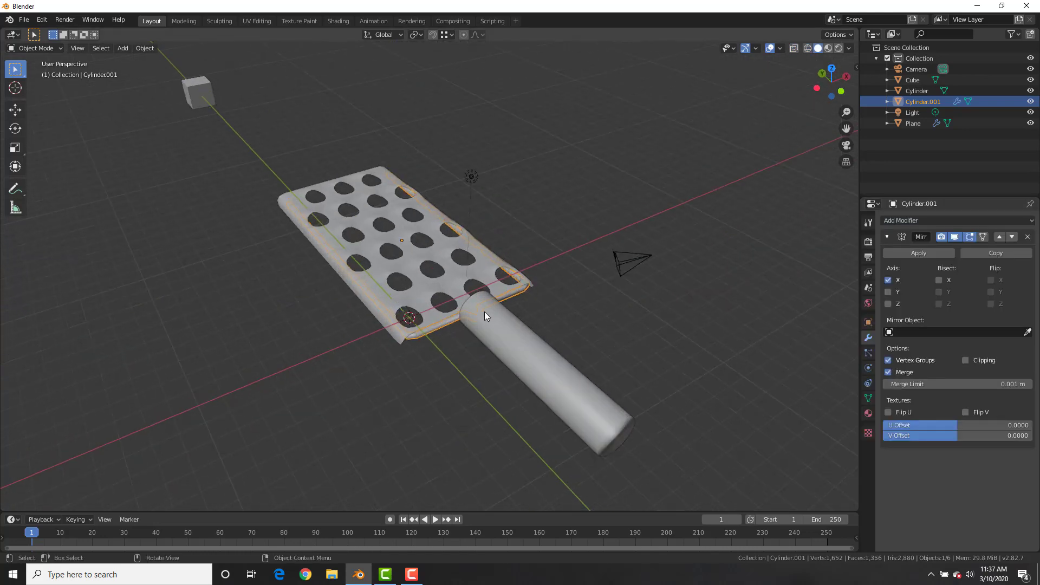
Parent the bent rod and the perforated plate to the handle cylinder using the Object option.
left_click(405, 252, "shift")
left_click(528, 358, "shift")
key("ctrl+p")
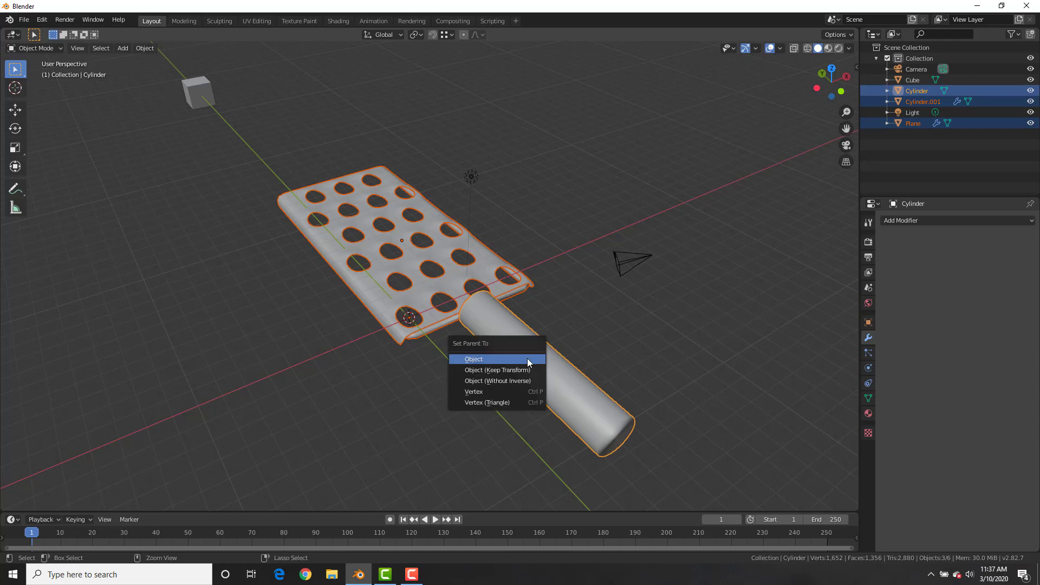
left_click(528, 358)
Raise the handle with its attached parts along Z and shift it along Y, away from the origin.
left_click(481, 307)
middle_click_drag(481, 307, 534, 303)
key("g")
key("z")
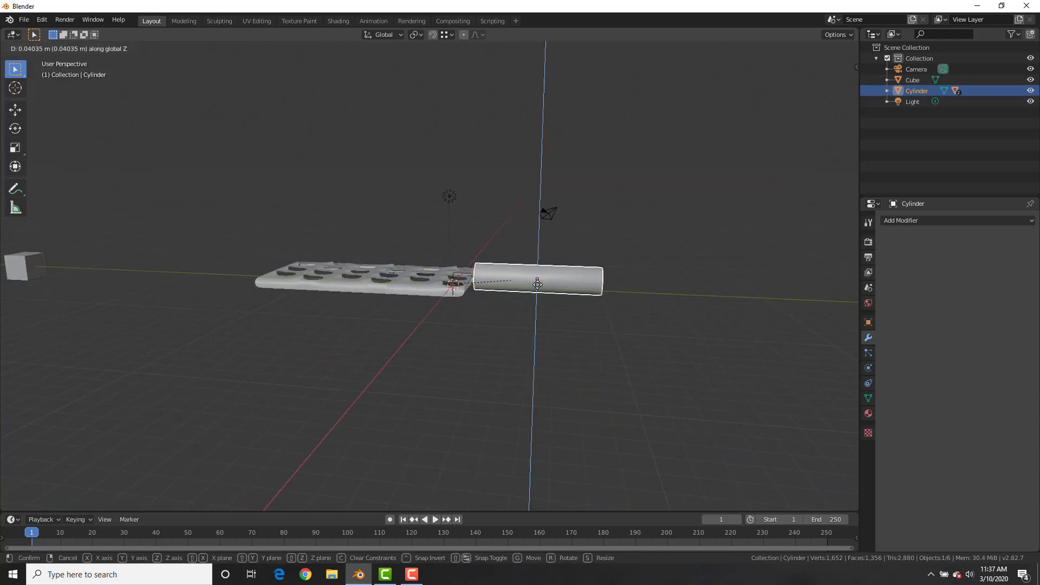
left_click(545, 169)
key("g")
key("y")
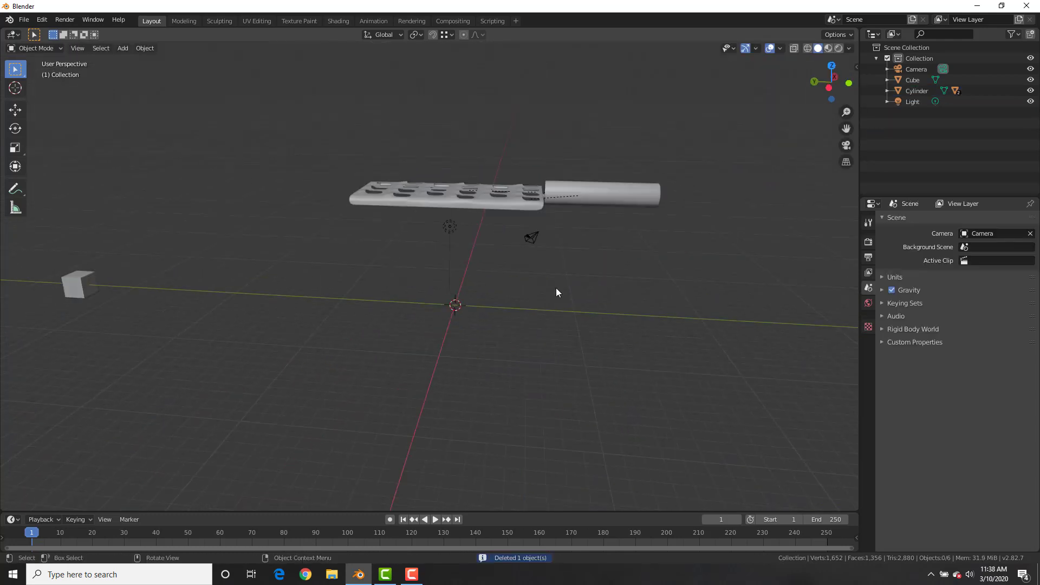
Add a UV sphere at the origin and open it in Edit Mode with wireframe display.
key("shift+a")
mouse_move(556, 288)
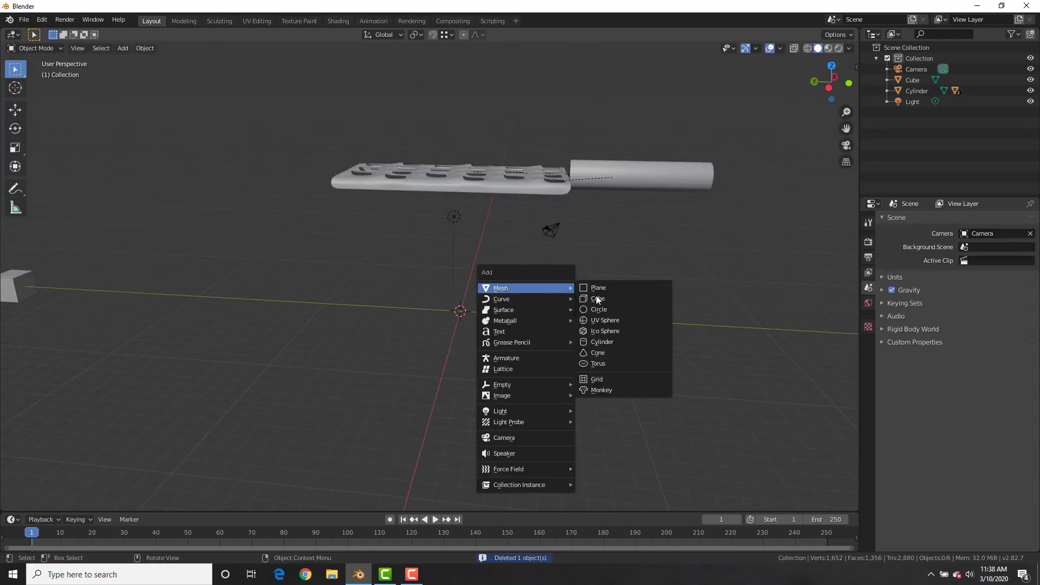
left_click(620, 320)
key("Tab")
middle_click_drag(476, 277, 507, 303)
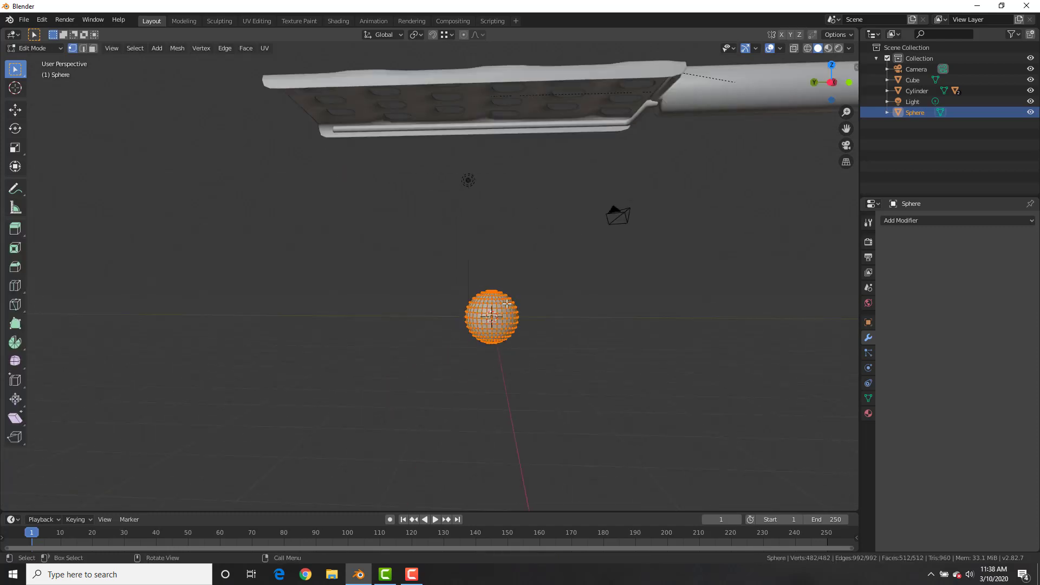
key("KP_1")
scroll(507, 303, "up", 2)
middle_click_drag(419, 279, 482, 222, "shift")
key("z")
left_click(369, 271)
left_click(446, 274)
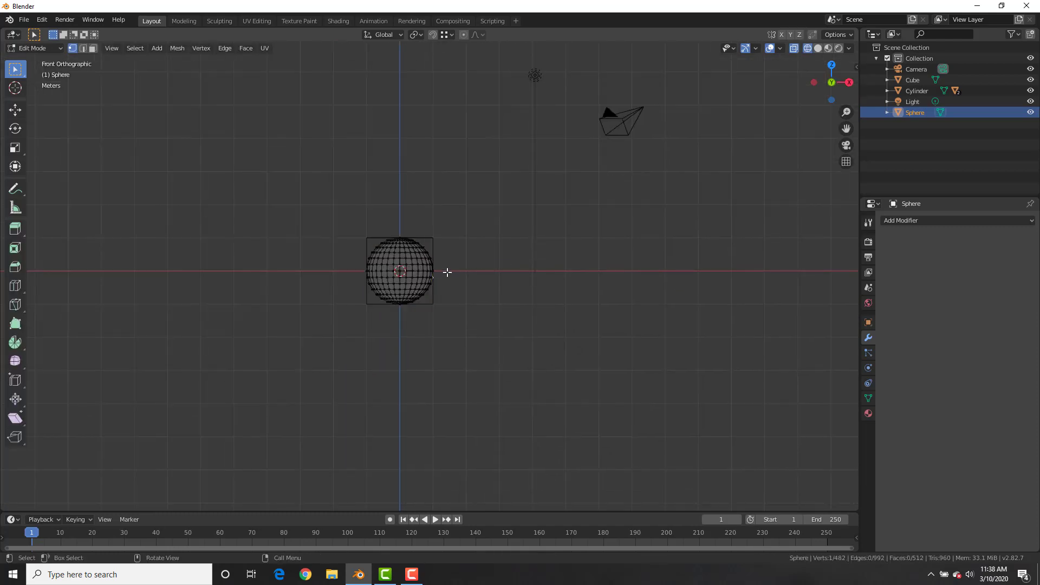
Delete the vertices of the sphere's lower half and the next vertex ring above it, leaving a dome.
scroll(310, 329, "up", 6)
middle_click_drag(417, 285, 443, 286, "shift")
left_click_drag(490, 250, 163, 382)
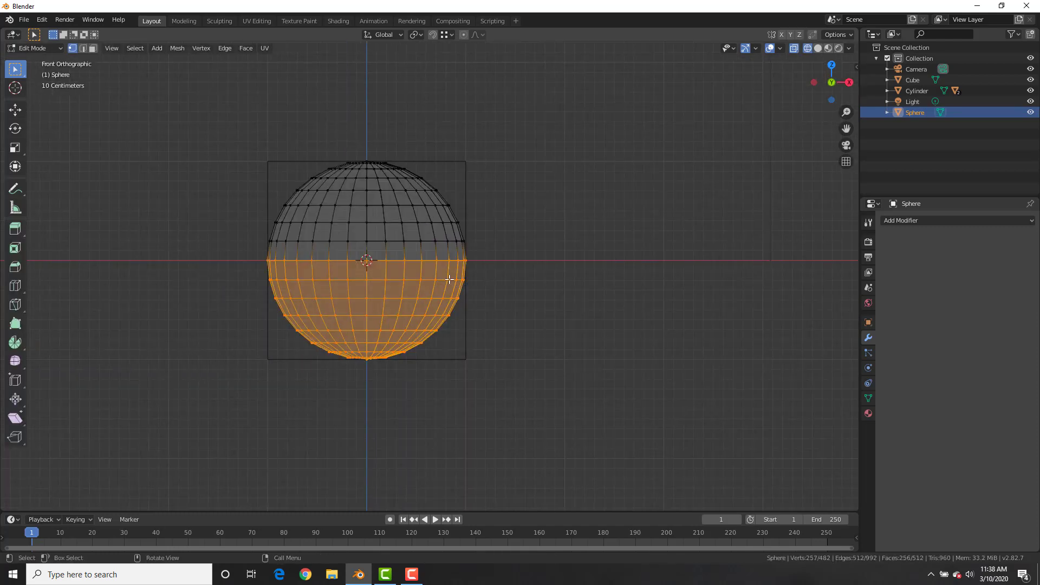
key("x")
left_click(470, 228)
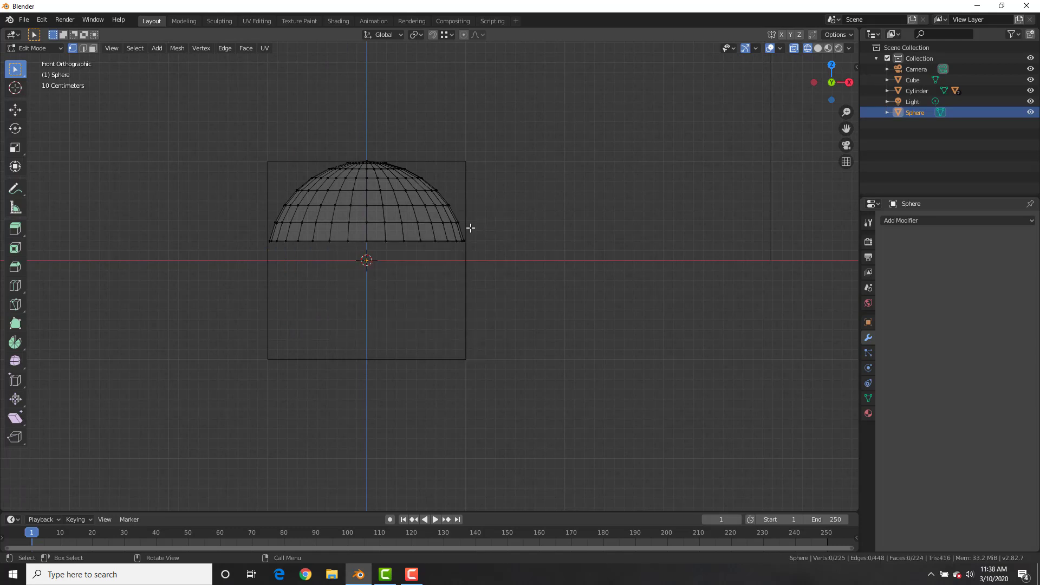
left_click(397, 239, "alt")
key("x")
left_click(452, 220)
key("Tab")
key("Tab")
Extrude the dome's open bottom edge ring straight down along Z into a long tube.
left_click(401, 219, "alt")
left_click(397, 222, "alt")
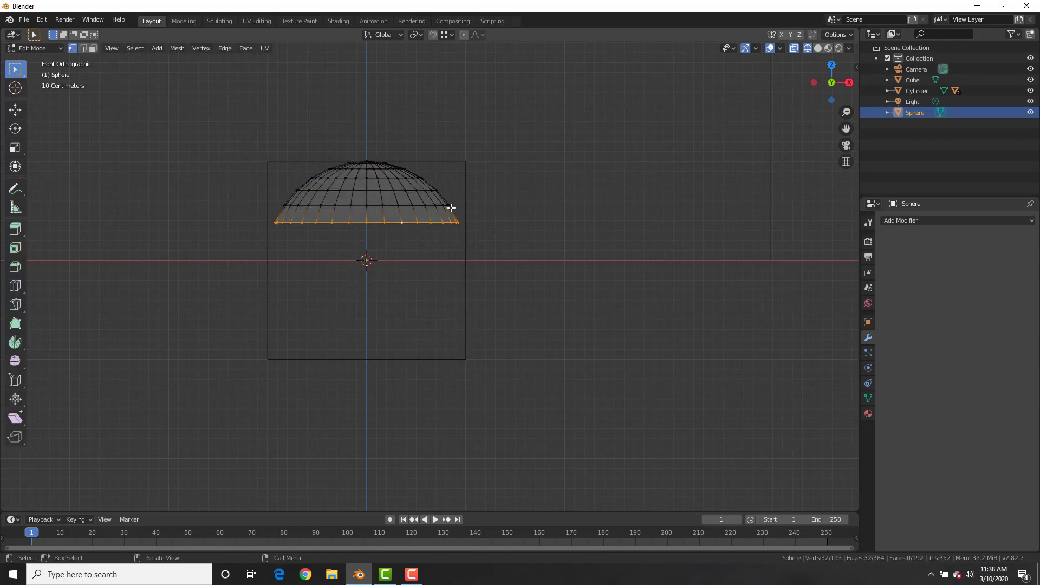
scroll(451, 208, "down", 4)
key("e")
key("z")
left_click(467, 492)
Scale down the tube's bottom ring so the body tapers to a narrow tip.
scroll(470, 434, "down", 1)
middle_click_drag(472, 404, 468, 249, "shift")
key("s")
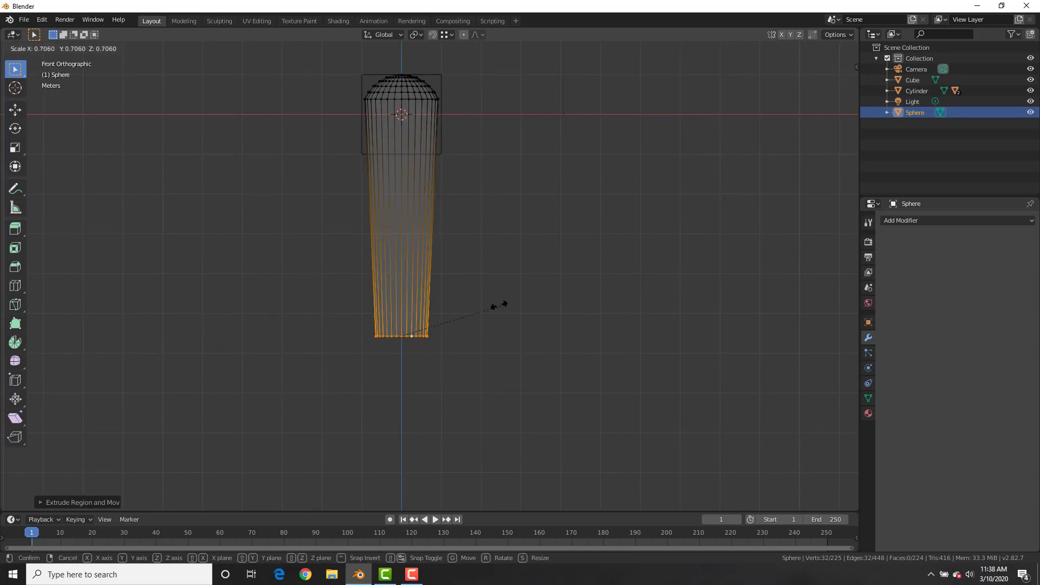
left_click(419, 317)
middle_click_drag(427, 314, 441, 260, "shift")
scroll(442, 263, "up", 2)
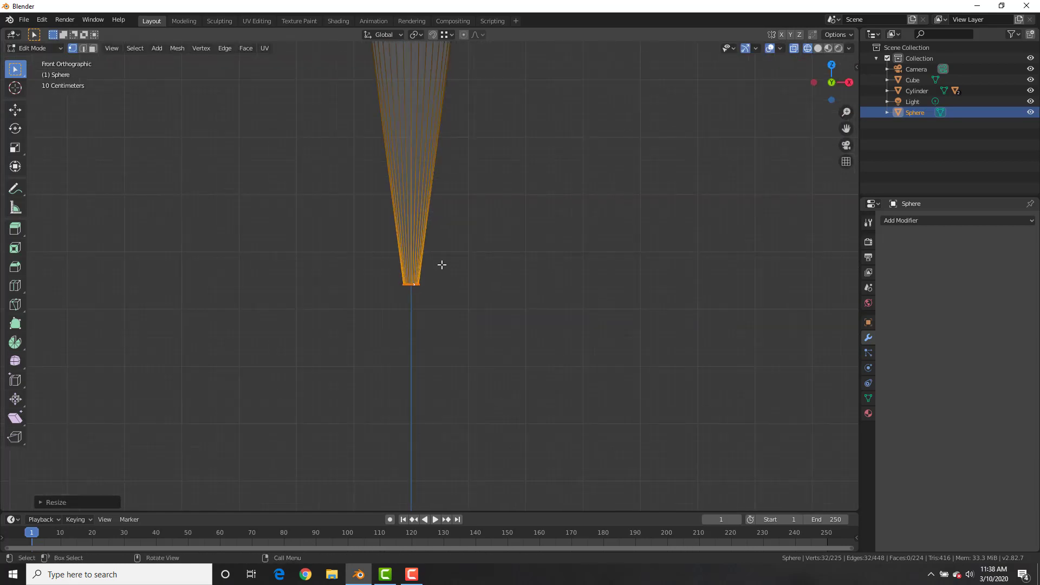
Extrude the bottom ring a short way down and scale it to about 0.33 to form a pointed tip.
key("e")
left_click(441, 305)
key("s")
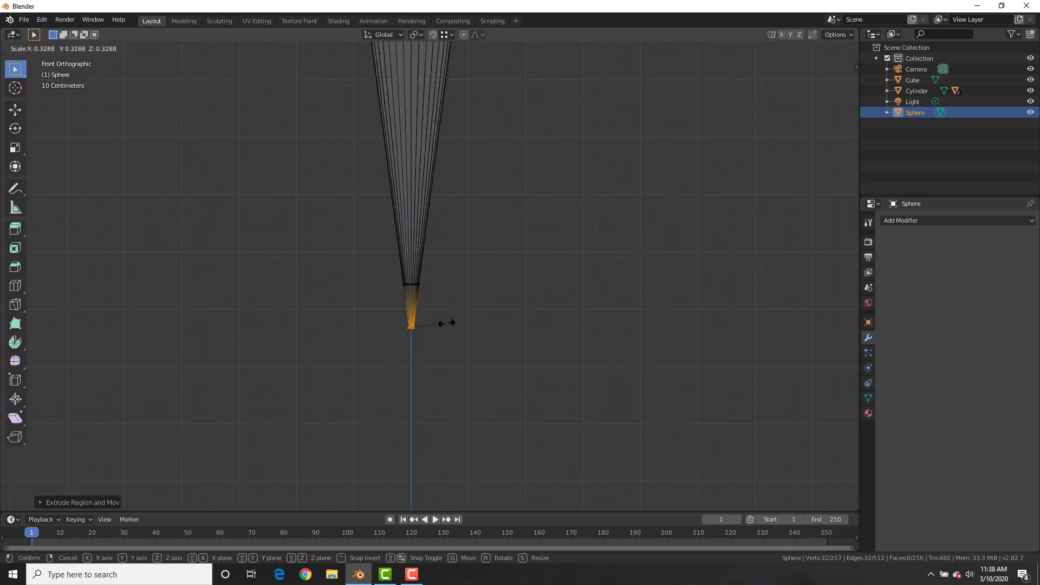
left_click(447, 323)
Add four loop cuts along the tapered body and shift two of the new rings sideways in front view.
middle_click_drag(443, 139, 465, 310, "shift")
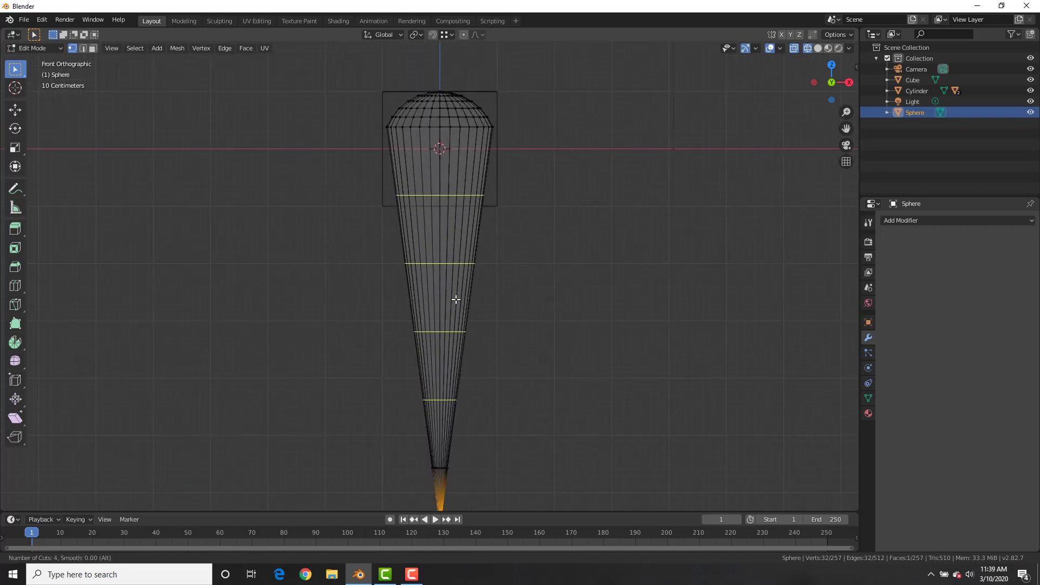
left_click(456, 299)
left_click_drag(490, 311, 389, 353)
key("g")
left_click(397, 352)
left_click(511, 194)
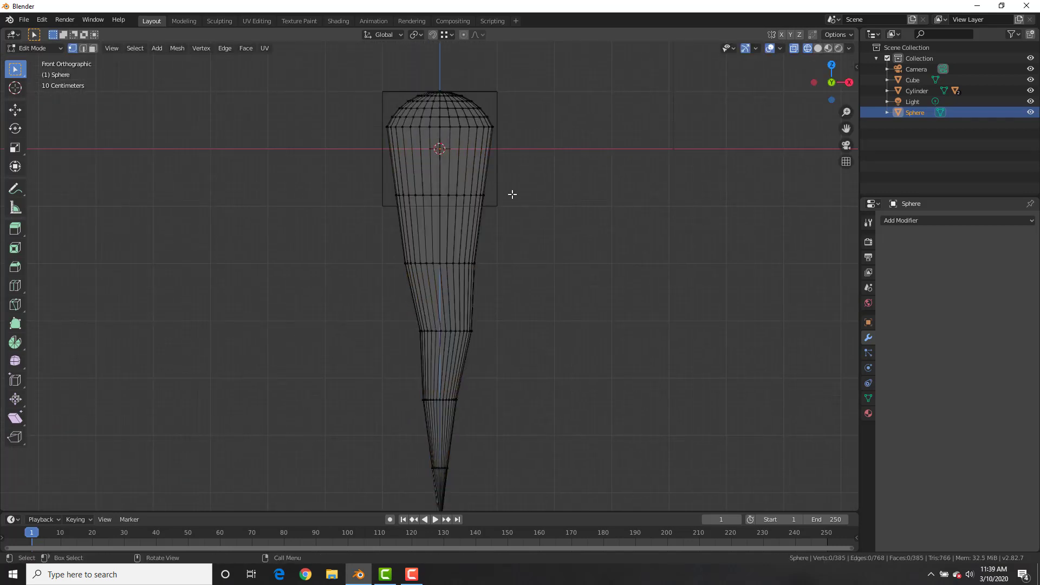
left_click_drag(512, 194, 373, 201)
key("g")
left_click(560, 207)
In right view, shift two of the body's edge rings sideways to make the taper irregular.
key("KP_3")
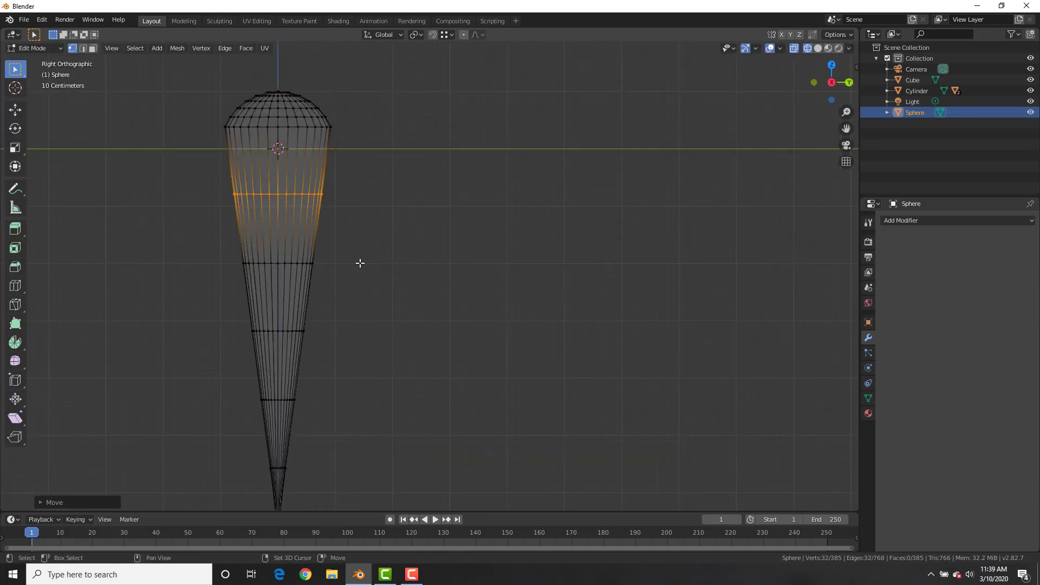
middle_click_drag(360, 262, 478, 234, "shift")
left_click_drag(459, 279, 352, 325)
key("g")
left_click(468, 306)
left_click_drag(464, 148, 317, 193)
key("g")
left_click(322, 194)
Edge-slide the dome's lowest ring and the ring above it slightly down to round the carrot's shoulder.
left_click(405, 100, "alt")
key("g")
key("g")
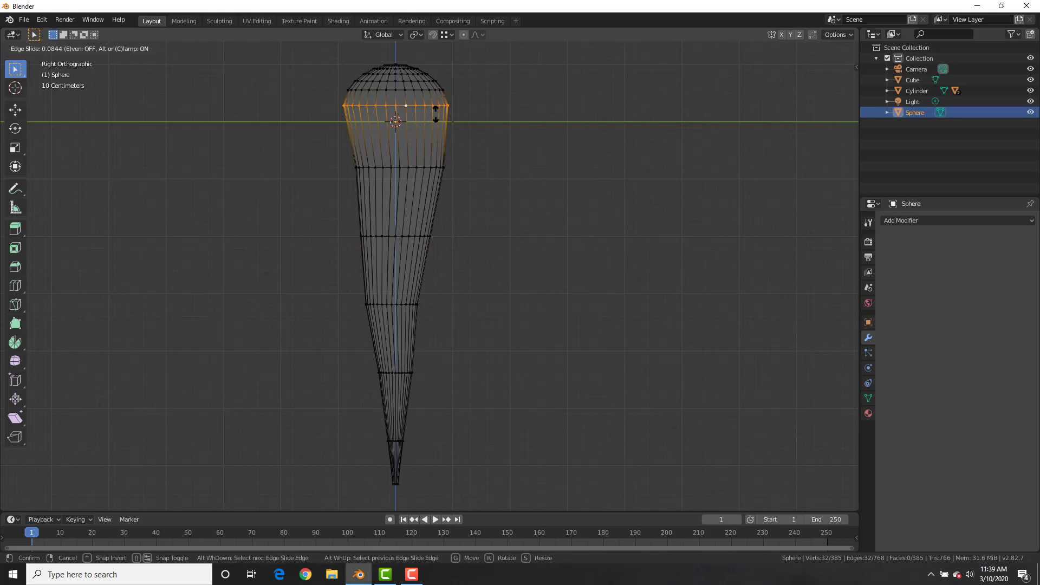
left_click(434, 112)
left_click(414, 91, "alt")
key("g")
key("g")
left_click(426, 99)
Return to Object Mode, show the carrot in Solid shading and apply Shade Smooth.
key("Tab")
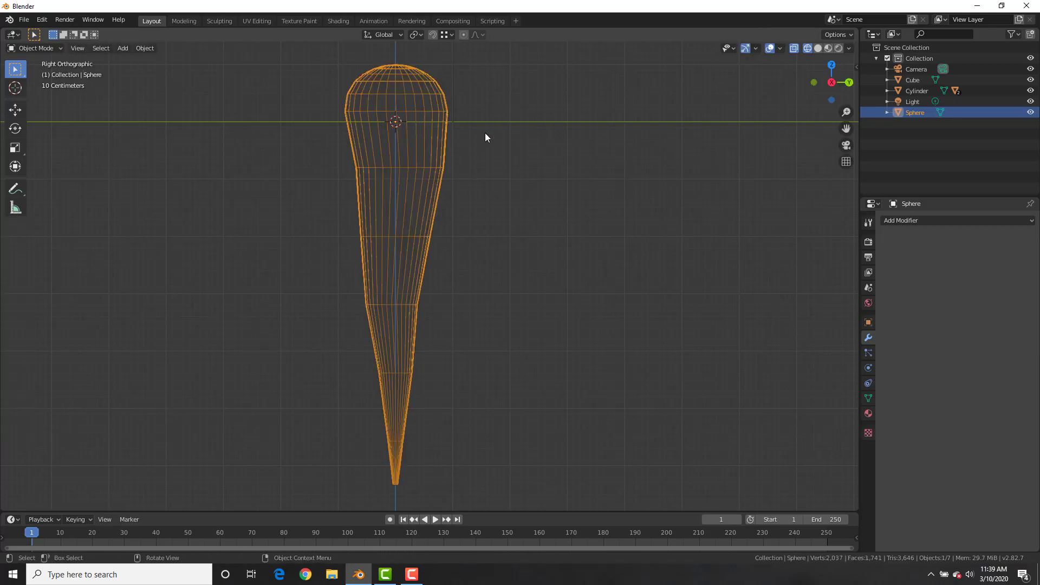
scroll(506, 160, "down", 4)
key("z")
left_click(577, 195)
scroll(452, 201, "down", 5)
scroll(460, 211, "up", 7)
right_click(472, 232)
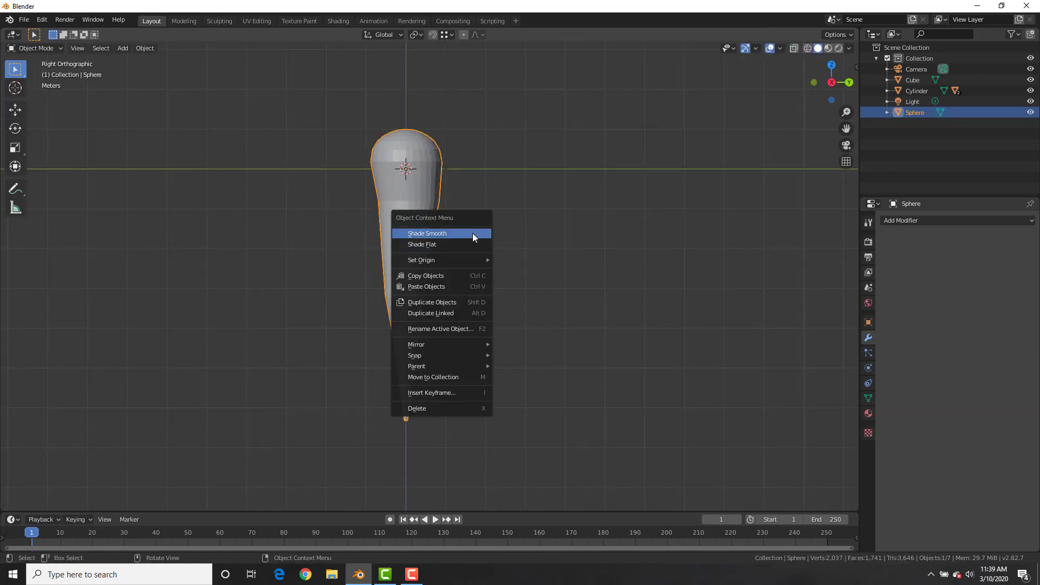
left_click(473, 233)
Move the carrot up from the origin to stand above the grater plate.
scroll(480, 197, "down", 5)
scroll(480, 196, "down", 4)
key("g")
left_click(471, 103)
Scale the carrot up to suit the grater and raise it along Z above the plate.
middle_click_drag(410, 192, 590, 224)
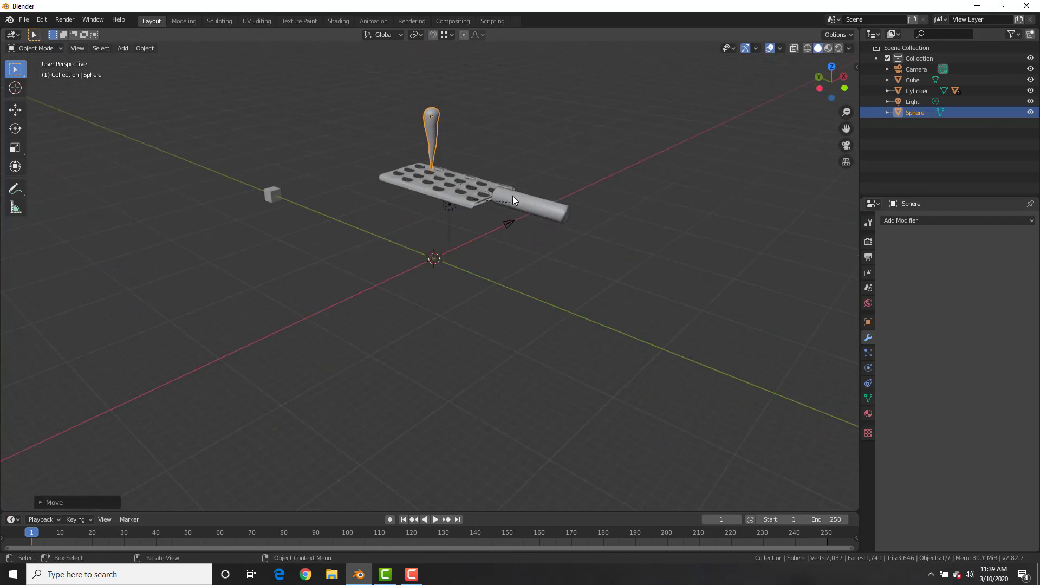
key("s")
left_click(721, 314)
key("g")
key("z")
left_click(529, 150)
Shift the carrot along Y over the plate and adjust its Z height so the tip touches the surface.
middle_click_drag(529, 150, 533, 271)
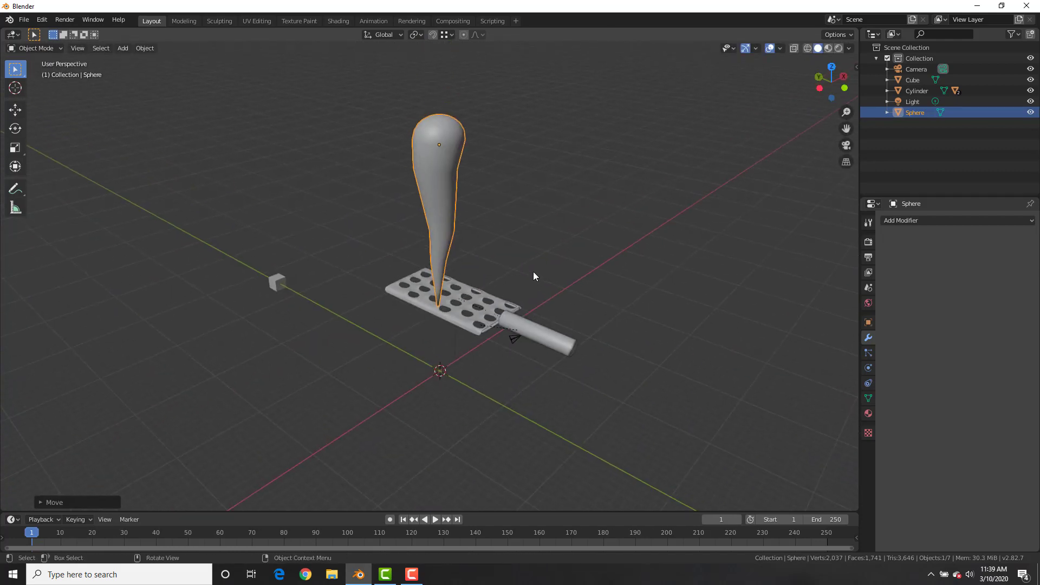
key("g")
key("y")
left_click(547, 249)
middle_click_drag(445, 311, 516, 265)
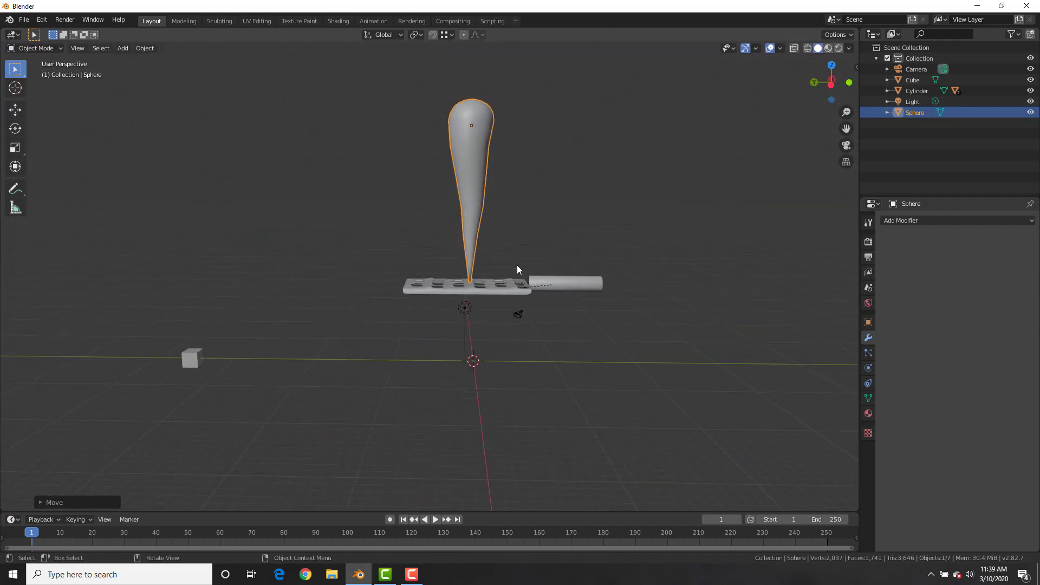
scroll(620, 251, "up", 5)
middle_click_drag(621, 252, 609, 246, "shift")
key("g")
key("z")
left_click(579, 224)
Split the 3D viewport into two areas, make the new one a Graph Editor and widen it.
scroll(577, 227, "down", 3)
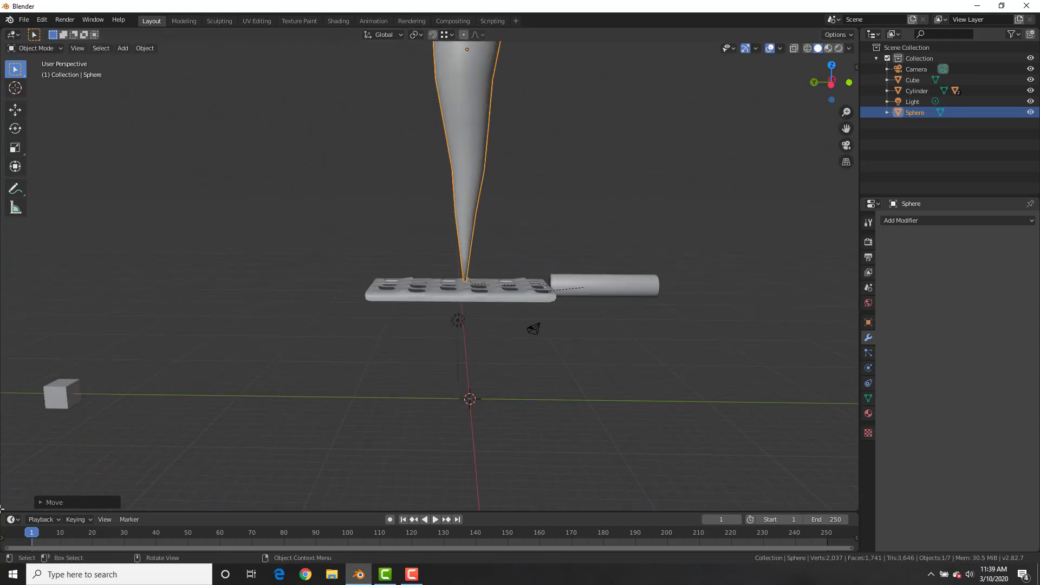
left_click_drag(1, 509, 215, 488)
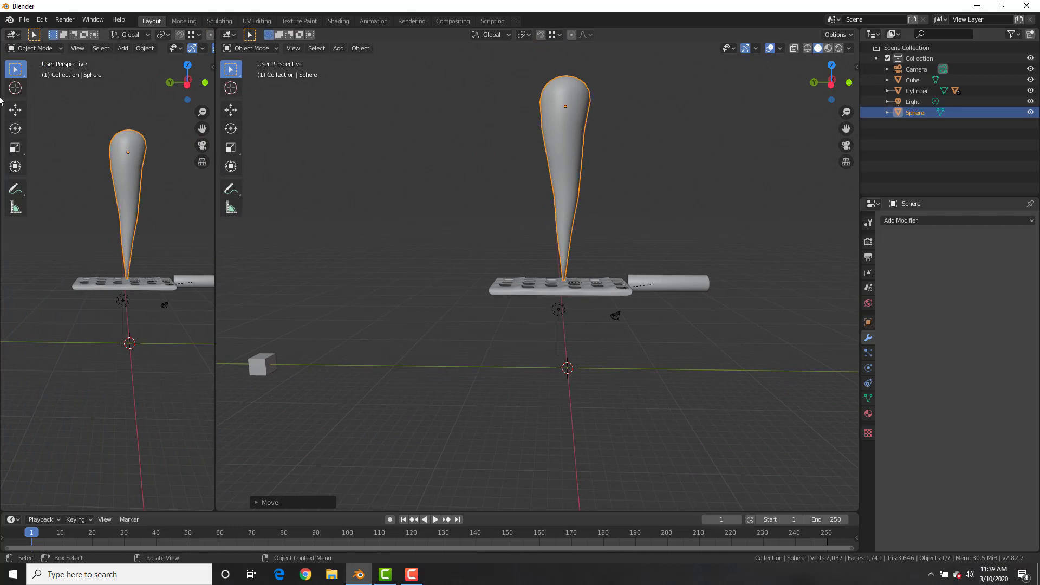
left_click(14, 35)
left_click(160, 100)
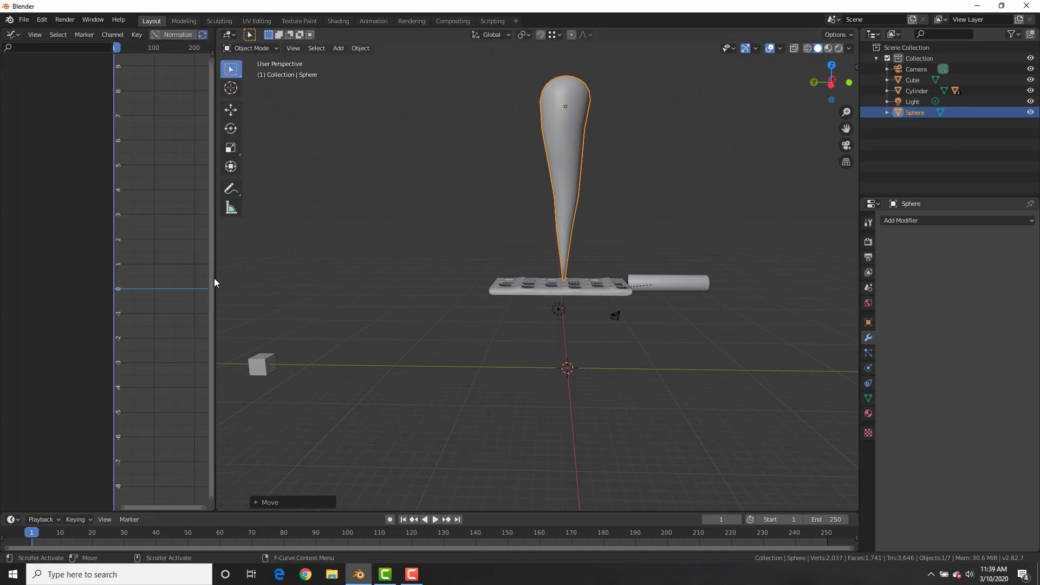
left_click_drag(214, 278, 253, 277)
Move the carrot along Y away from the handle and insert a Location keyframe at frame 1.
scroll(609, 241, "up", 5)
key("g")
key("y")
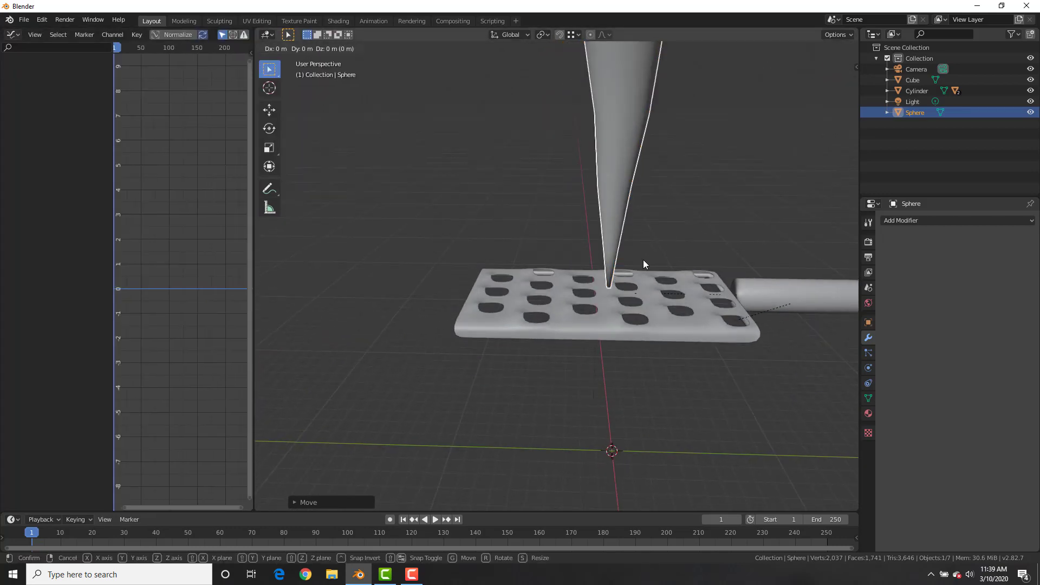
left_click(631, 230)
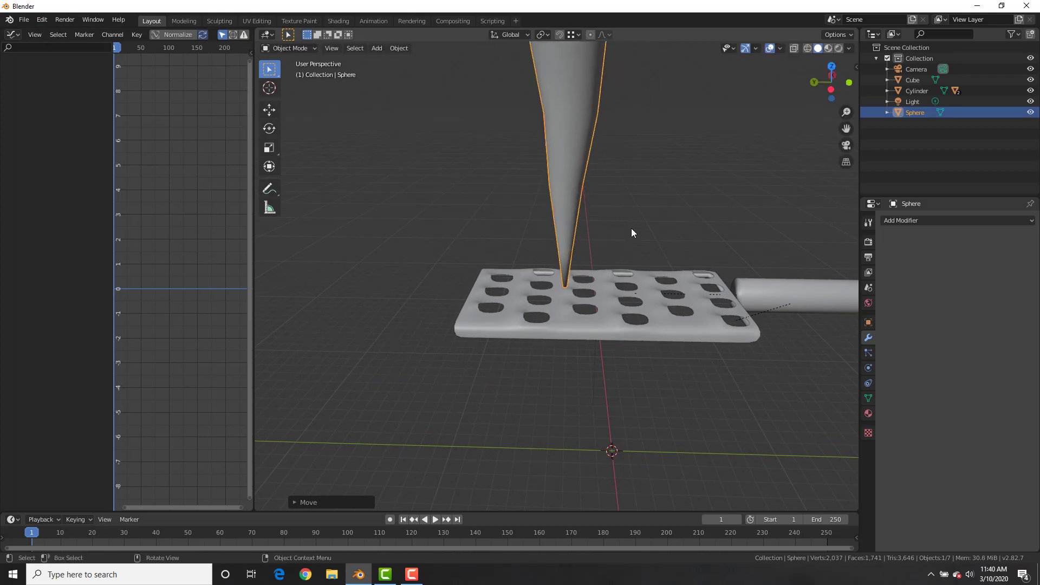
key("i")
left_click(628, 232)
At frame 10, move the carrot along Y toward the handle and insert a Location keyframe.
key("space")
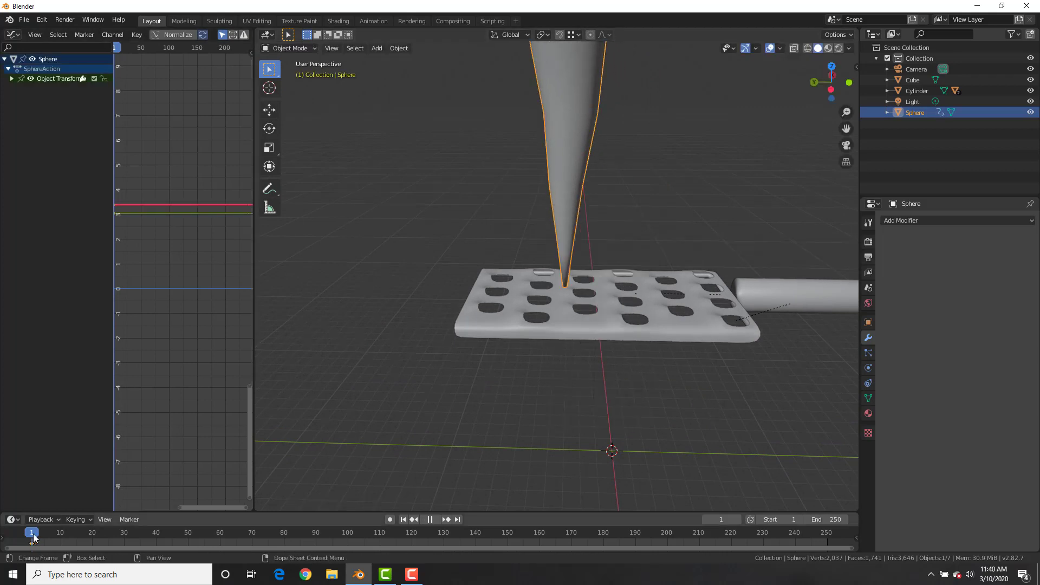
key("space")
key("g")
key("y")
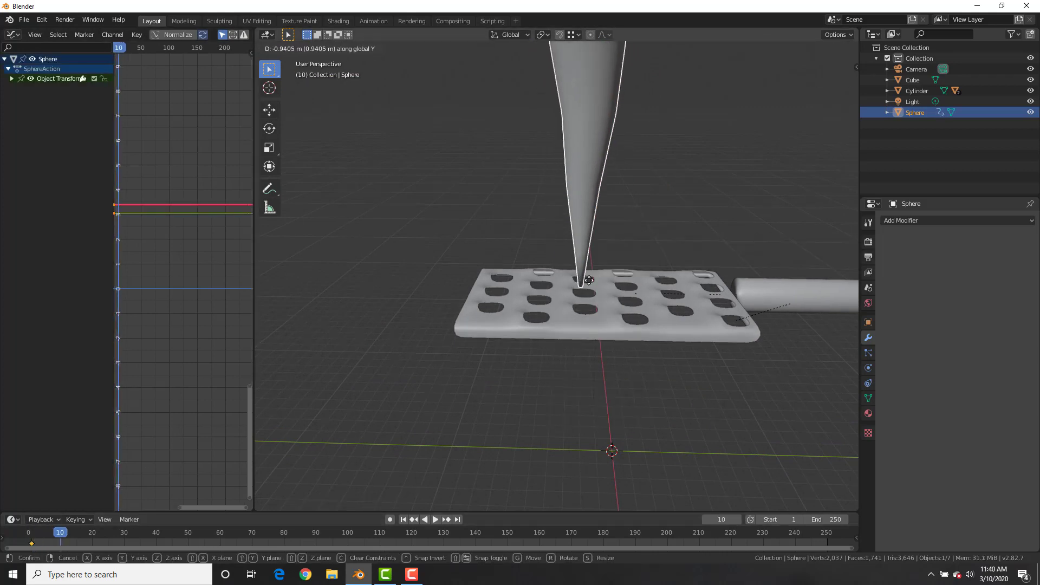
left_click(670, 281)
key("i")
left_click(672, 283)
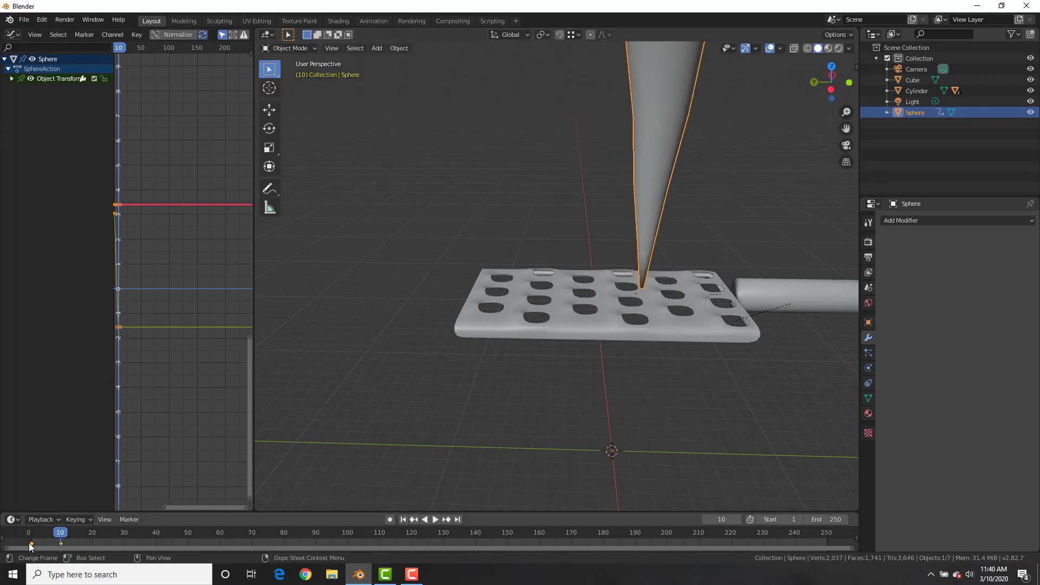
Duplicate the frame 1 keyframe to frame 19 and play back the back-and-forth motion.
key("shift+d")
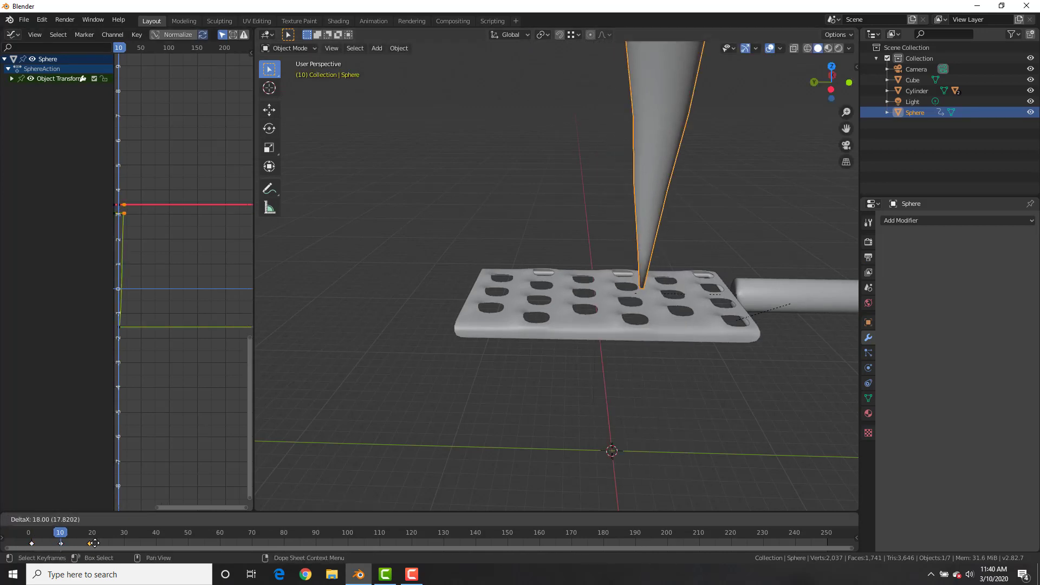
left_click(63, 532)
left_click_drag(62, 535, 30, 535)
key("space")
key("space")
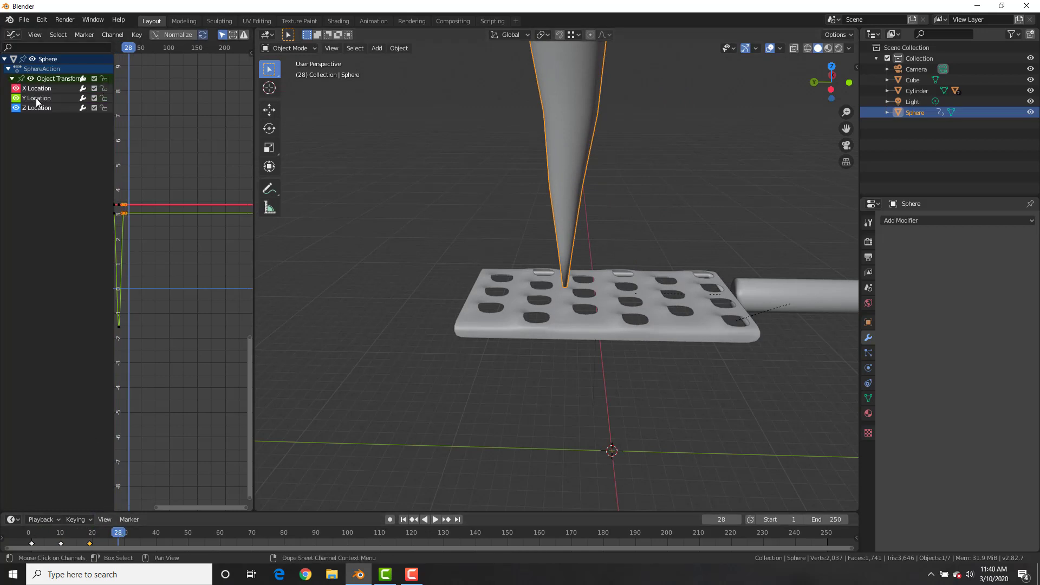
Add a Cycles modifier to the carrot's Y Location curve and preview the repeating motion across the timeline.
left_click(35, 98)
key("n")
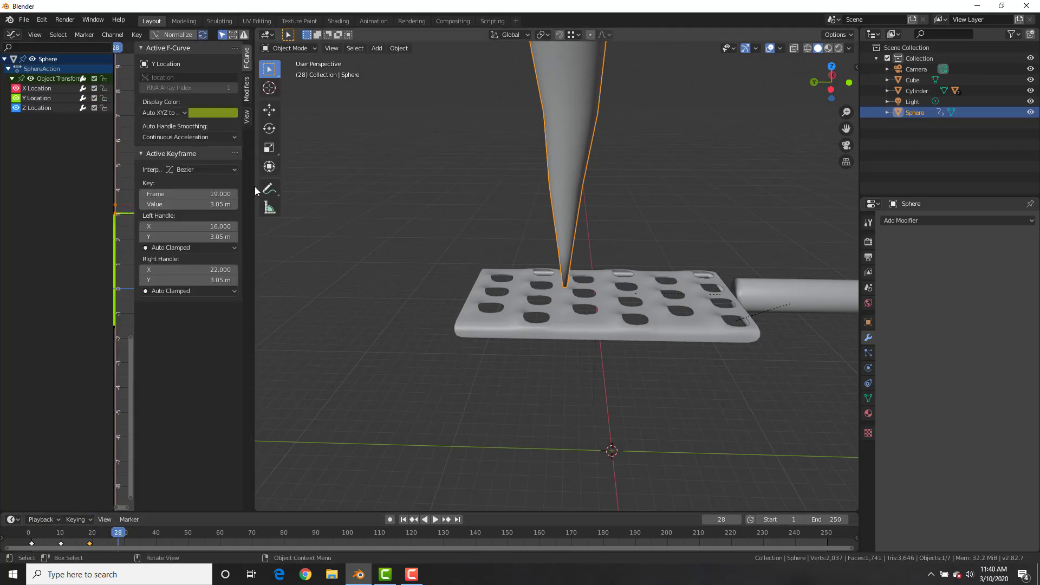
left_click_drag(255, 187, 345, 186)
left_click(337, 91)
left_click(260, 64)
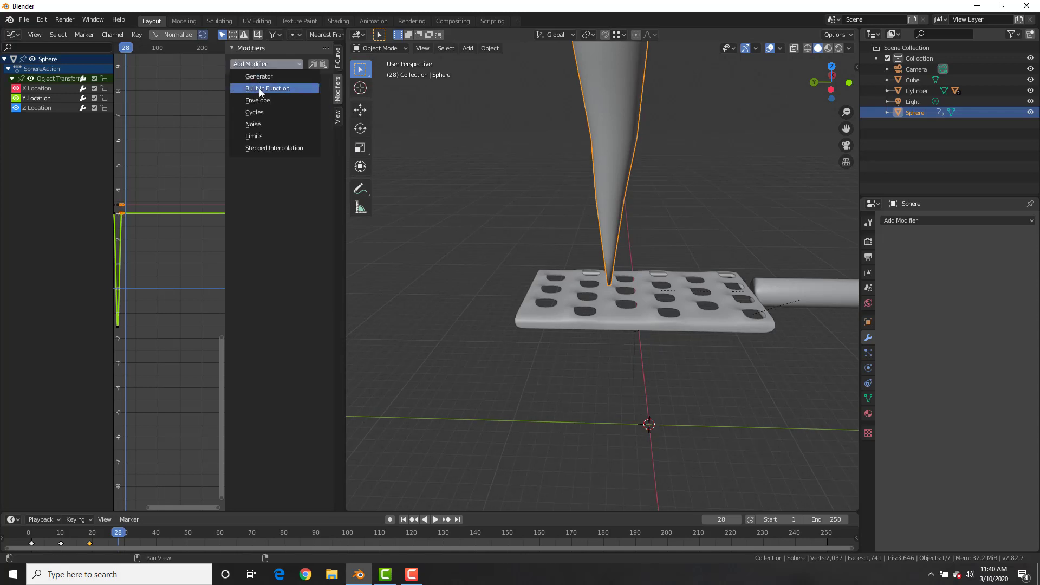
left_click(258, 111)
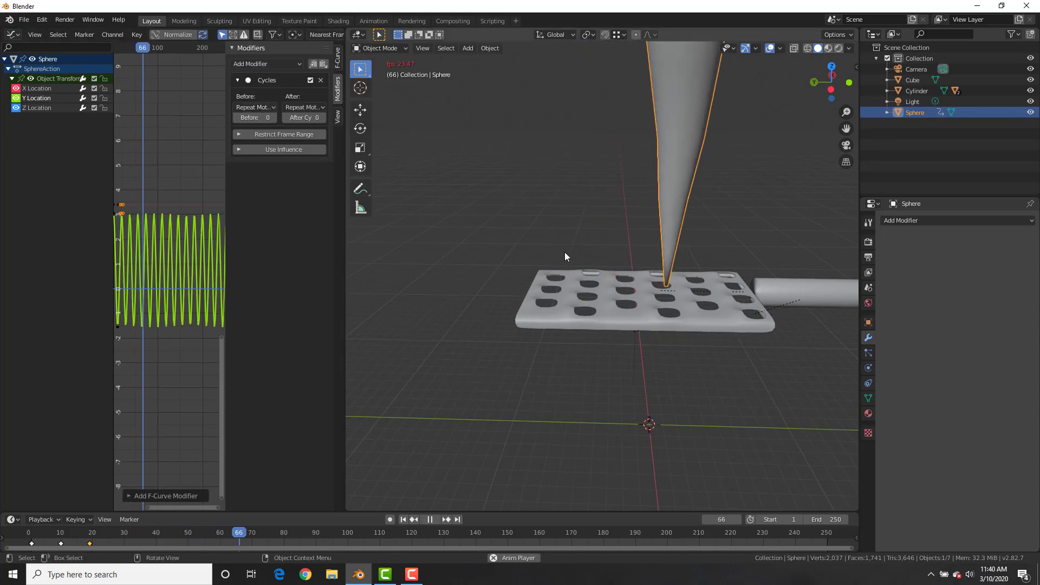
key("space")
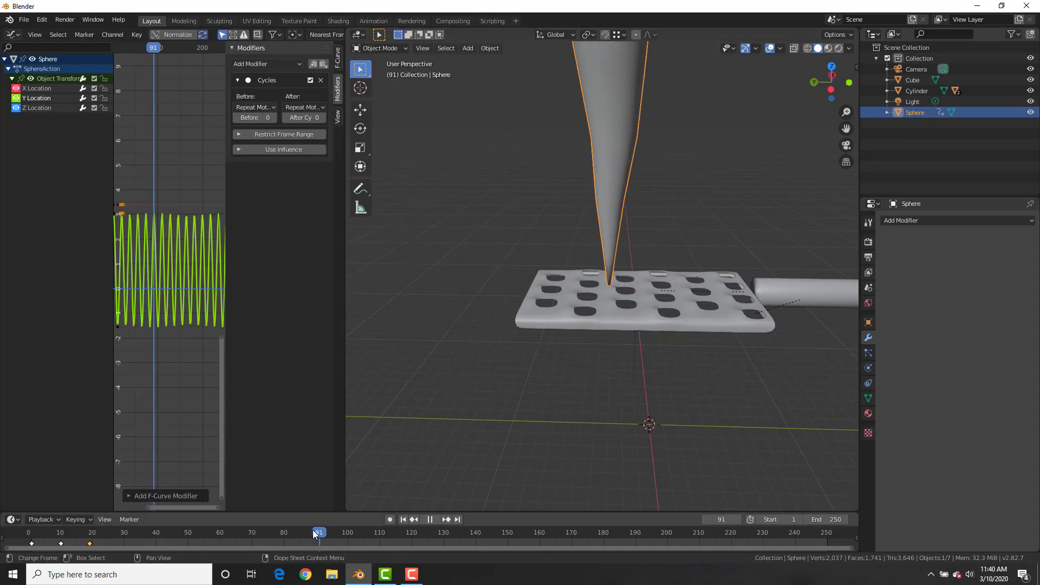
left_click_drag(313, 530, 826, 535)
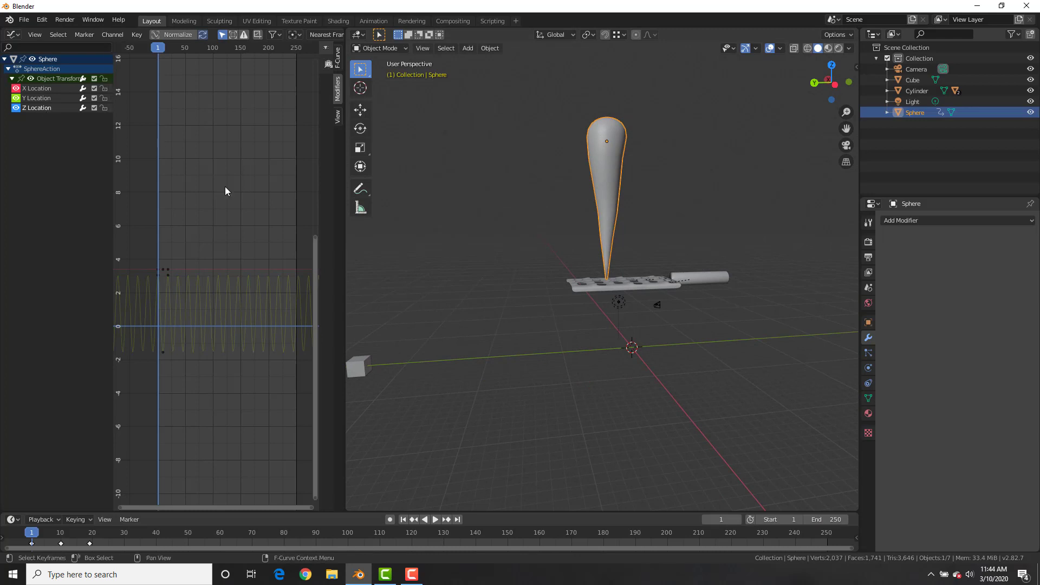
Move the last Z Location keyframe to about frame 241 at a value of about 19.3 and preview the descent.
middle_click_drag(225, 187, 226, 330)
scroll(184, 165, "up", 4)
middle_click_drag(183, 165, 194, 187)
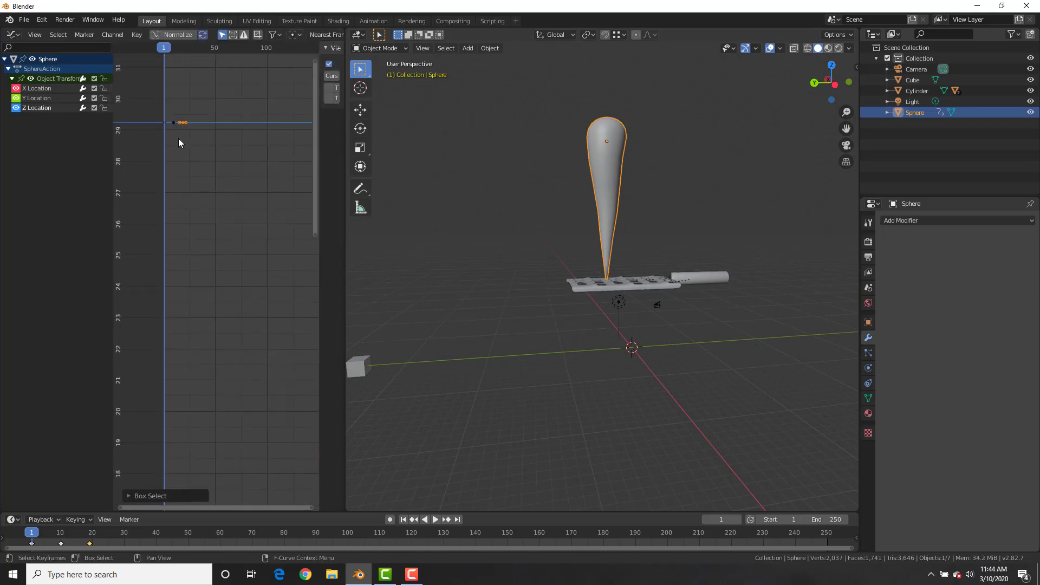
key("g")
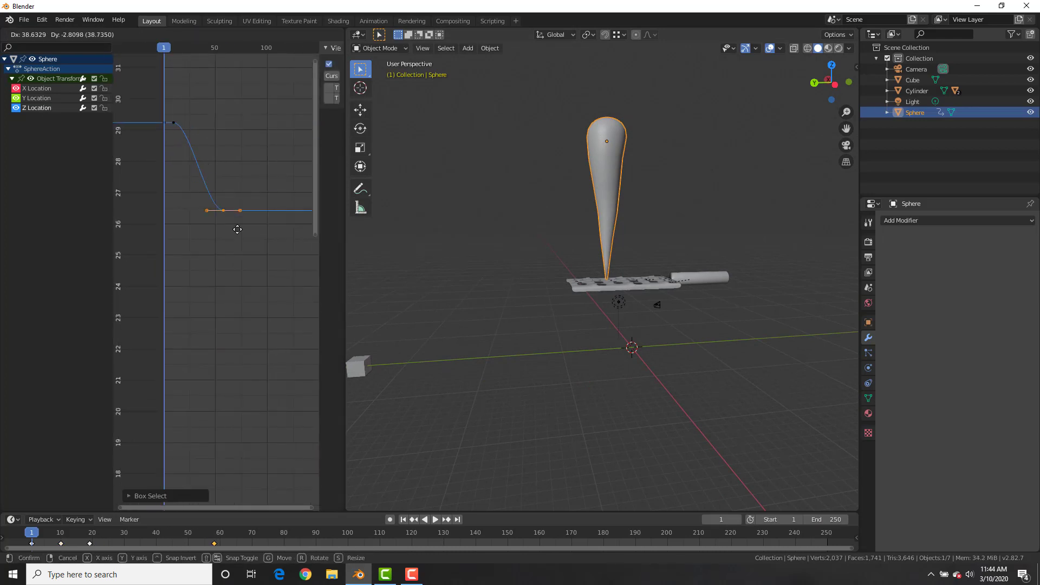
right_click(249, 297)
scroll(263, 325, "down", 9)
middle_click_drag(262, 325, 211, 250)
key("g")
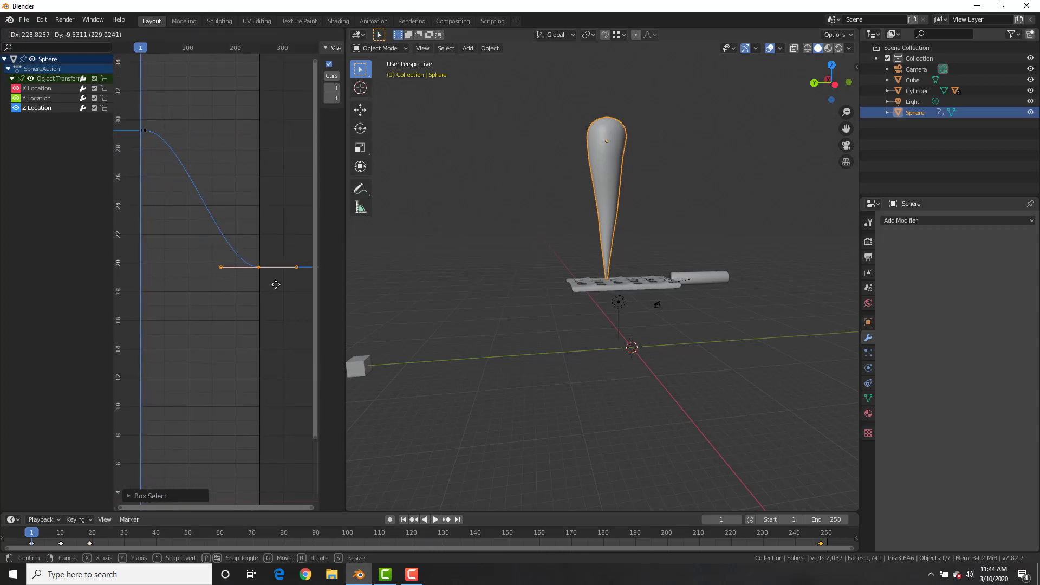
key("space")
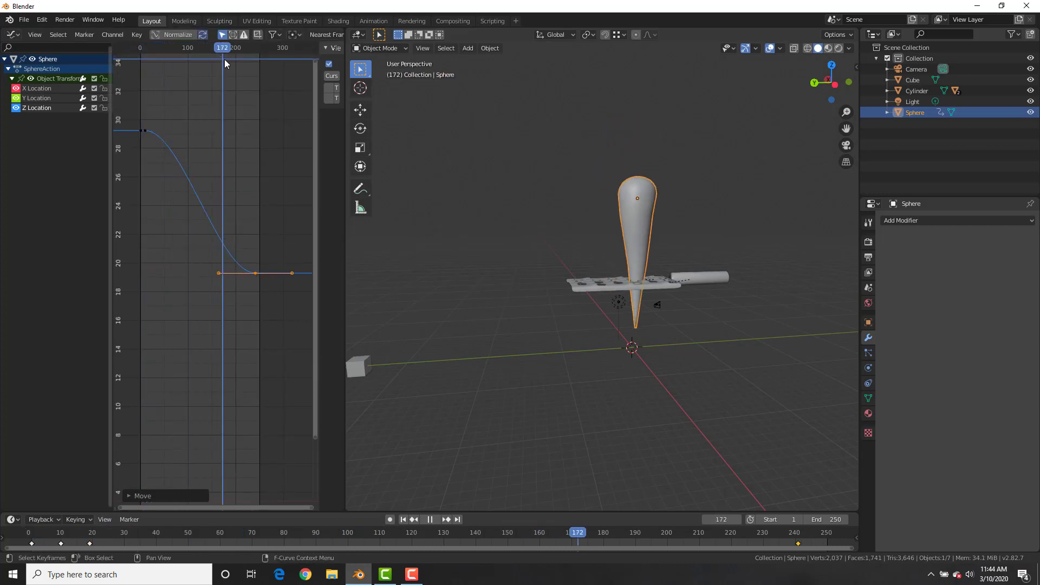
left_click_drag(258, 63, 151, 132)
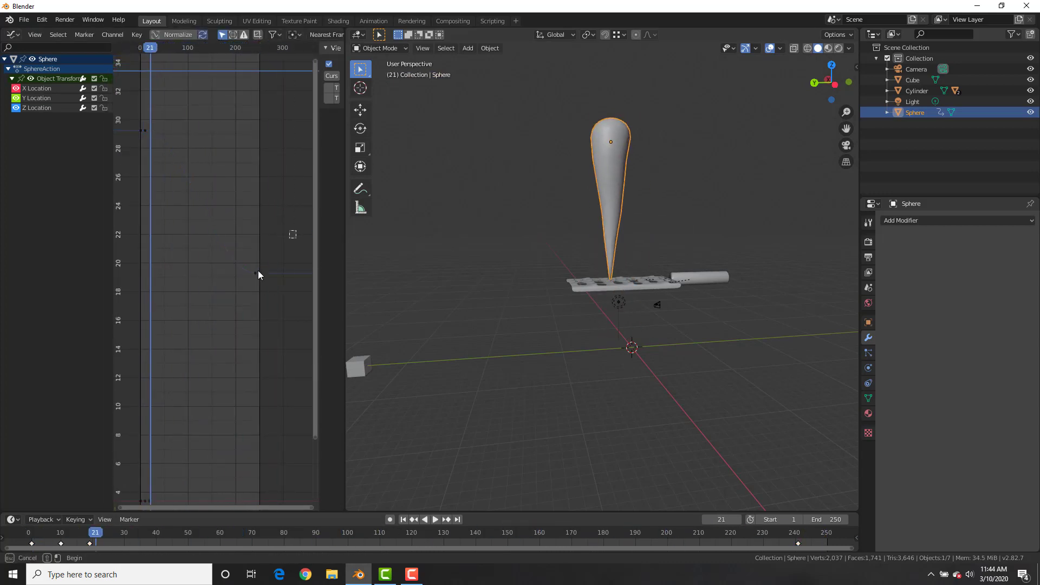
Set the Z Location keyframes to Linear interpolation and preview the steady descent.
key("t")
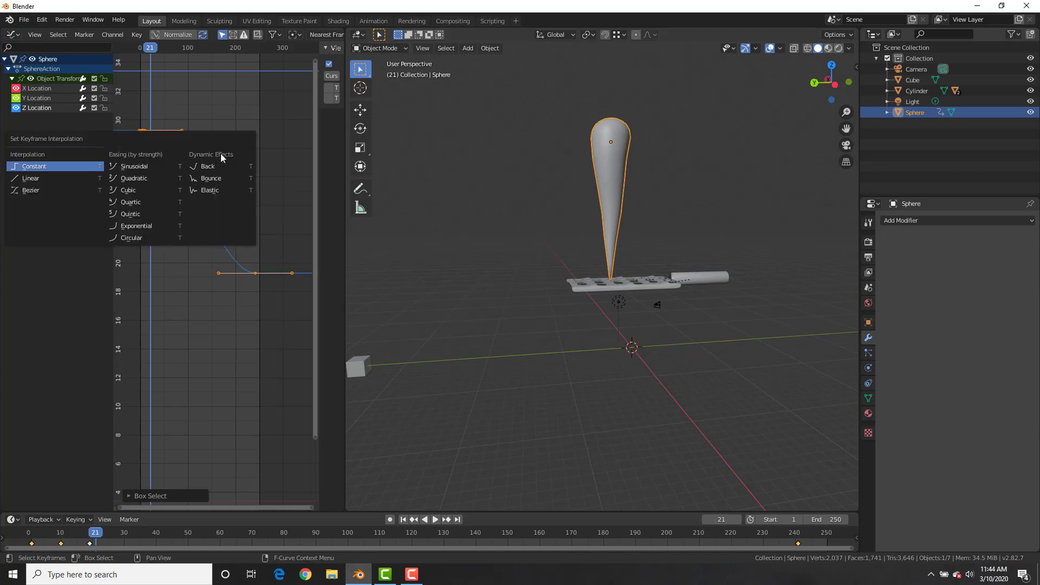
left_click(69, 179)
key("space")
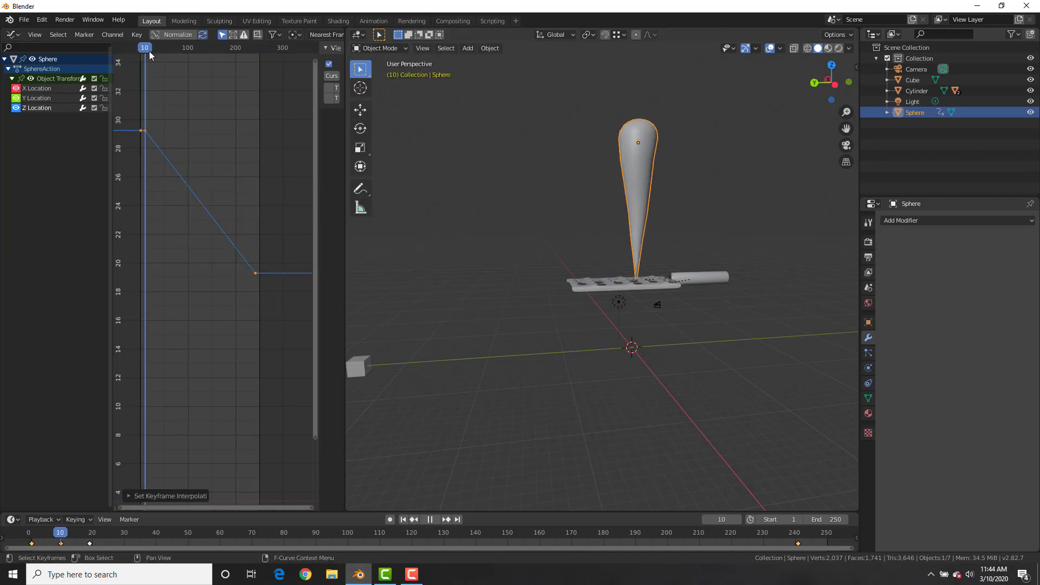
left_click_drag(232, 54, 264, 56)
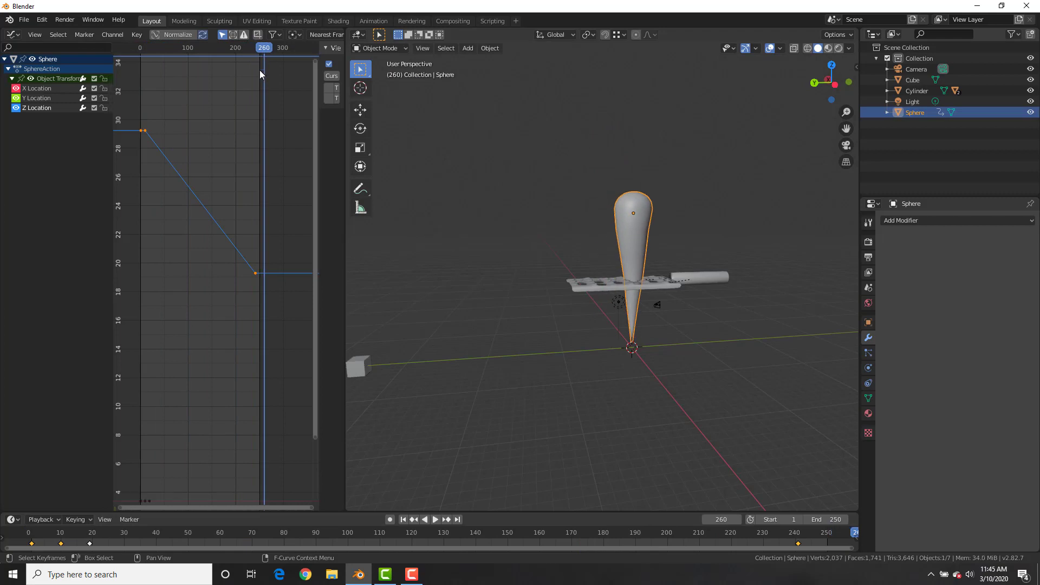
Extend the scene's end frame to 484 and move the last Z Location keyframe near it, at about 16.
middle_click_drag(288, 262, 269, 226)
left_click_drag(816, 519, 856, 519)
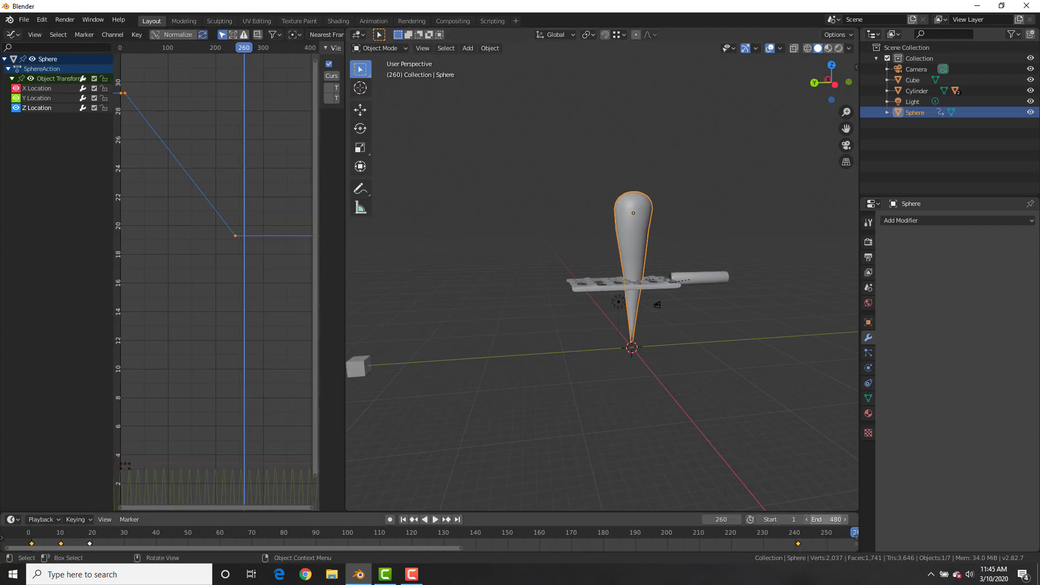
middle_click_drag(283, 282, 233, 288)
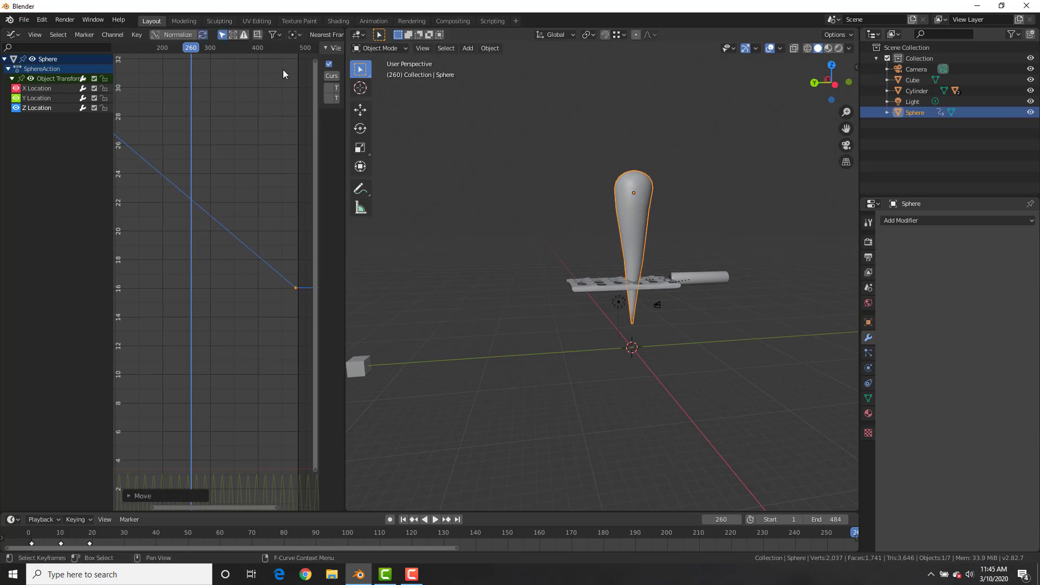
Lower the last Z Location keyframe to about 8 near frame 478, preview the full descent, and return to the first frame.
left_click_drag(287, 54, 296, 56)
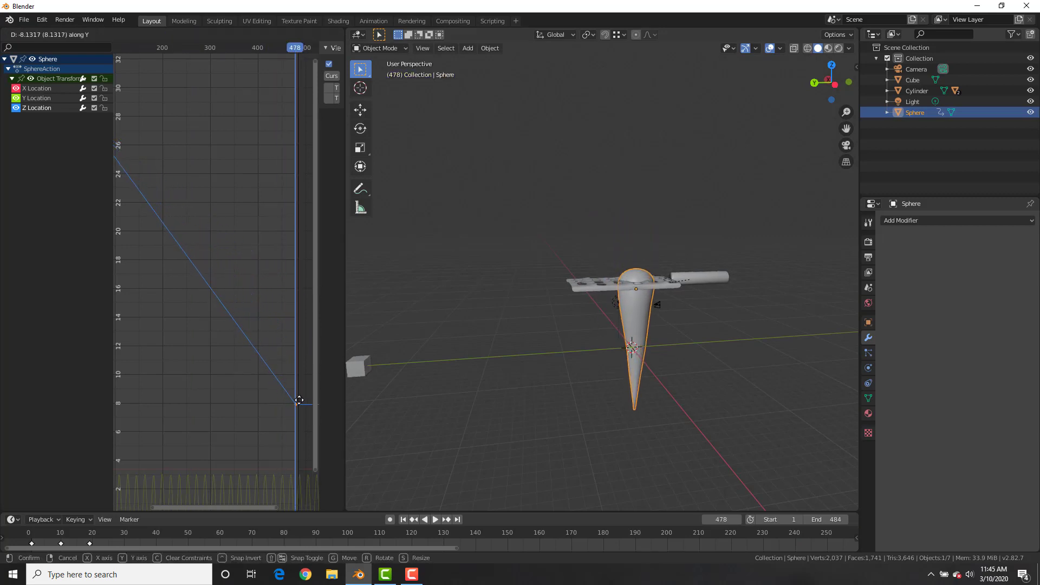
left_click(301, 397)
key("space")
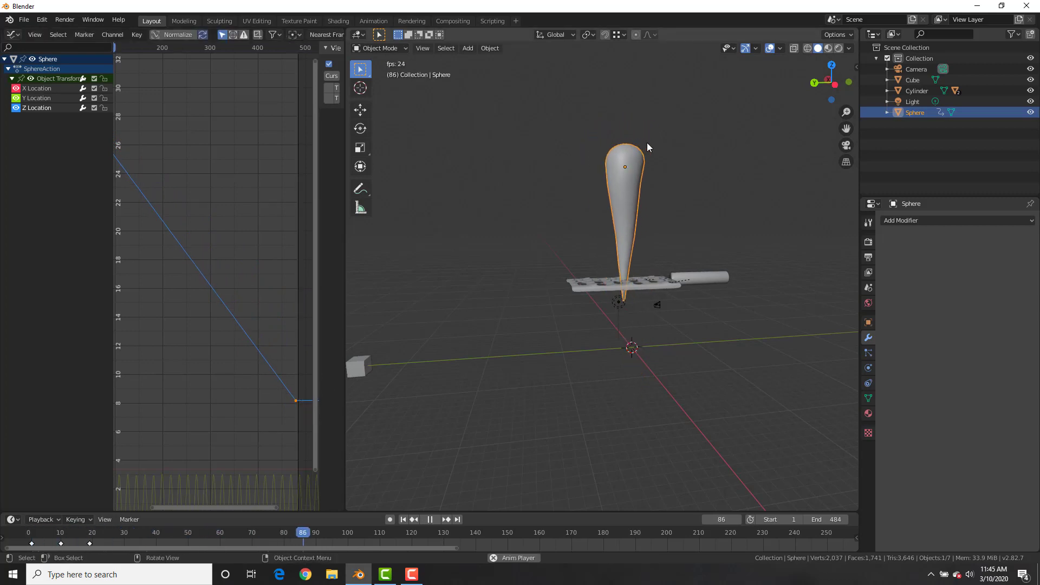
left_click(125, 48)
key("space")
left_click_drag(124, 45, 153, 57)
key("shift+Left")
Add a cube at the origin, enlarge it uniformly to a scale of about 8.04, and stretch its Z scale to about 12.66.
key("shift+a")
mouse_move(654, 269)
left_click(703, 282)
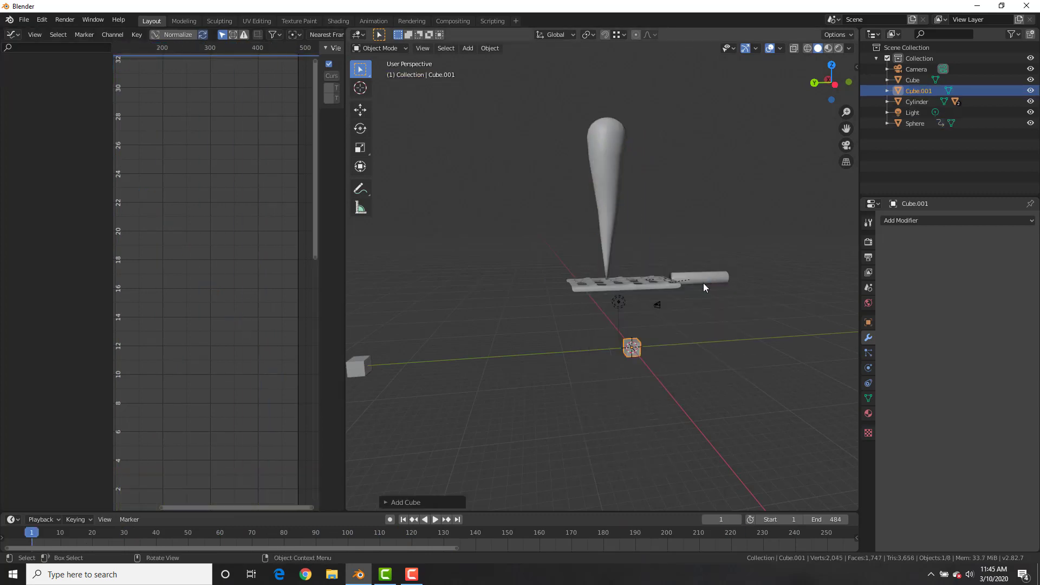
key("s")
left_click(775, 270)
scroll(775, 271, "down", 3)
key("s")
key("z")
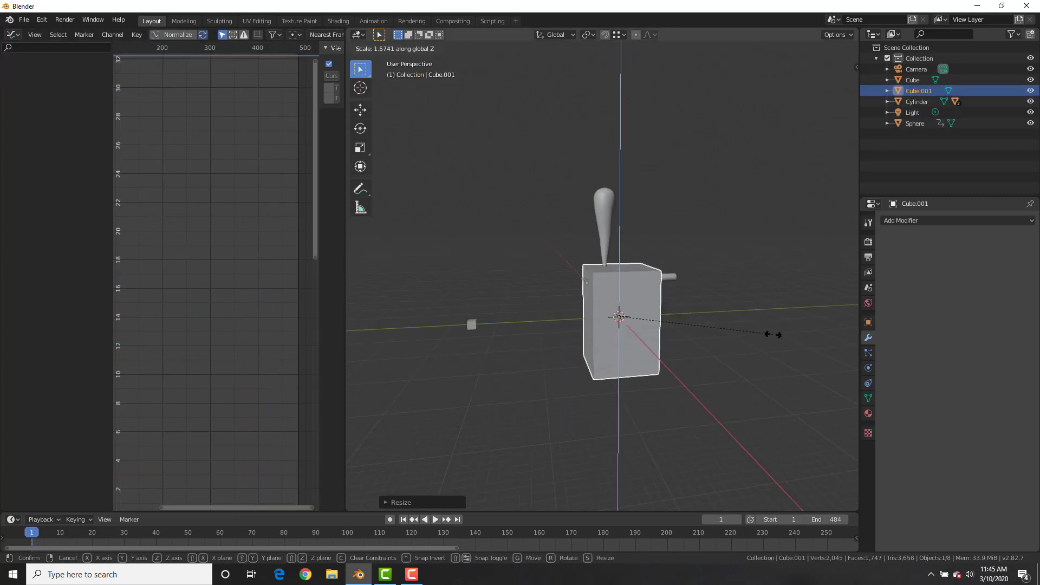
left_click(773, 335)
scroll(773, 334, "up", 2)
Display the cube as Wire in the viewport and lower it to about -3.56 m in Z, just beneath the grater's surface.
left_click(868, 322)
left_click(911, 439)
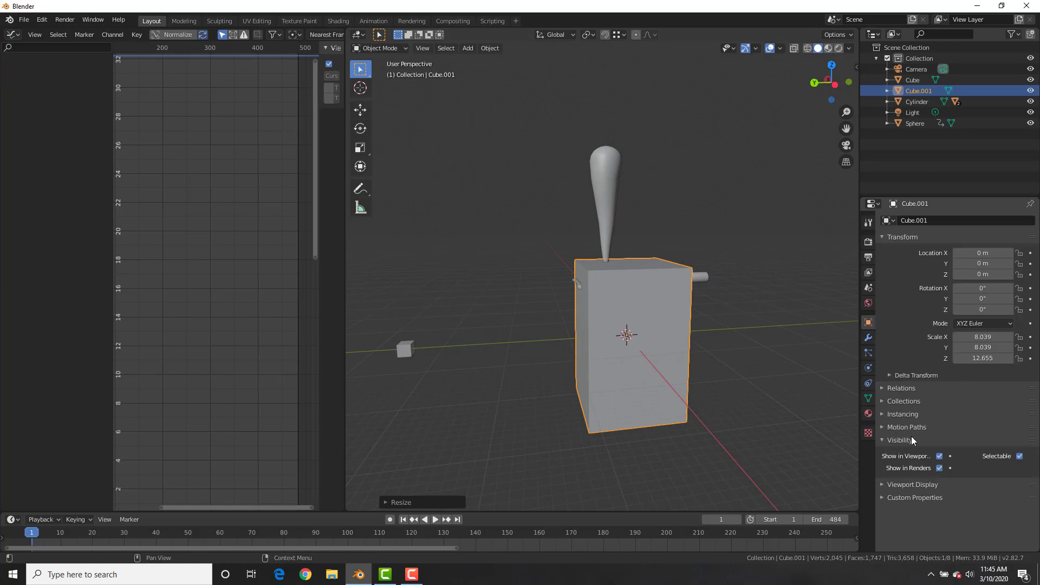
left_click(915, 482)
scroll(959, 454, "down", 3)
left_click(974, 505)
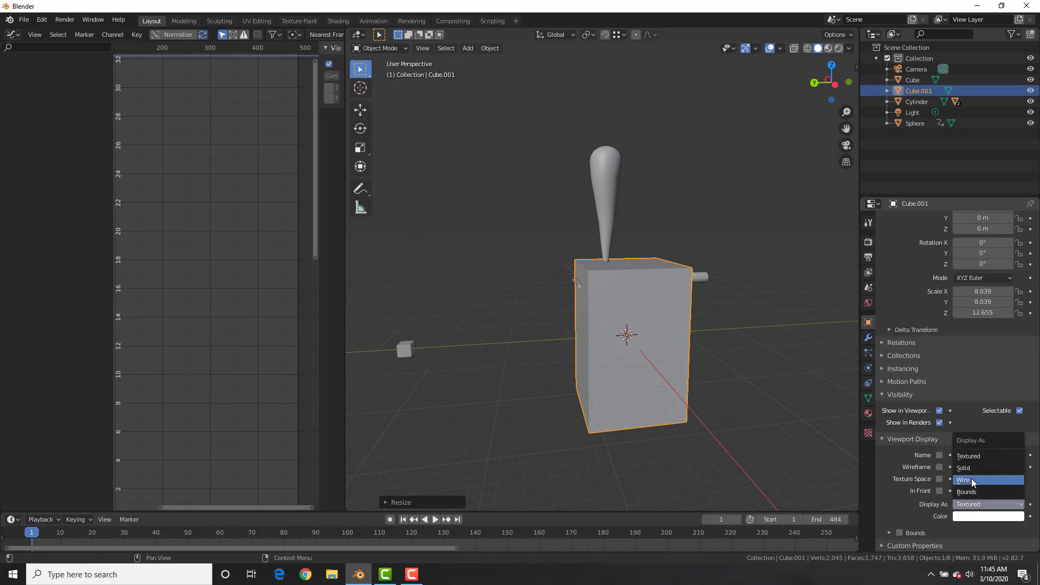
left_click(970, 479)
key("g")
key("z")
left_click(645, 328)
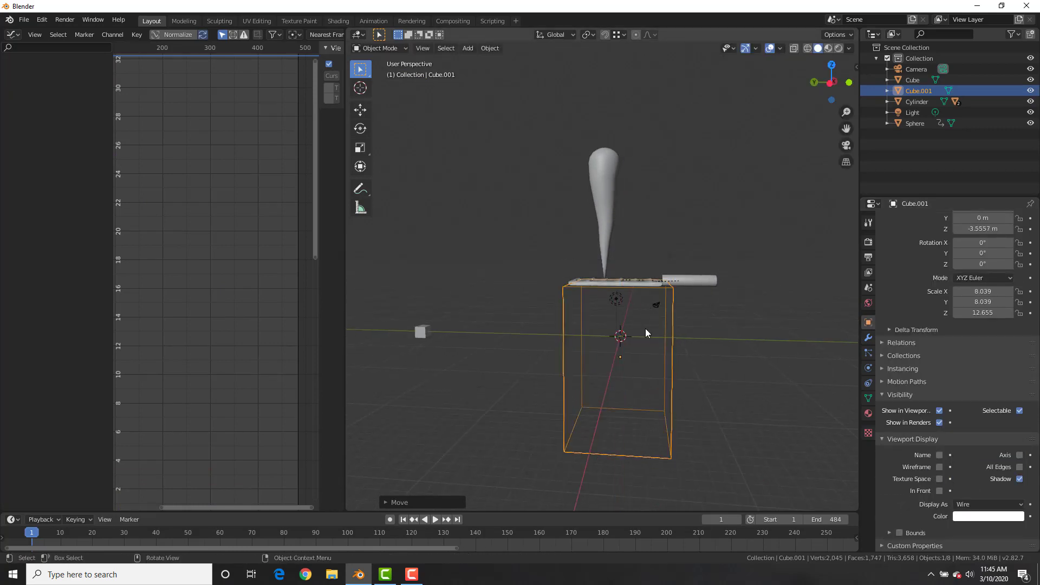
key("KP_1")
key("KP_3")
scroll(615, 321, "up", 4)
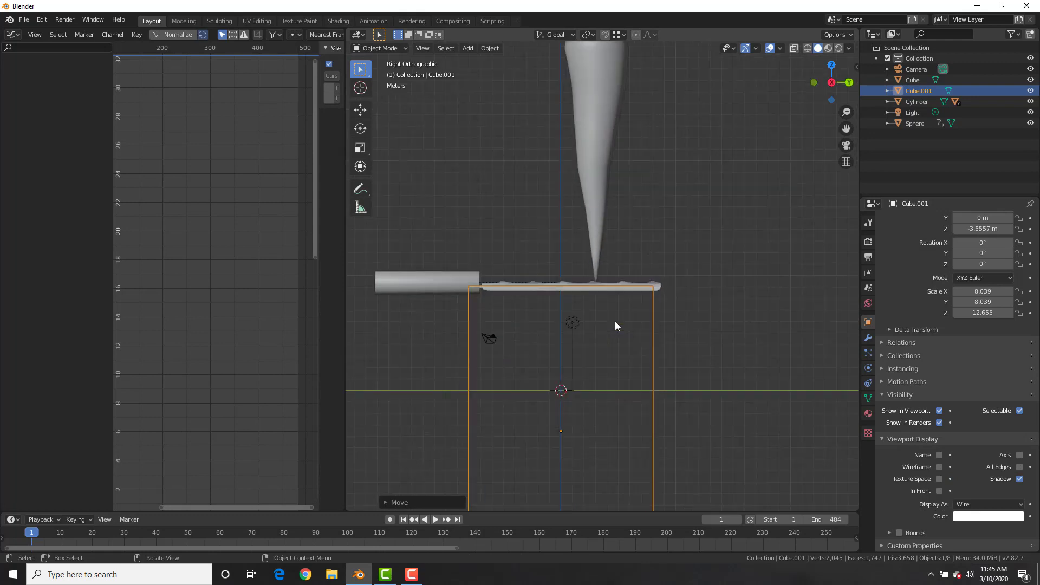
Add a Boolean Difference modifier to the carrot with Cube.001 as the cutting object and preview the cut throughout the animation.
left_click(868, 337)
middle_click_drag(591, 182, 617, 122, "shift")
left_click(617, 123)
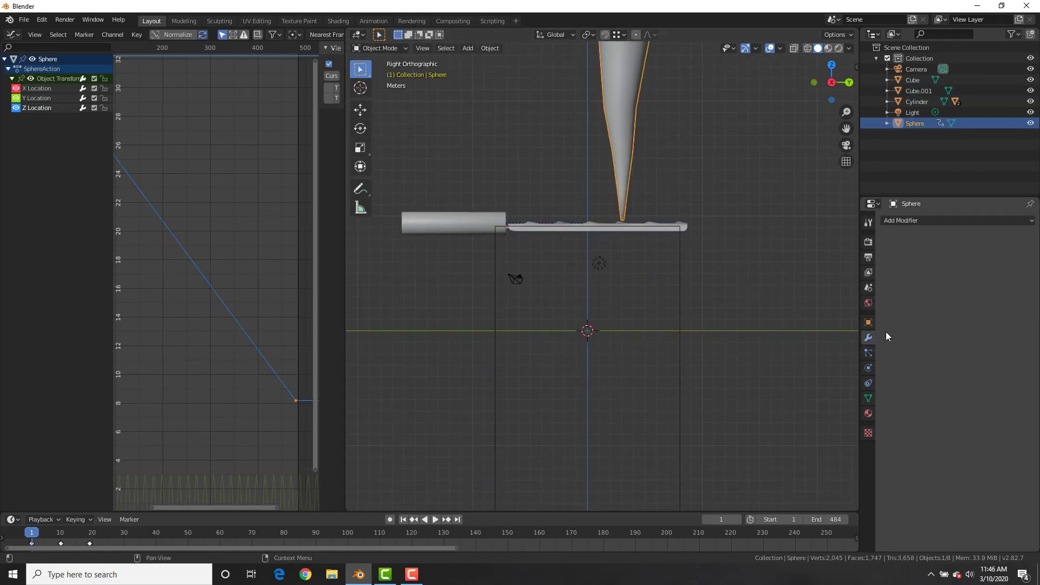
left_click(916, 221)
left_click(834, 282)
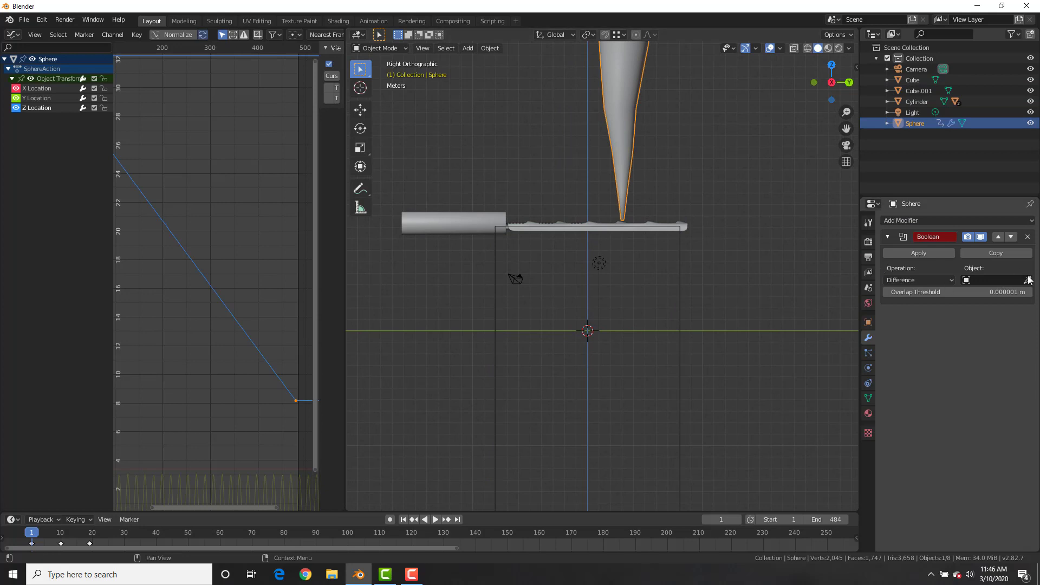
left_click(1009, 280)
left_click(964, 307)
key("space")
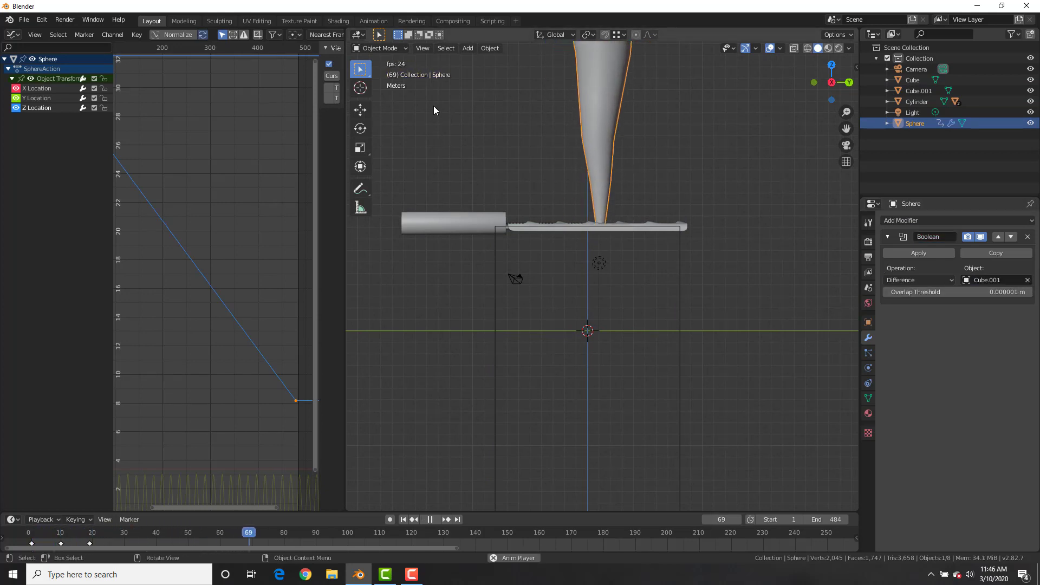
key("space")
key("space")
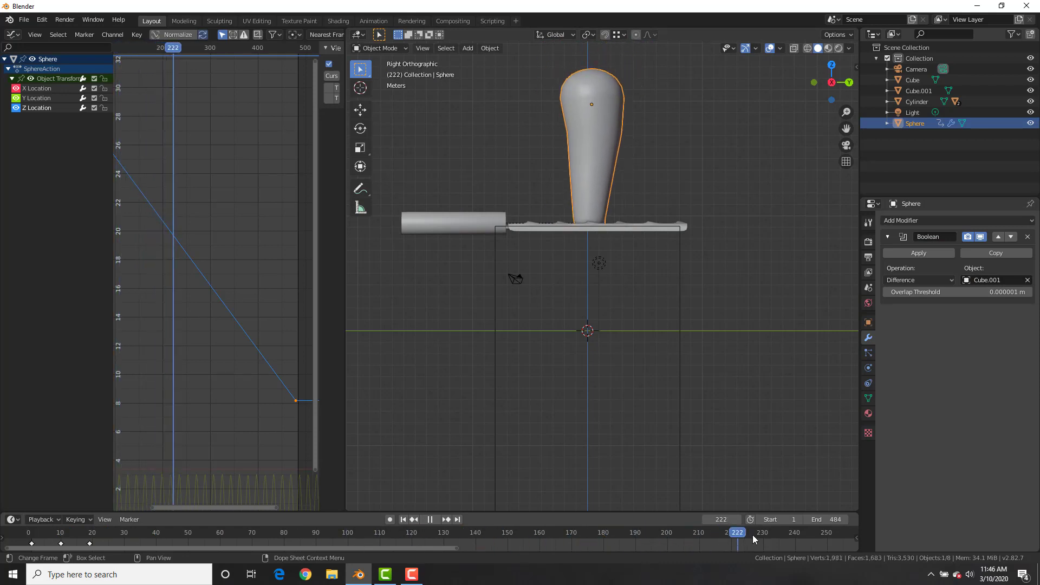
key("space")
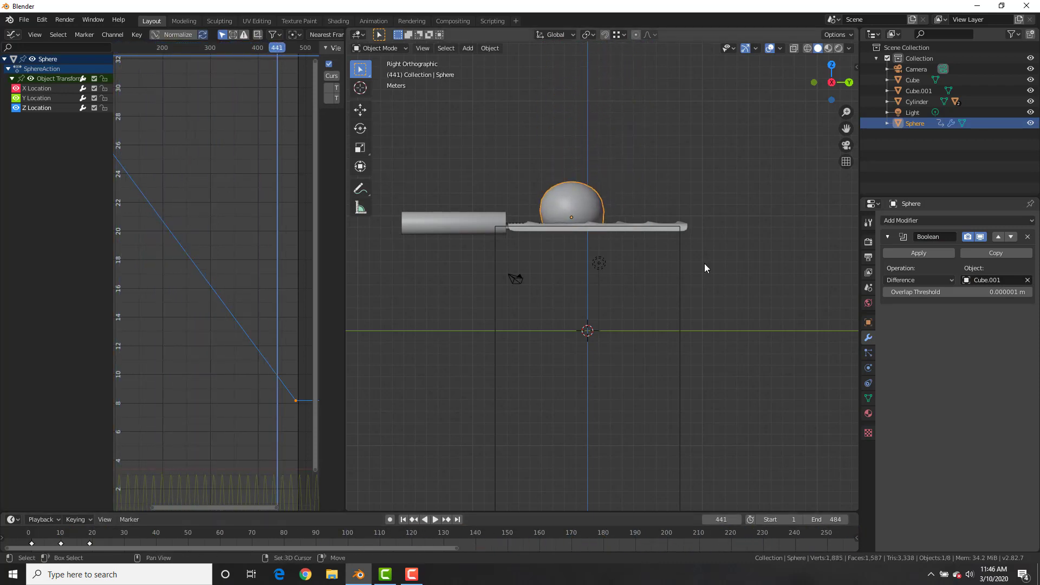
key("shift+Left")
Add a plane and raise it along Z to the underside of the grater.
middle_click_drag(704, 264, 645, 249)
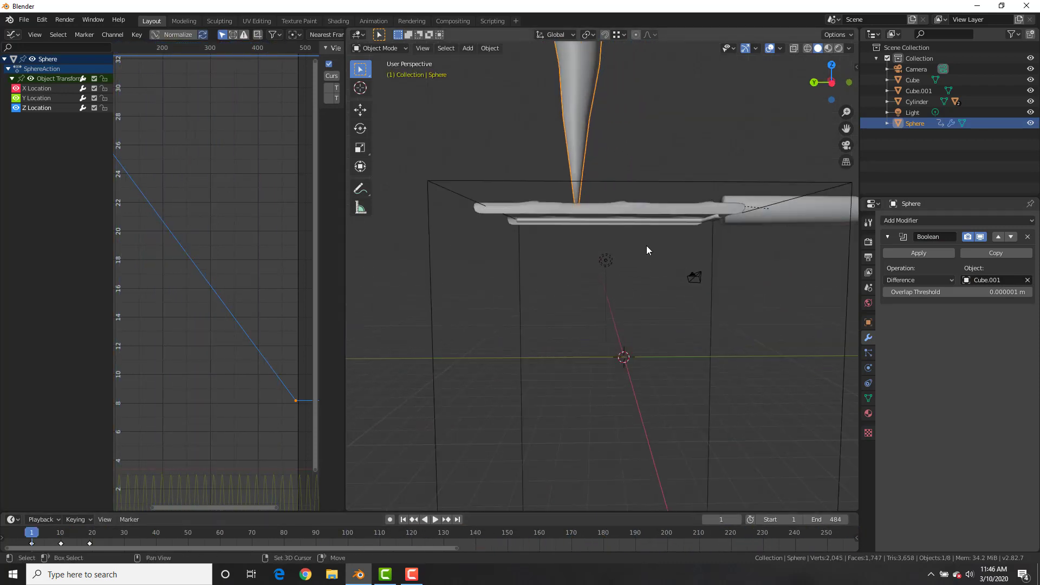
key("shift+a")
mouse_move(645, 246)
left_click(703, 248)
key("g")
key("z")
left_click(651, 218)
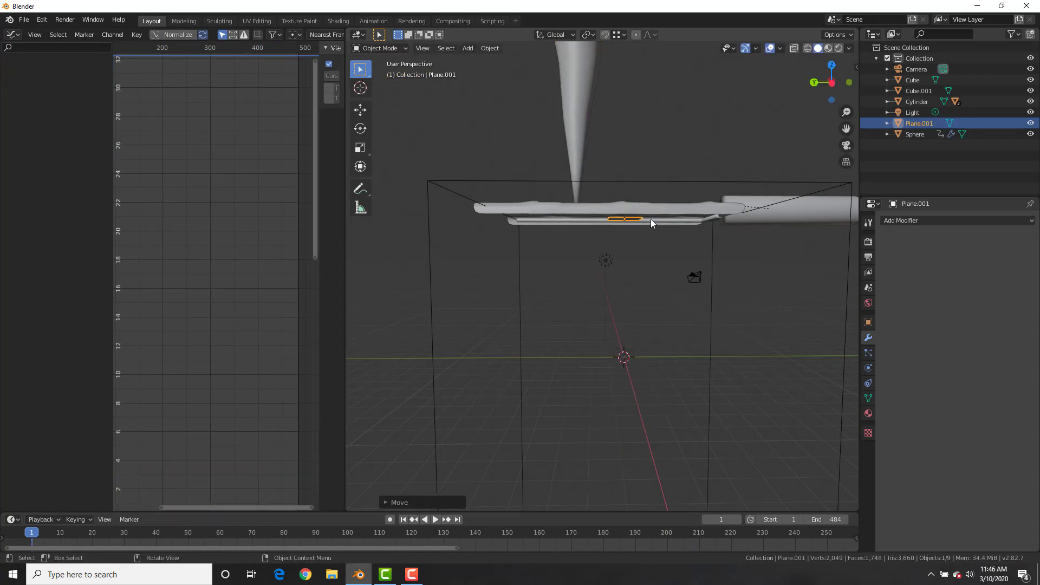
Move the plane directly below the carrot, stretch it along Y, and raise it slightly against the grater's underside.
key("KP_7")
key("g")
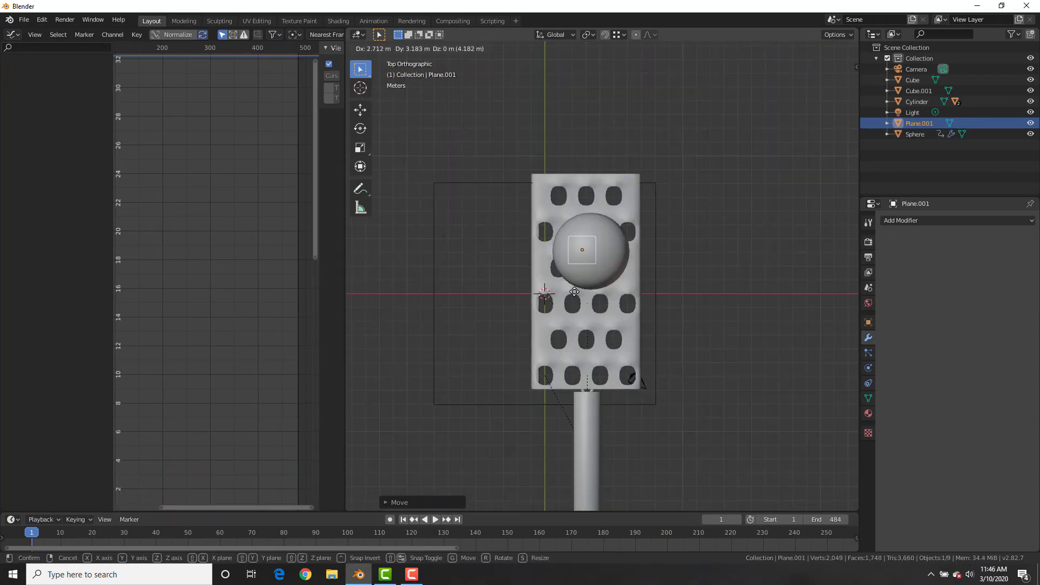
left_click(574, 292)
middle_click_drag(621, 259, 605, 288, "shift")
key("s")
key("y")
left_click(631, 334)
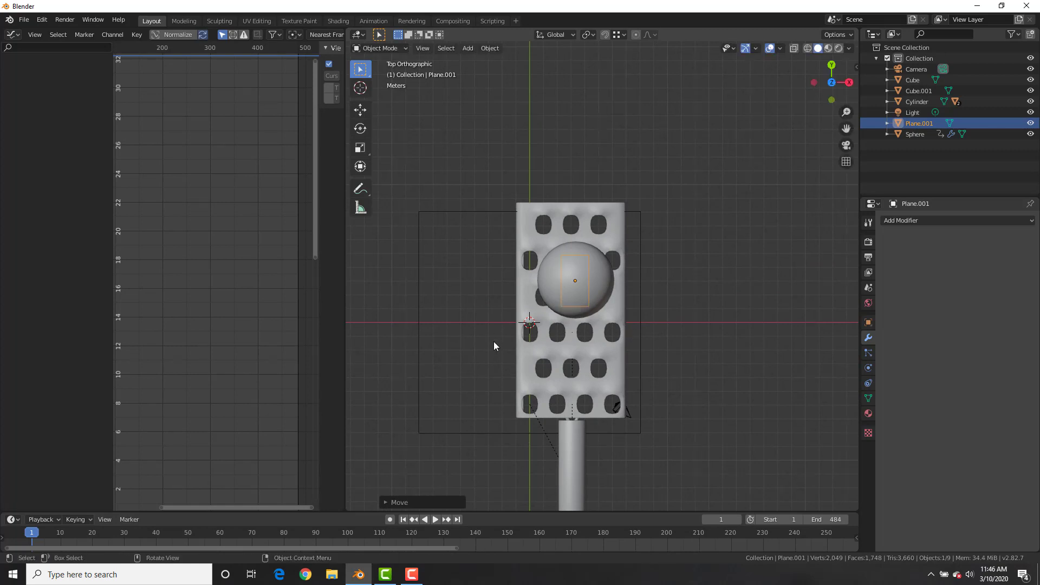
middle_click_drag(493, 341, 620, 239)
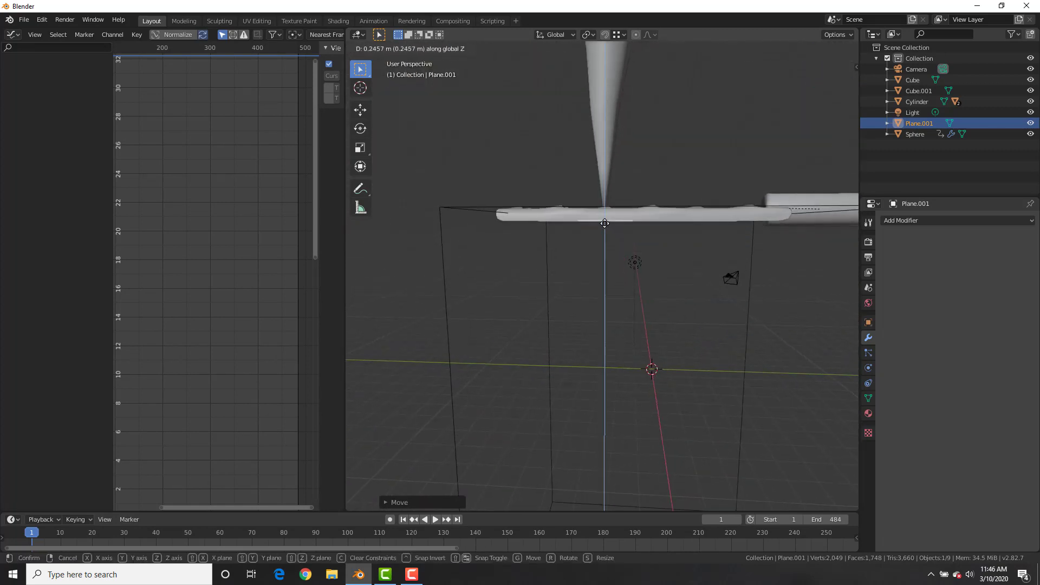
Add a particle system to the plane under the grater.
left_click(869, 352)
left_click(1030, 220)
scroll(655, 321, "down", 5)
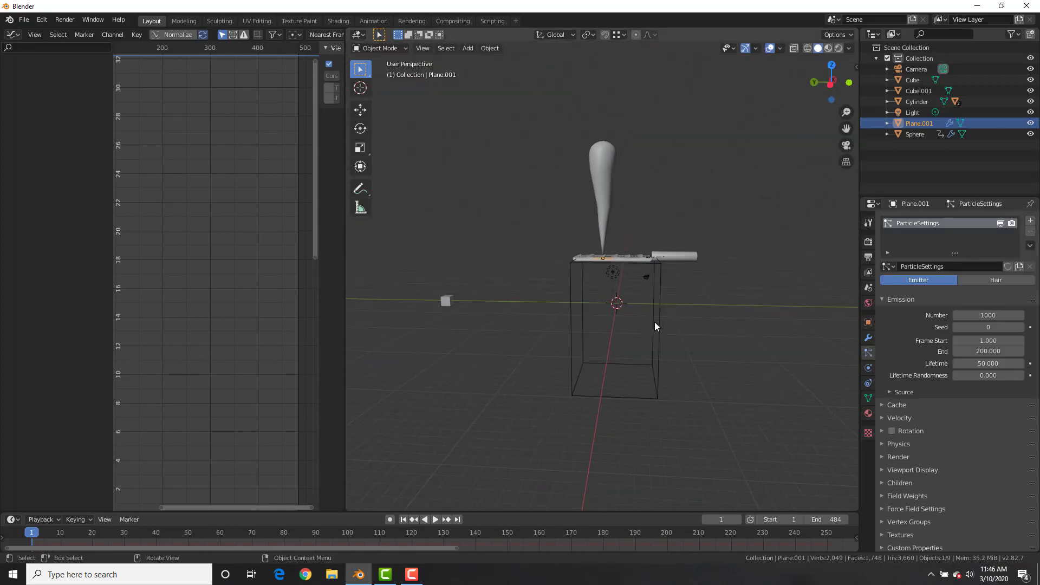
Add another plane well clear of the grater along X and stretch it along Y into a strip.
key("KP_7")
scroll(677, 304, "up", 3)
key("shift+a")
mouse_move(595, 274)
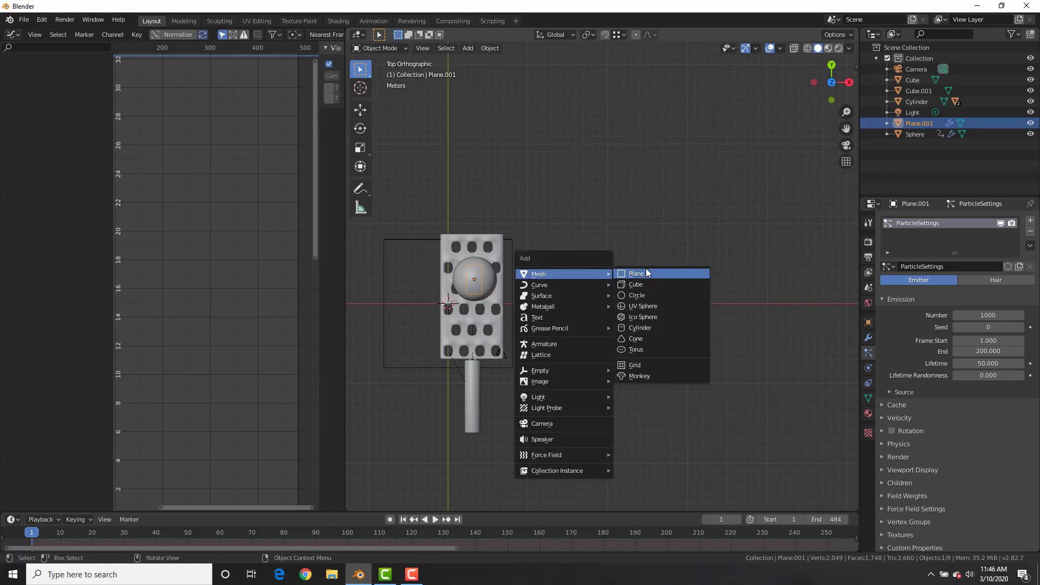
left_click(646, 270)
key("g")
left_click(740, 251)
key("s")
key("y")
left_click(728, 386)
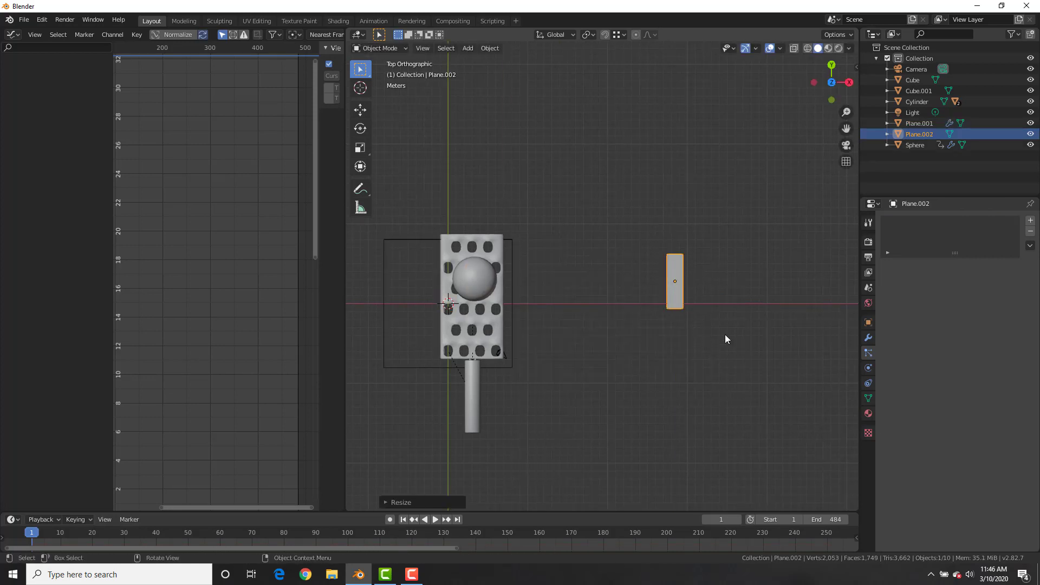
Cut a lengthwise center loop into the strip and scale it about 1.29 along Y to form pointed ends.
key("Tab")
scroll(682, 303, "up", 2)
key("ctrl+r")
key("y")
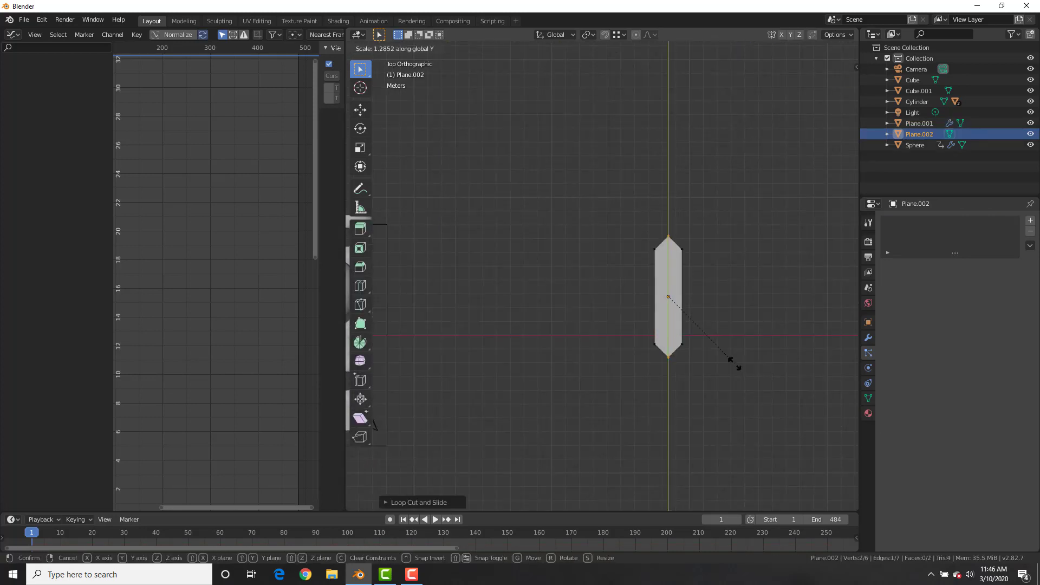
left_click(728, 354)
Narrow the whole strip along X and adjust its length along Y to form a thin carrot shred.
key("Tab")
key("s")
key("x")
left_click(712, 317)
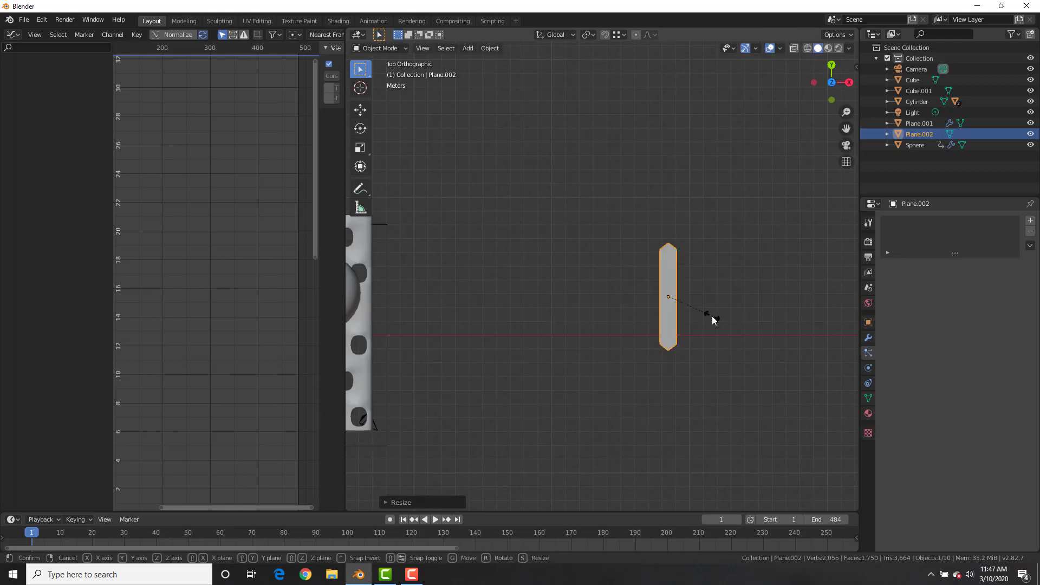
key("s")
key("y")
left_click(712, 327)
Duplicate the shred beside the original and shorten the copy by lowering its upper end vertices.
key("shift+d")
left_click(726, 318)
key("Tab")
middle_click_drag(723, 287, 632, 270, "shift")
scroll(631, 269, "up", 1)
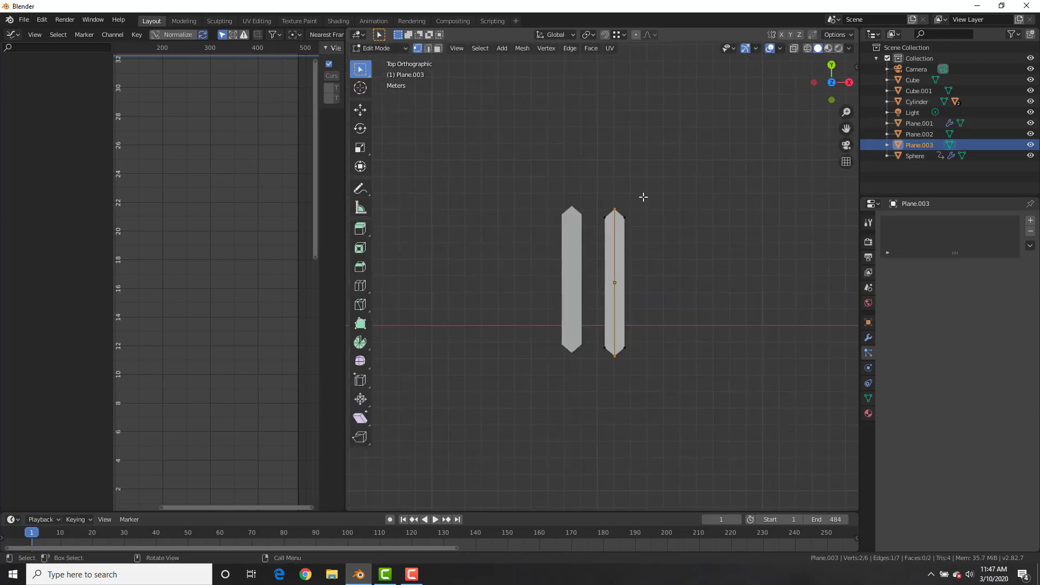
key("g")
left_click_drag(643, 197, 581, 263, "shift")
left_click(615, 243)
key("g")
left_click(615, 283)
key("Tab")
Duplicate the short shred as a third variant and pull its two tip vertices inward to blunt the ends.
key("shift+d")
left_click(668, 238)
key("Tab")
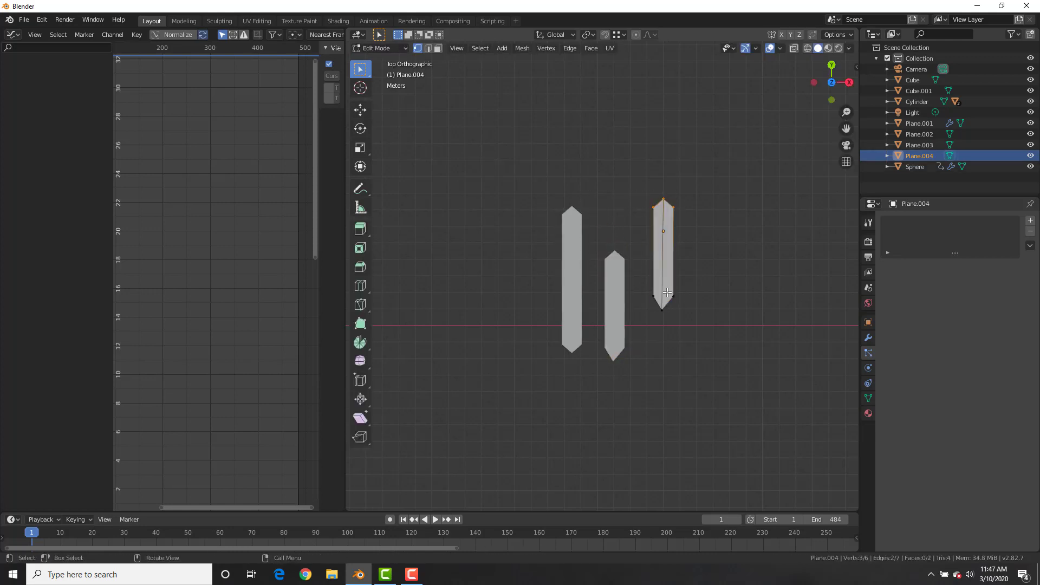
left_click(664, 311)
key("g")
left_click(664, 300)
left_click(663, 200)
key("g")
left_click(663, 208)
key("Tab")
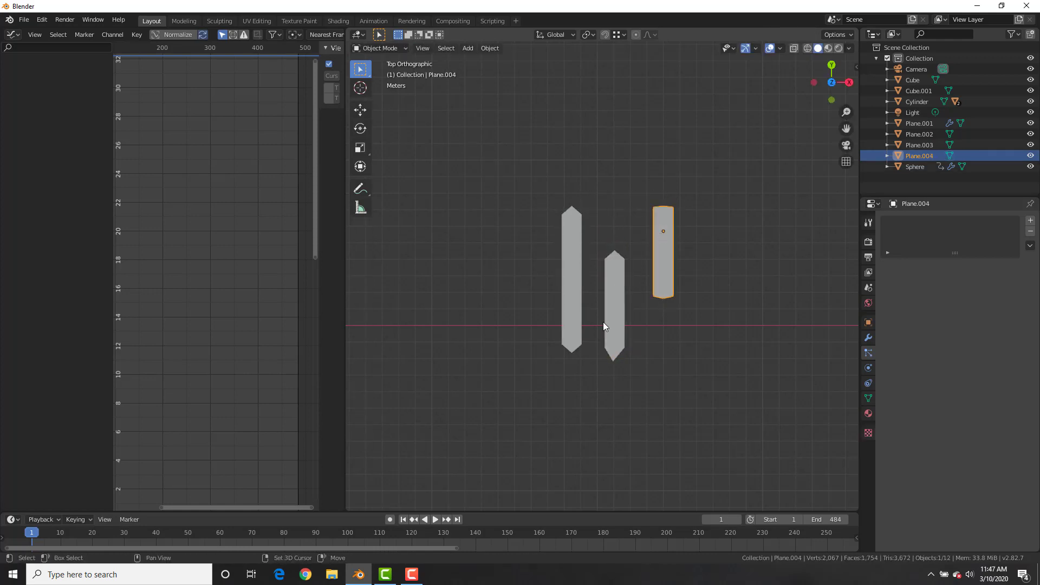
Put all three shreds together into a new collection named carrot.
left_click(610, 320, "shift")
left_click(576, 292, "shift")
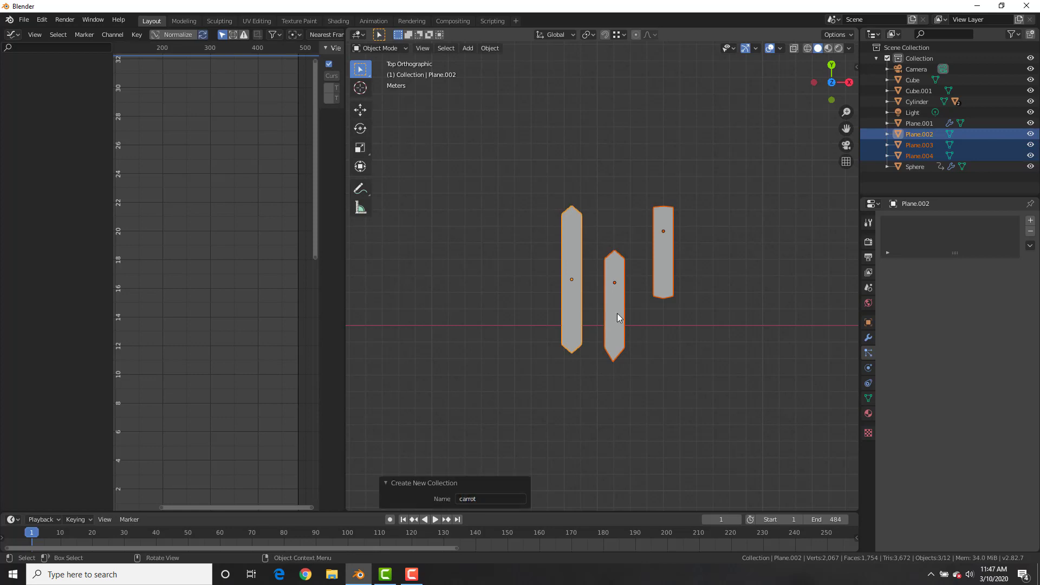
Set the emitter plane's particles to render as Collection, with carrot as the instance collection.
middle_click_drag(618, 314, 654, 242)
scroll(614, 297, "down", 5)
middle_click_drag(615, 297, 650, 277)
left_click(620, 154)
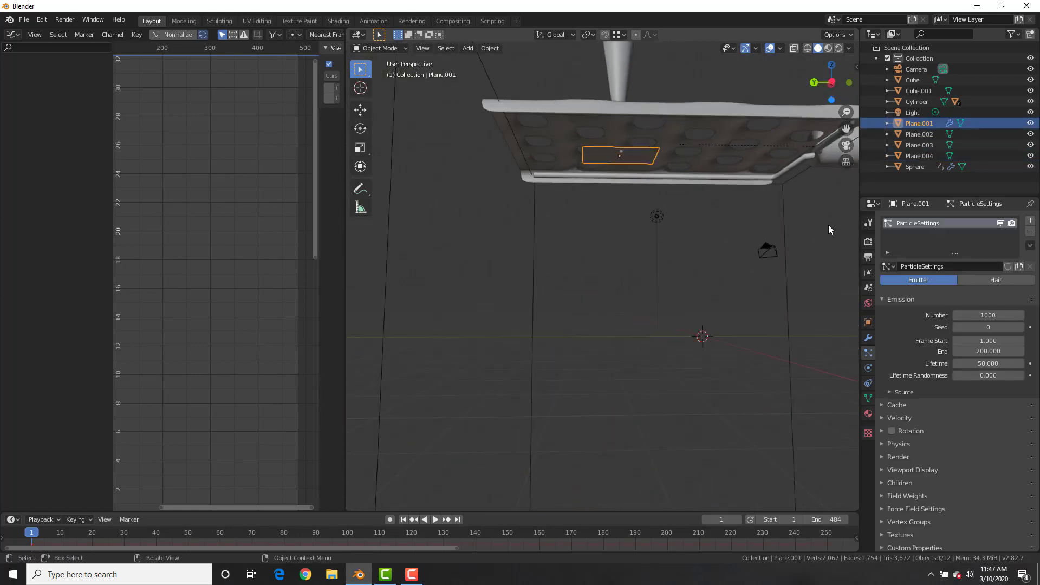
scroll(891, 428, "down", 2)
left_click(895, 453)
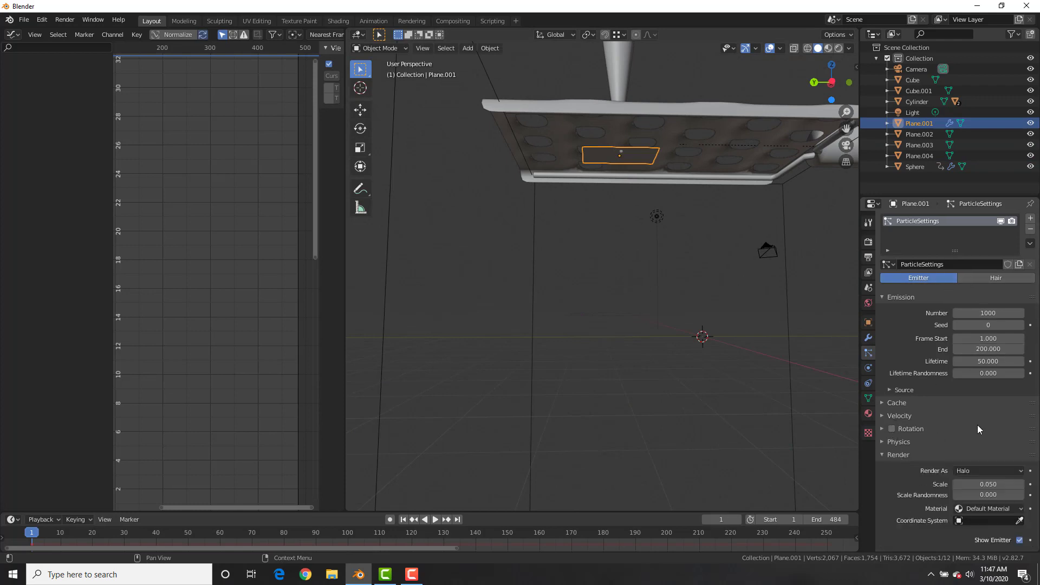
scroll(977, 425, "down", 5)
left_click(983, 378)
left_click(989, 450)
left_click(977, 458)
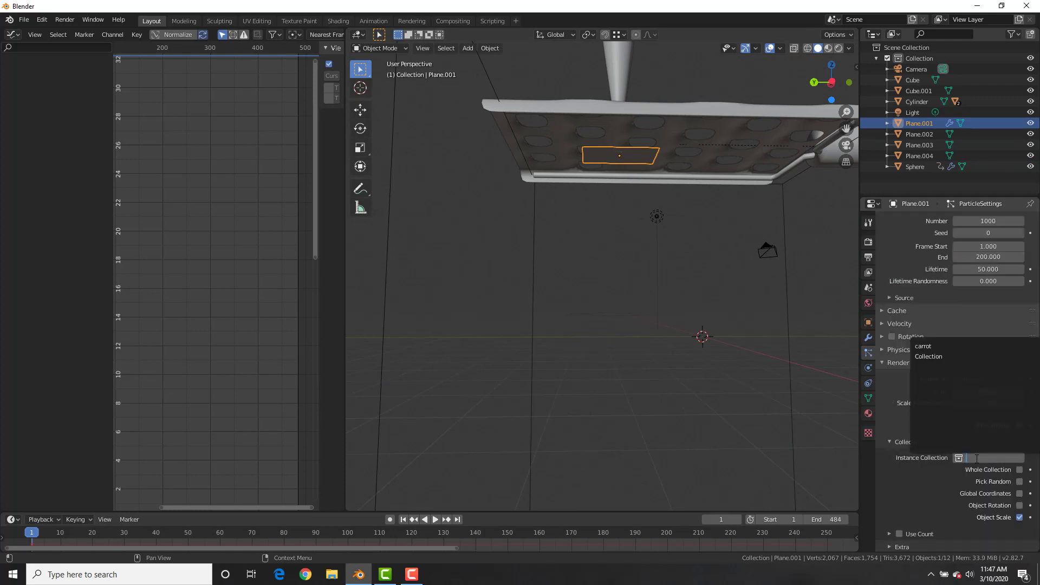
left_click(936, 346)
Run the particle emission to frame 44, then select the three shreds and apply their object transforms.
key("space")
middle_click_drag(697, 222, 689, 230)
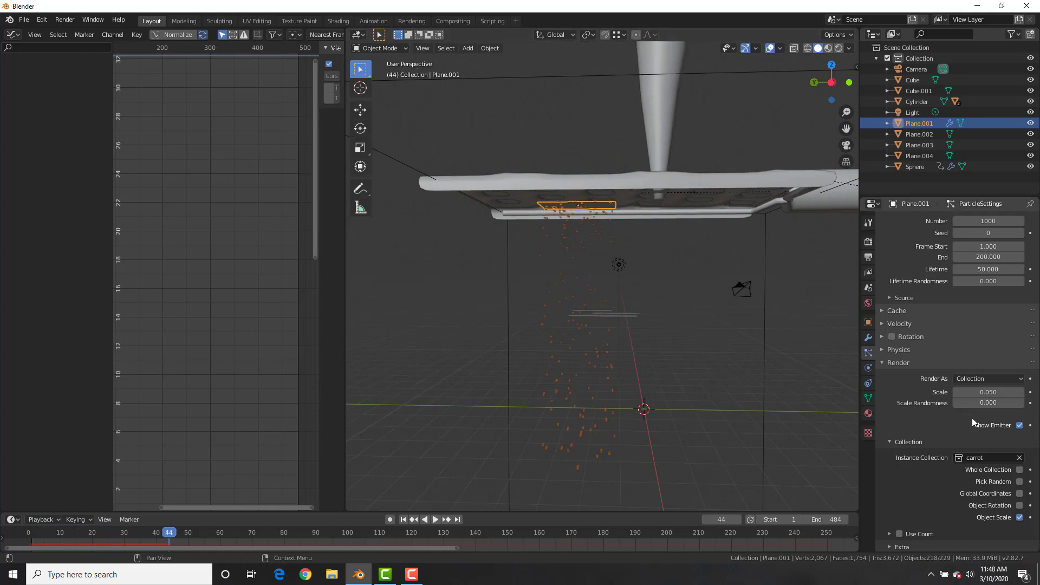
left_click(631, 313)
left_click(629, 317, "shift")
left_click(606, 313, "shift")
middle_click_drag(606, 313, 571, 193)
left_click(630, 308)
key("ctrl+a")
left_click(678, 324)
Set the emitter plane's particle render scale to 0.210 and inspect the falling shreds.
left_click(571, 190)
scroll(960, 383, "down", 2)
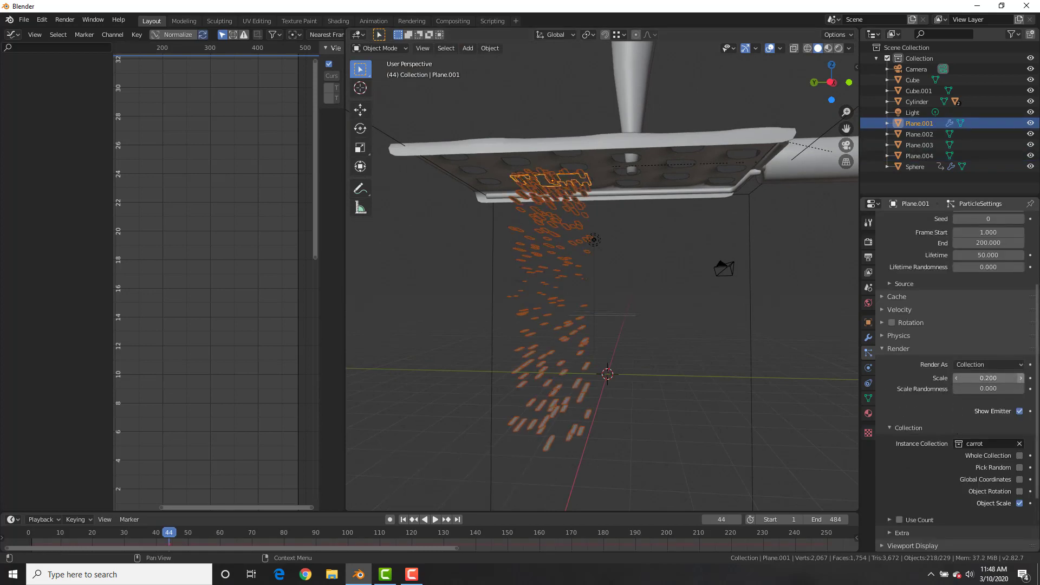
left_click_drag(988, 377, 994, 378)
middle_click_drag(739, 332, 671, 315)
scroll(921, 401, "down", 3)
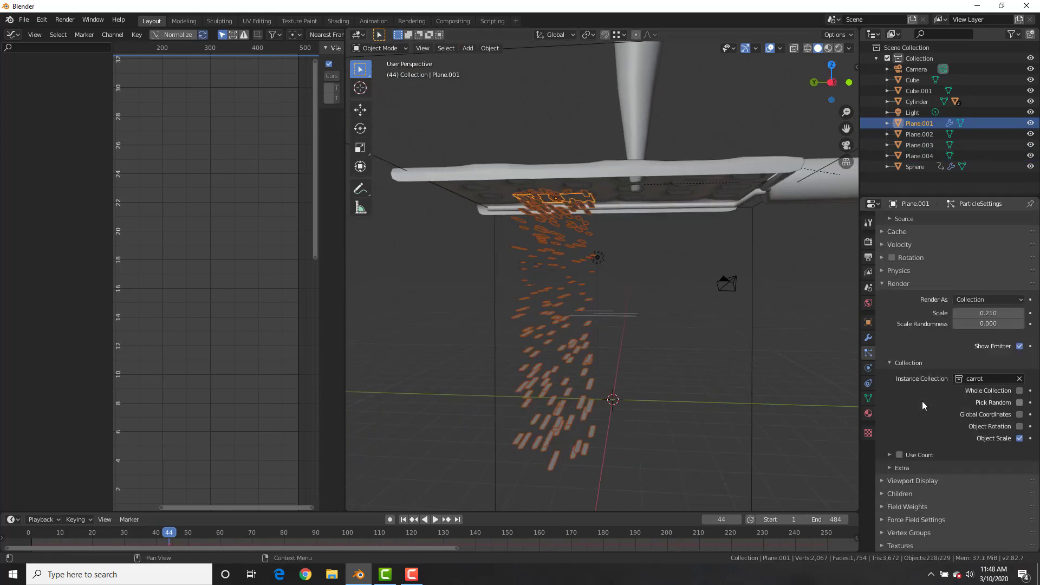
Enable particle rotation with Randomize 0.224, Phase 0.657 and Randomize Phase 0.985, and preview the falling shreds.
scroll(922, 401, "up", 5)
scroll(960, 300, "down", 3)
left_click(889, 301)
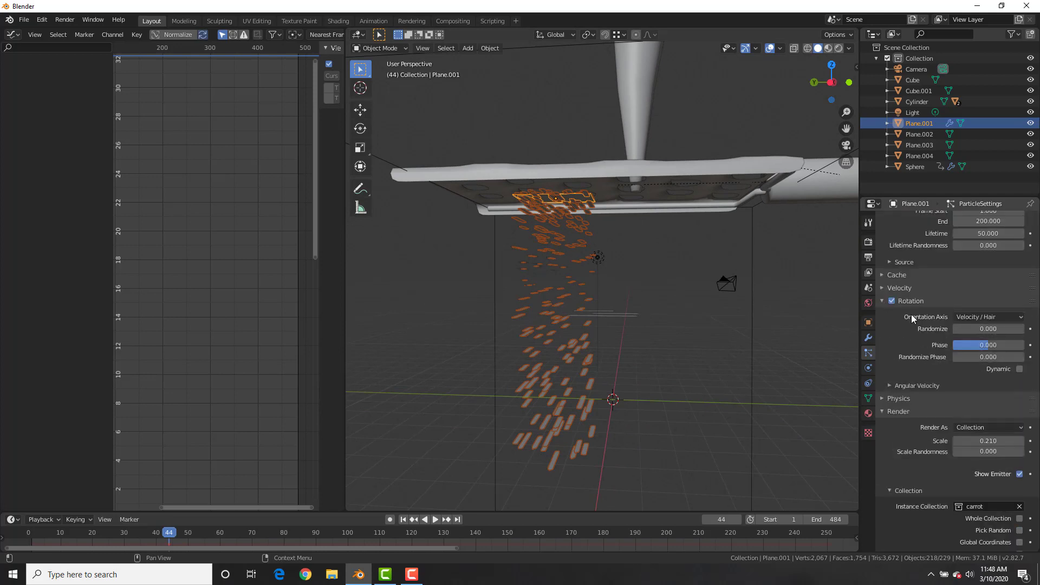
left_click(985, 345)
left_click_drag(988, 357, 986, 329)
key("space")
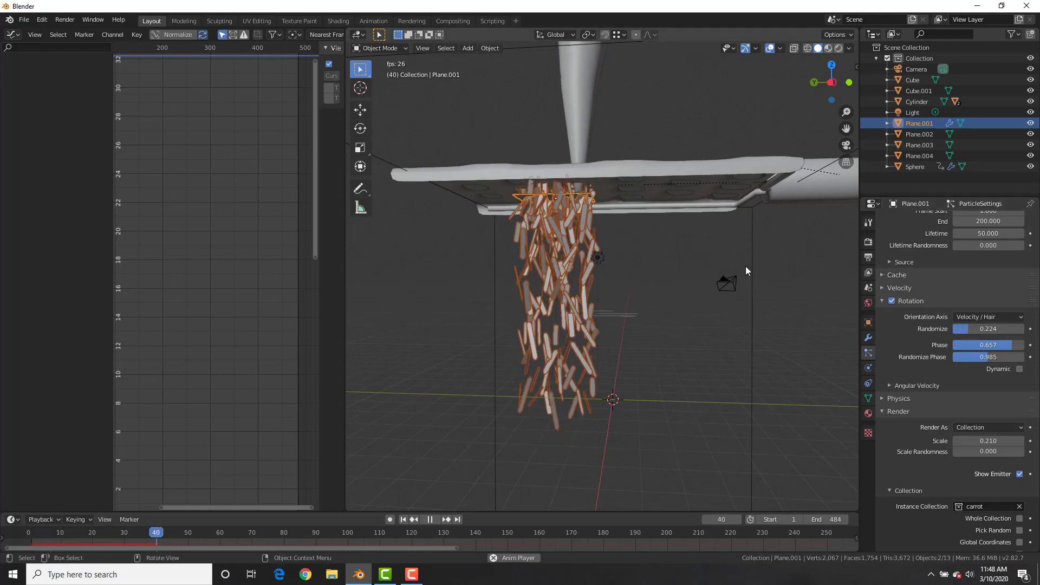
Set the emitter plane's particle render scale to 0.180.
left_click_drag(970, 440, 958, 441)
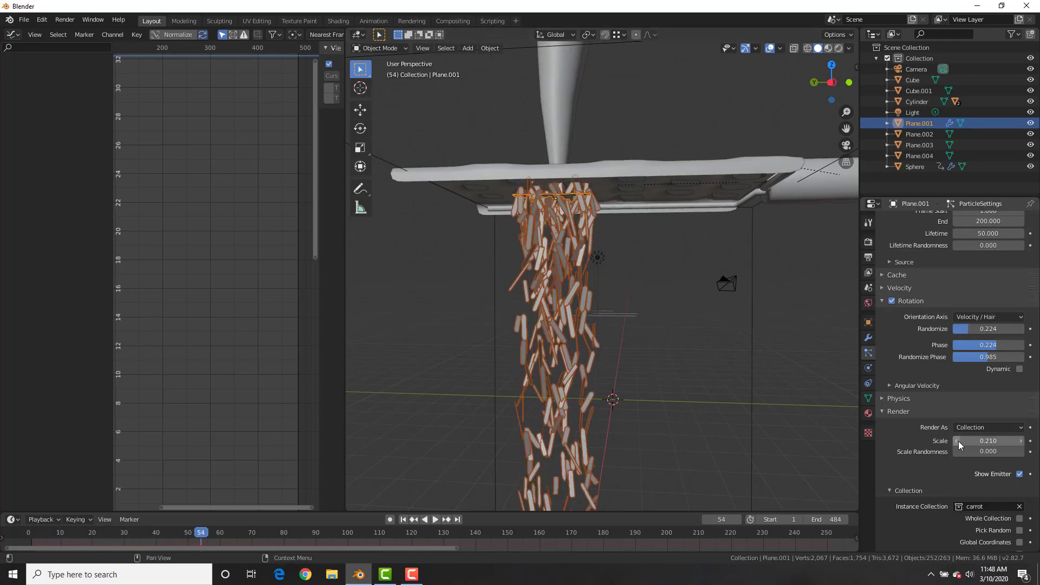
Add a floor plane, enlarge it about 18.4 times and lower it well beneath the grater.
middle_click_drag(696, 315, 628, 297)
scroll(641, 314, "down", 3)
scroll(628, 297, "down", 5)
key("shift+a")
mouse_move(628, 300)
left_click(678, 301)
key("g")
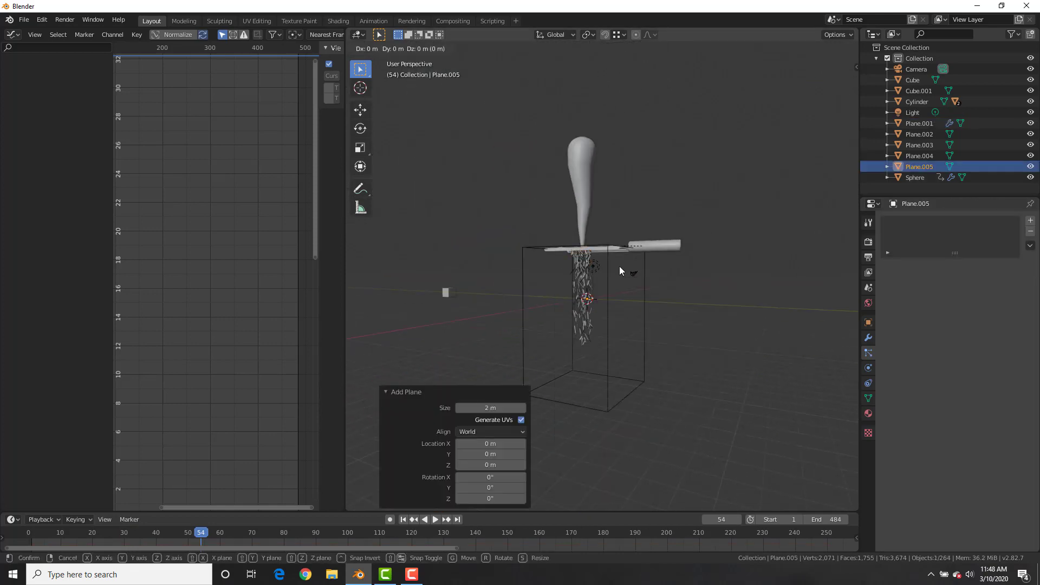
key("z")
left_click(613, 364)
key("s")
left_click(843, 448)
key("g")
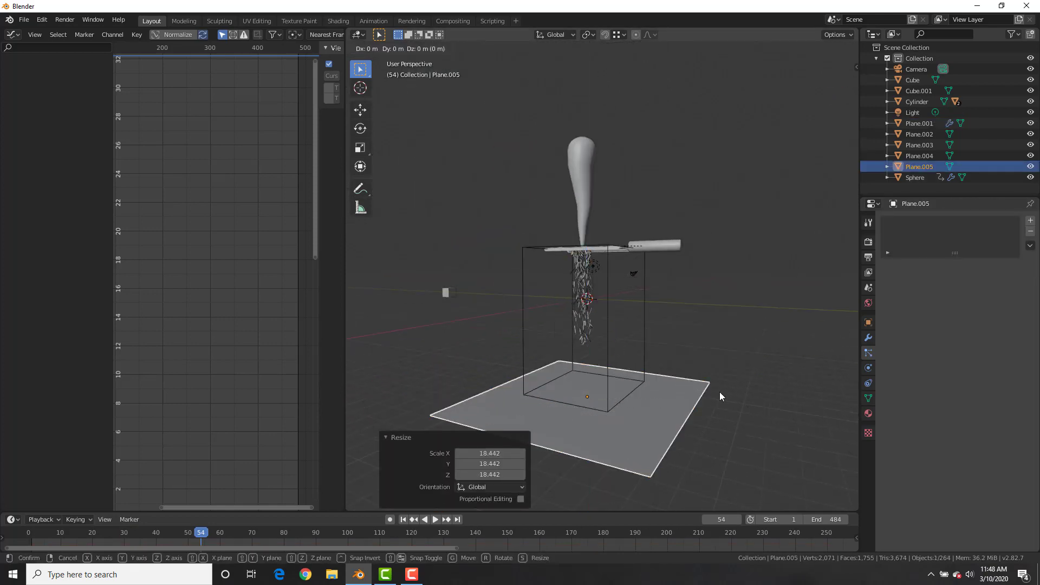
key("z")
left_click(714, 379)
Give one carrot shred an active rigid body and copy the rigid body settings to the other two shreds.
middle_click_drag(684, 261, 624, 316)
left_click(638, 295)
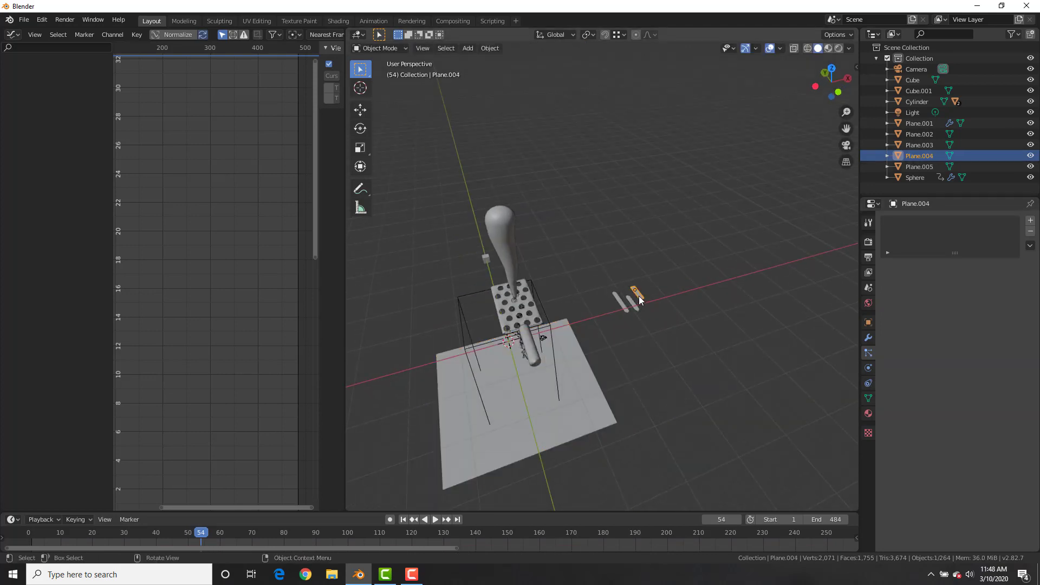
scroll(639, 296, "up", 3)
left_click(868, 368)
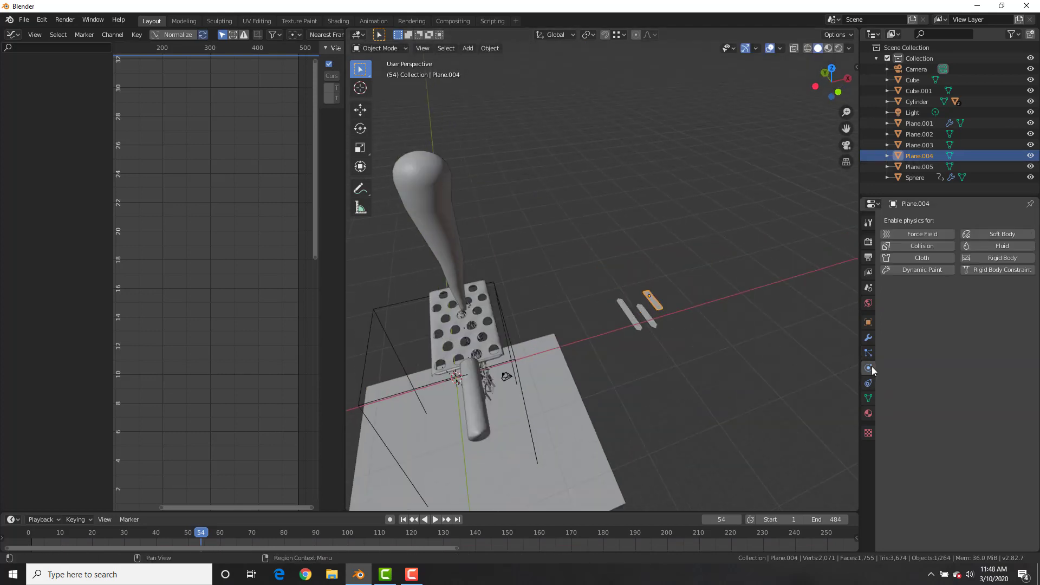
left_click(998, 259)
left_click(629, 313, "shift")
left_click(645, 320, "shift")
left_click(658, 298, "shift")
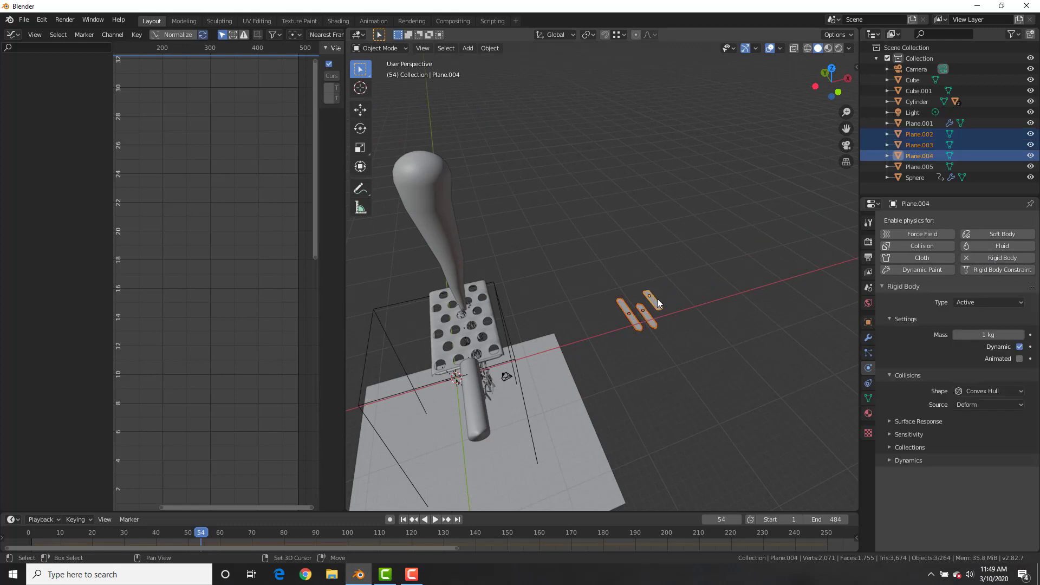
left_click(489, 47)
mouse_move(520, 301)
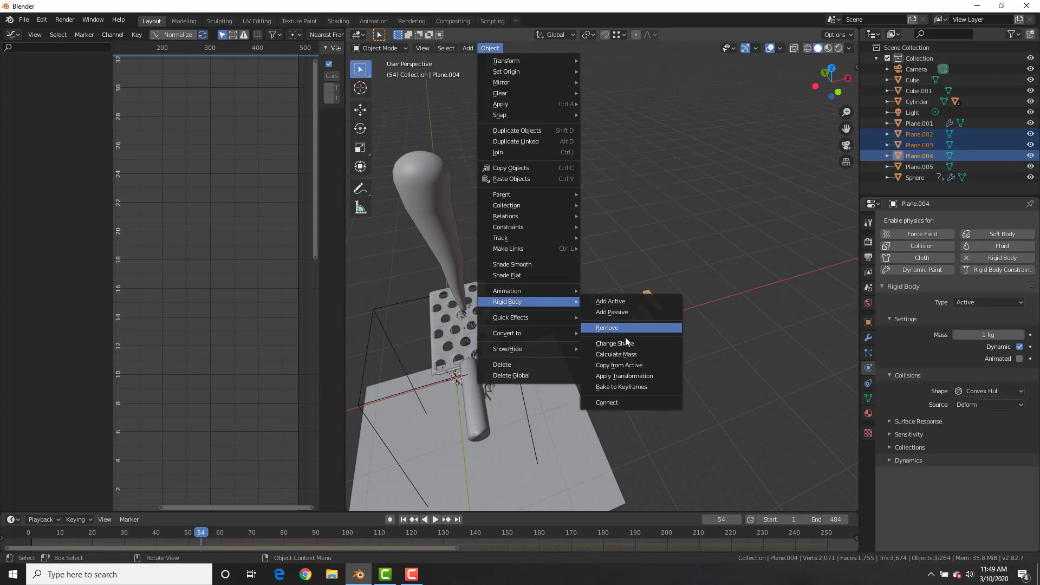
left_click(623, 363)
Add Collision physics to the floor plane with Stickiness 10, particle Damping 1 and Friction 1, and preview the falling shreds.
middle_click_drag(540, 373, 658, 394)
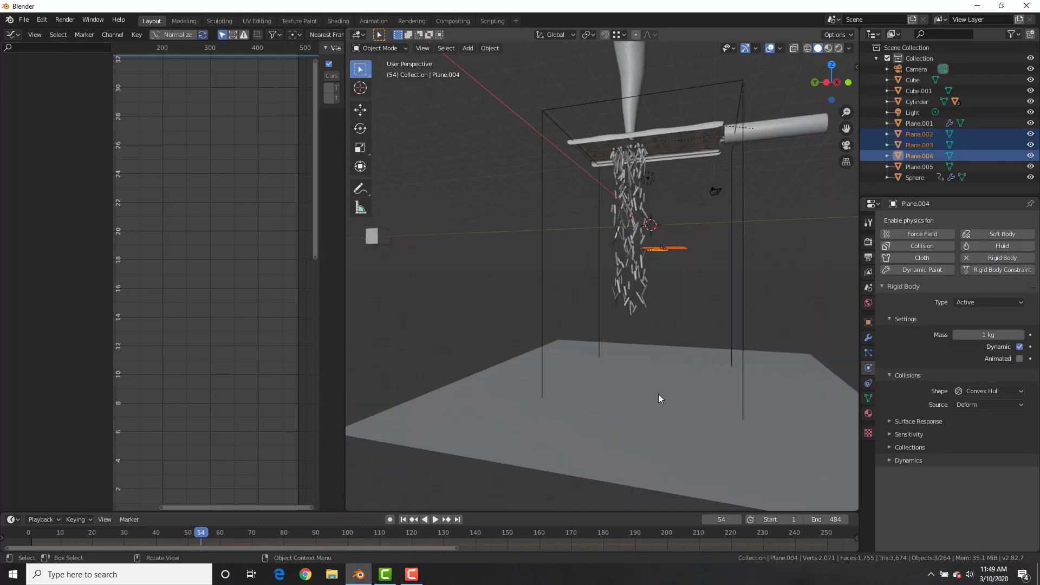
left_click(658, 394)
left_click(906, 247)
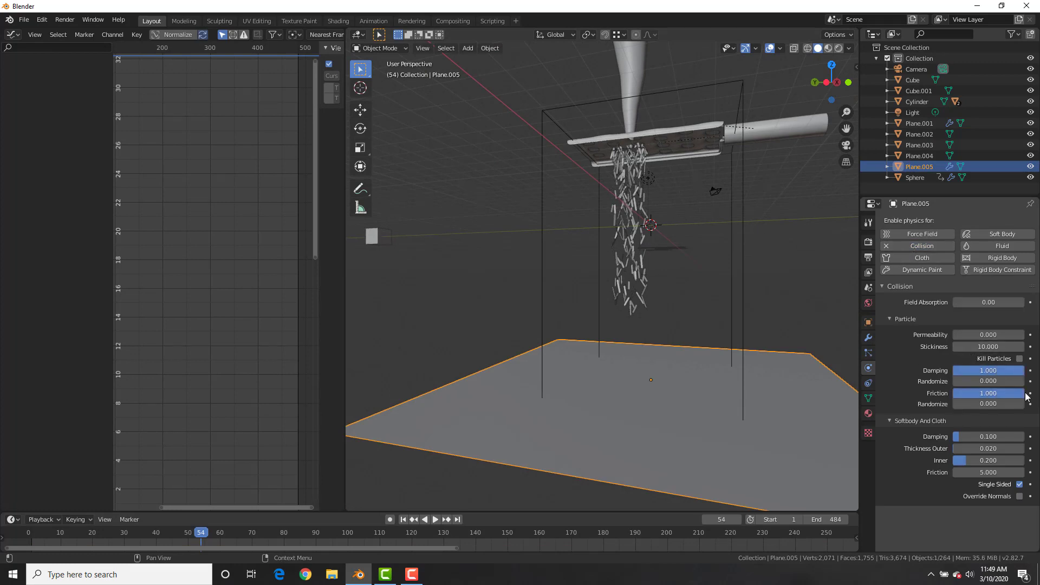
middle_click_drag(588, 280, 593, 287)
key("shift+Left")
key("space")
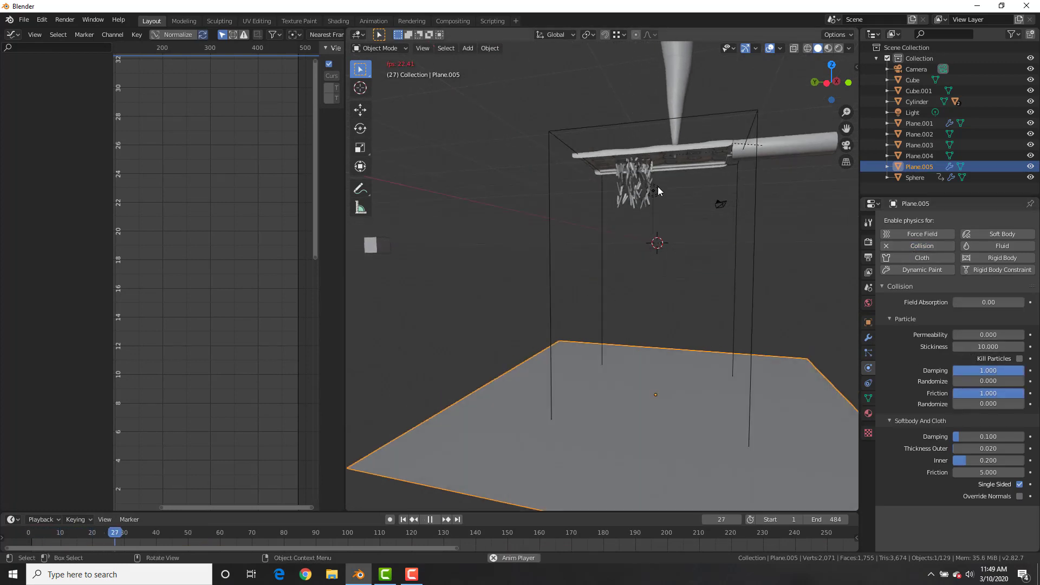
key("space")
Set the emitter plane's particle Number to 500, Frame Start to 30 and Lifetime to 510.4.
left_click(636, 164)
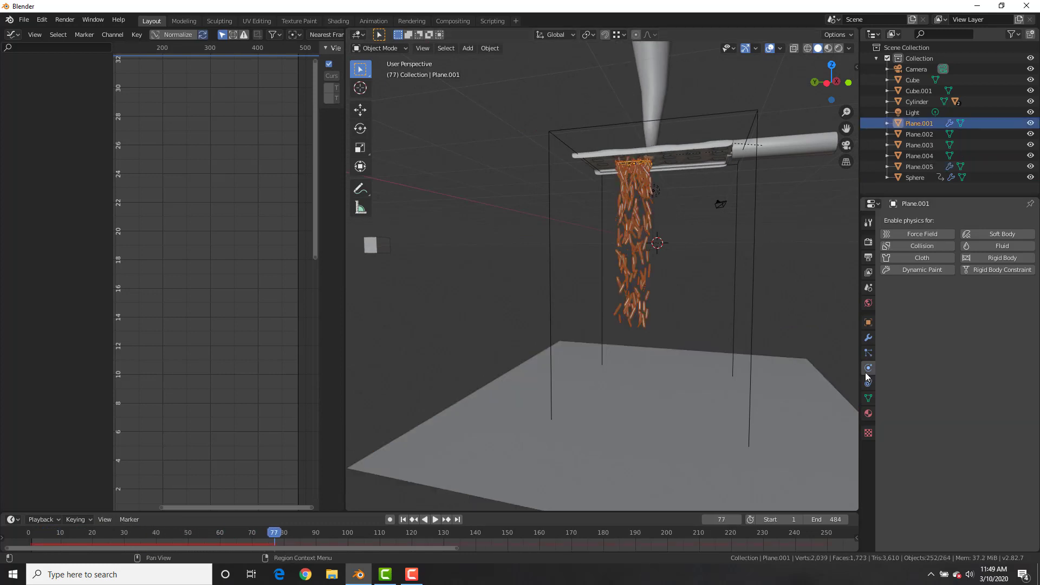
left_click(868, 354)
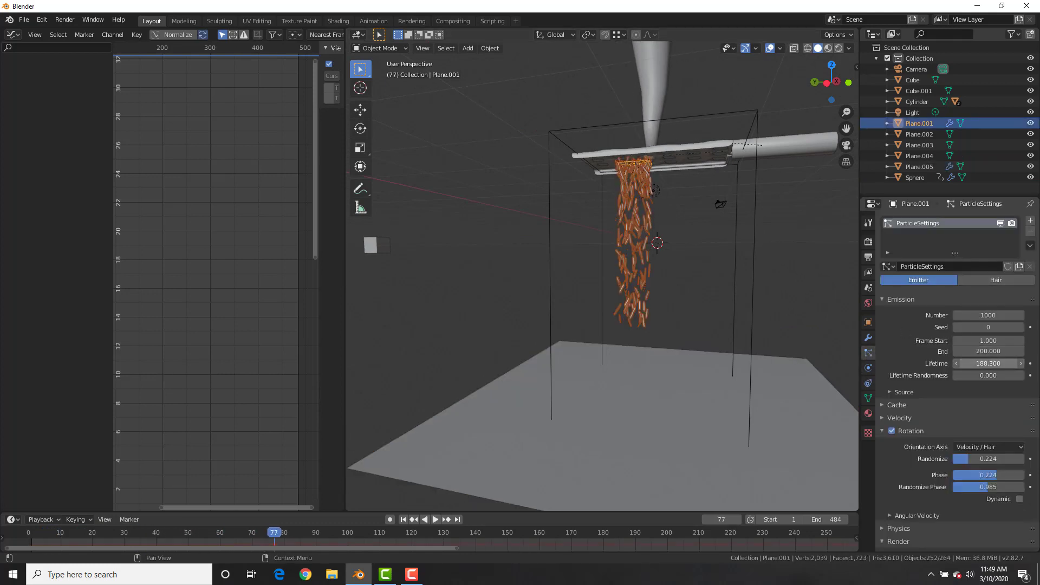
left_click_drag(988, 363, 1002, 363)
middle_click_drag(701, 244, 505, 271)
left_click_drag(271, 531, 32, 528)
key("space")
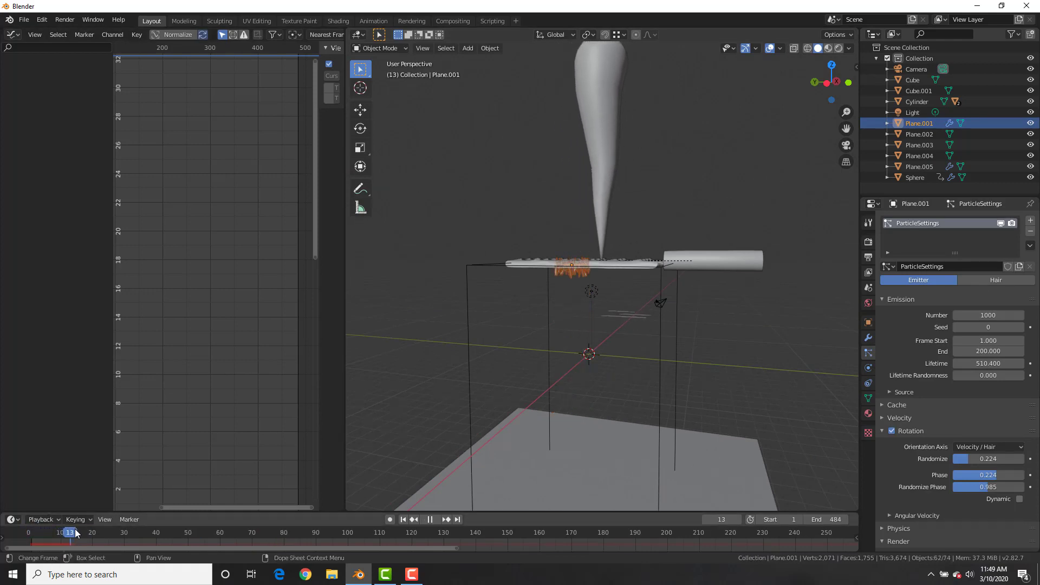
key("space")
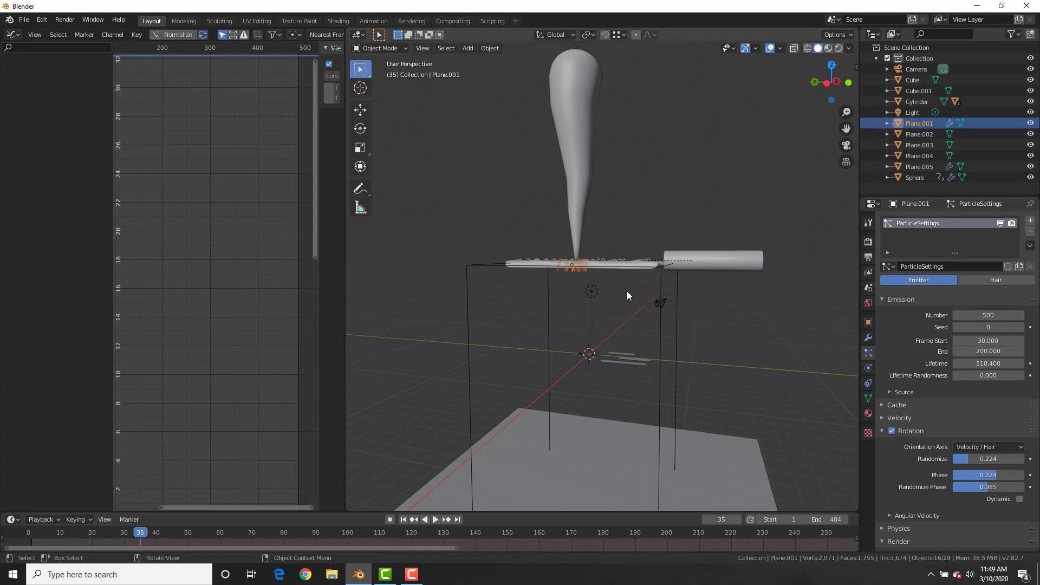
Shift the emitter plane along the Y axis beneath the grater and replay the animation from frame 1.
middle_click_drag(626, 291, 626, 319)
key("g")
key("y")
left_click(646, 357)
middle_click_drag(646, 356, 651, 268)
key("shift+Left")
key("space")
key("space")
key("shift+Left")
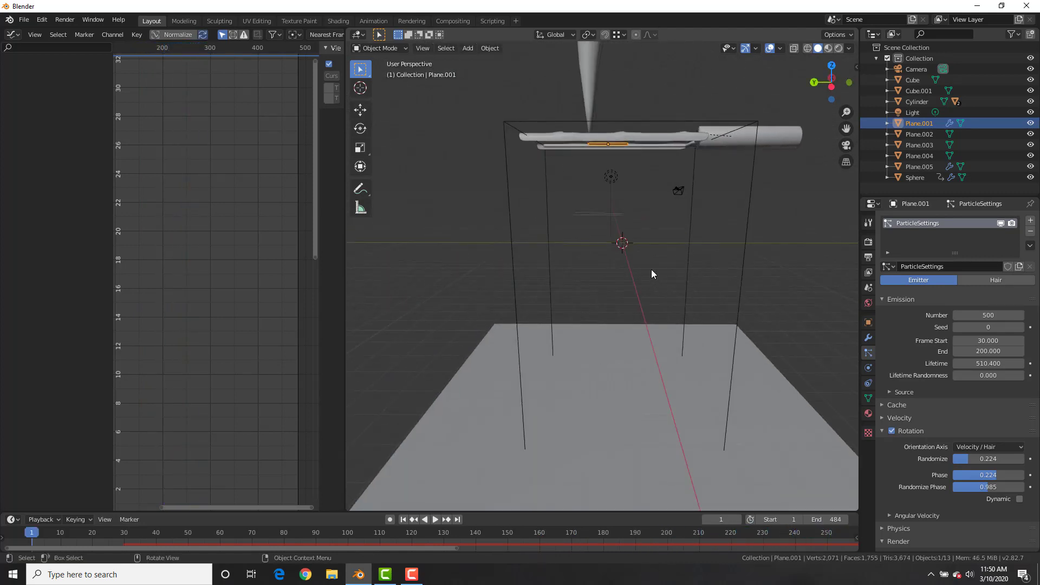
Scale the emitter plane's face down to a small square and move it over a single grater hole.
key("ctrl+KP_7")
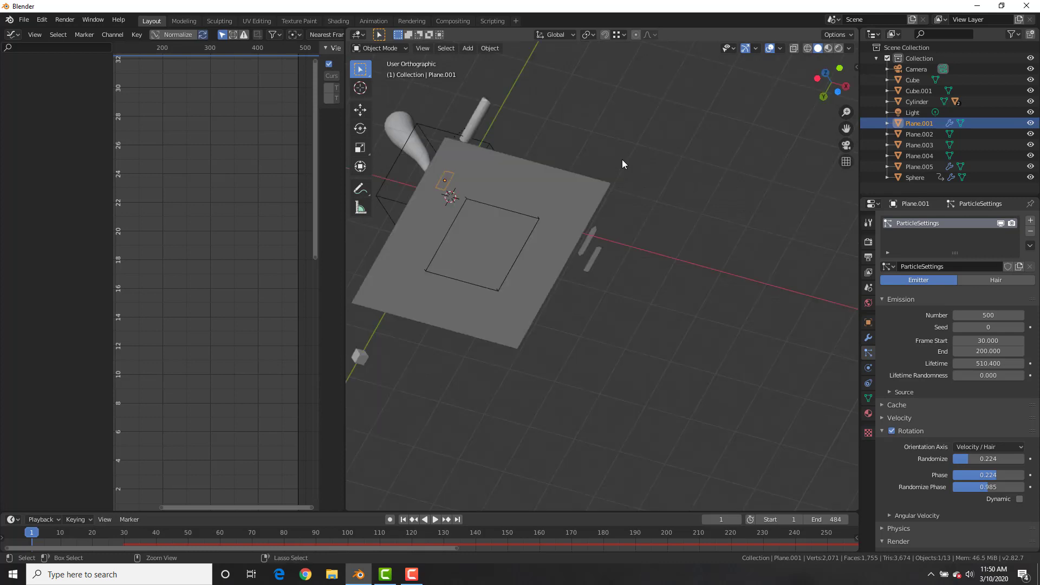
key("KP_Decimal")
scroll(622, 162, "down", 4)
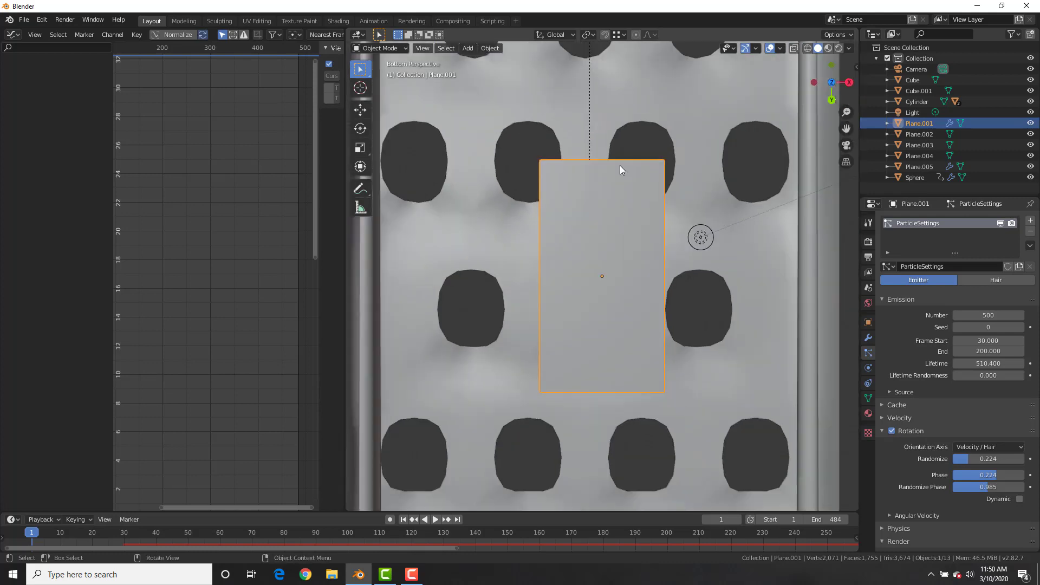
key("Tab")
key("s")
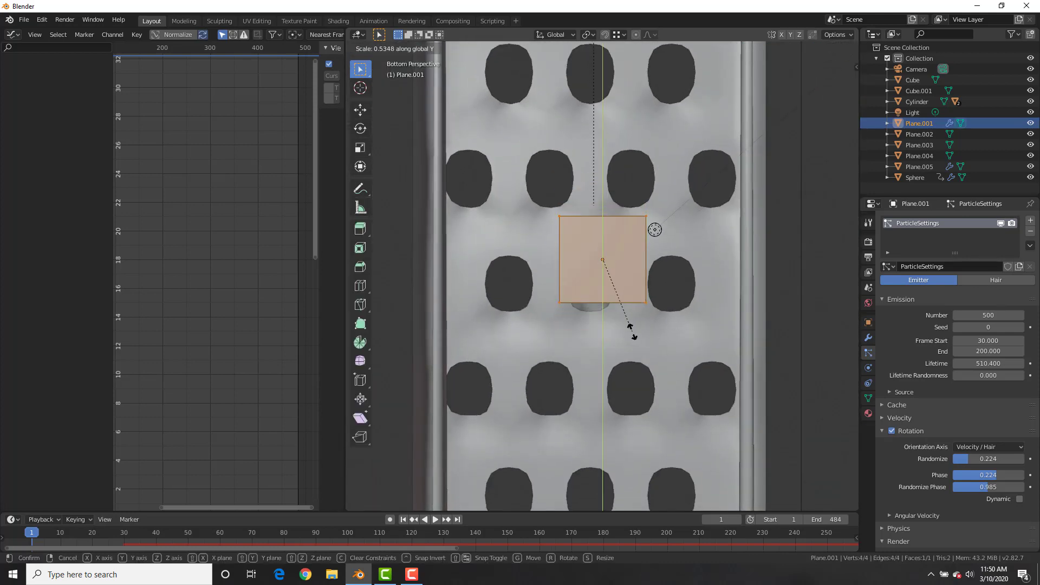
left_click(669, 319)
key("g")
left_click(643, 328)
Duplicate the small emitter face three times, placing the copies over neighbouring grater holes.
key("shift+d")
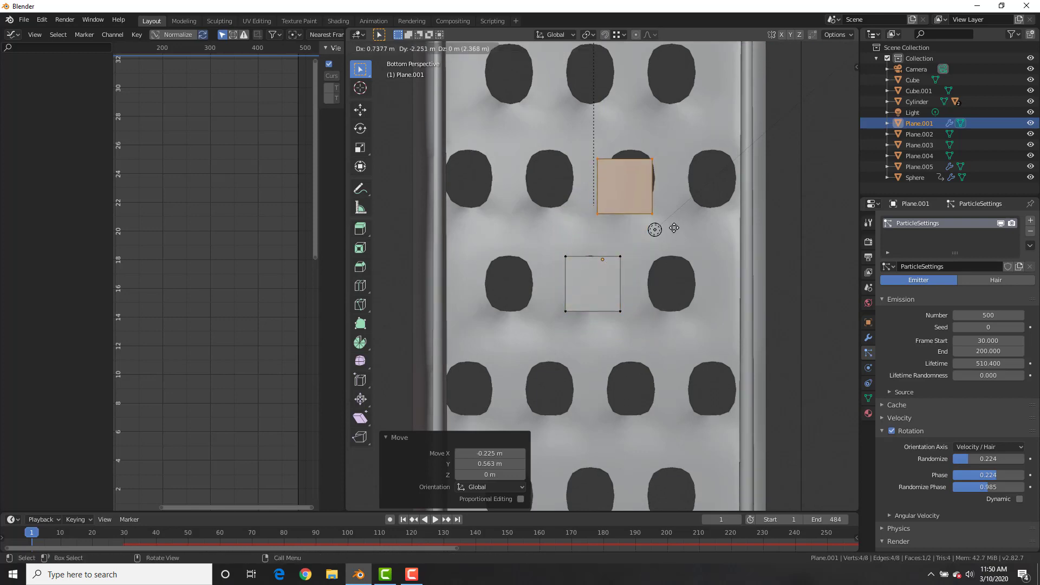
left_click(678, 224)
key("shift+d")
left_click(598, 222)
key("shift+d")
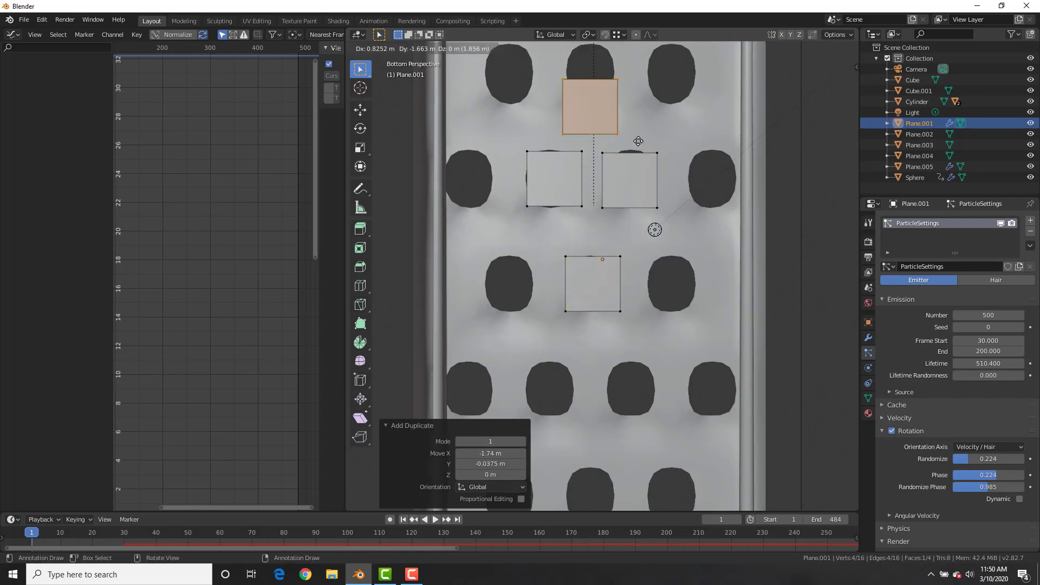
key("Tab")
Raise the emitter faces 0.163 m along Z against the grater and turn off Show Emitter.
middle_click_drag(634, 155, 726, 285)
key("g")
key("z")
left_click(727, 278)
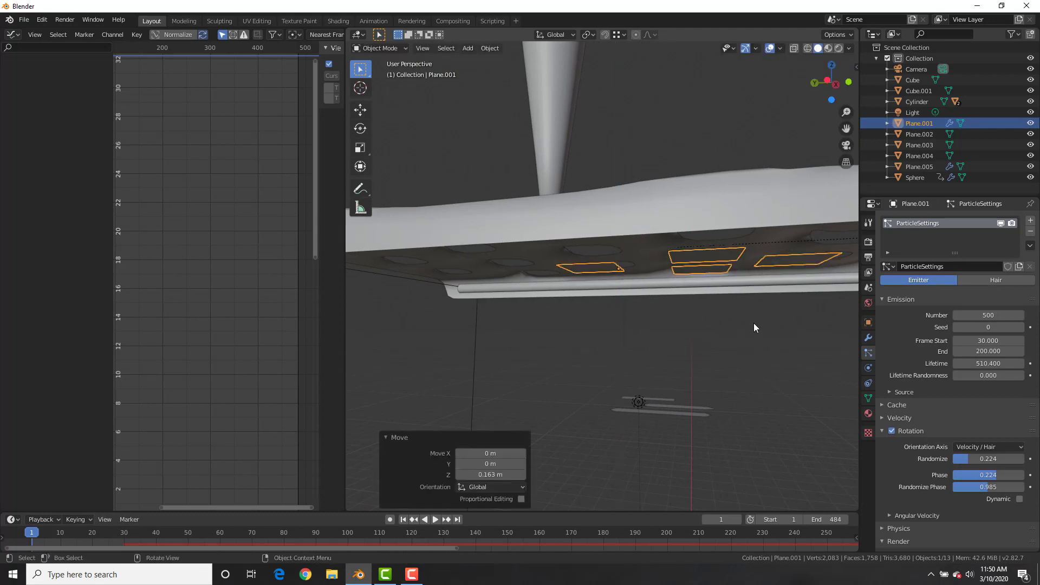
scroll(967, 428, "down", 8)
left_click(1019, 431)
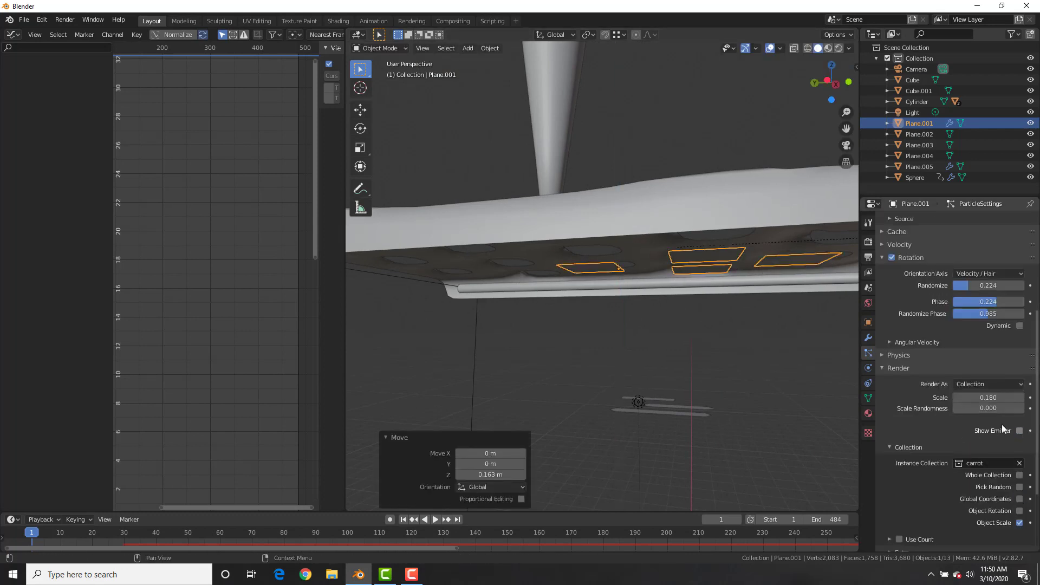
Play the animation and examine how the shreds fall and pile up on the floor plane.
scroll(623, 252, "down", 10)
middle_click_drag(622, 252, 694, 301)
key("space")
left_click(759, 280)
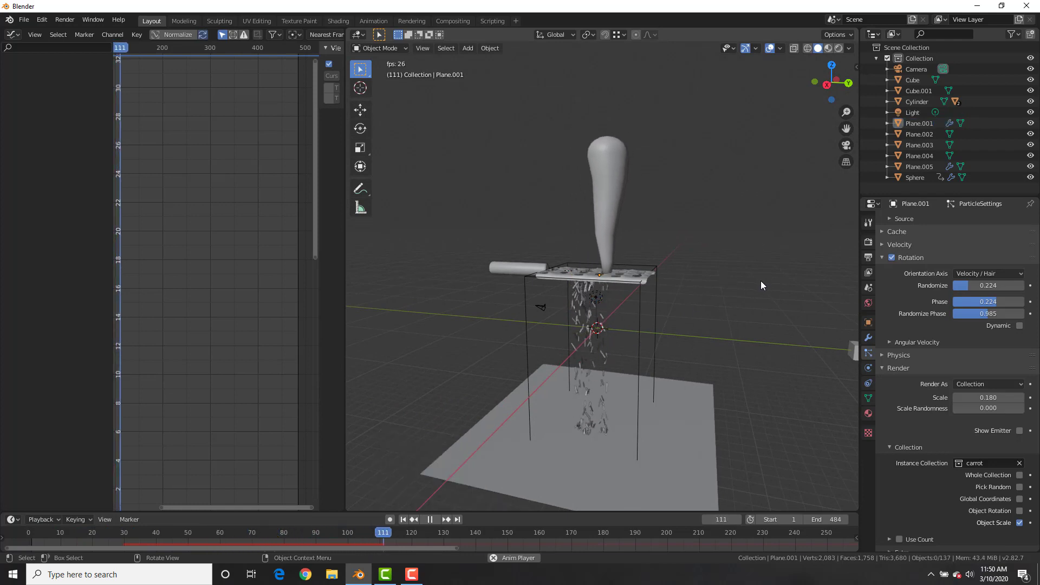
middle_click_drag(761, 280, 600, 265)
scroll(600, 265, "down", 4)
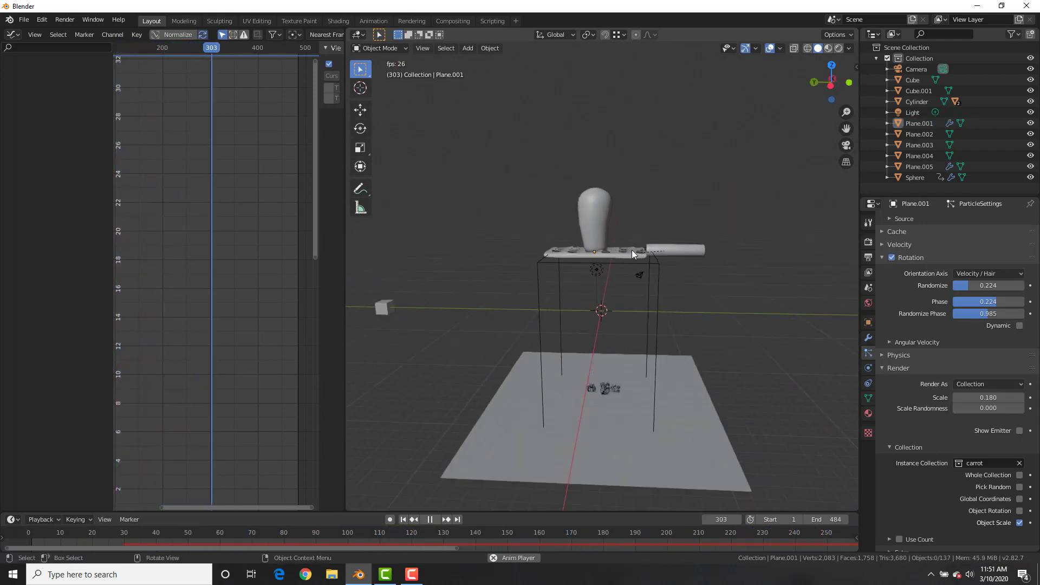
key("space")
scroll(617, 265, "up", 3)
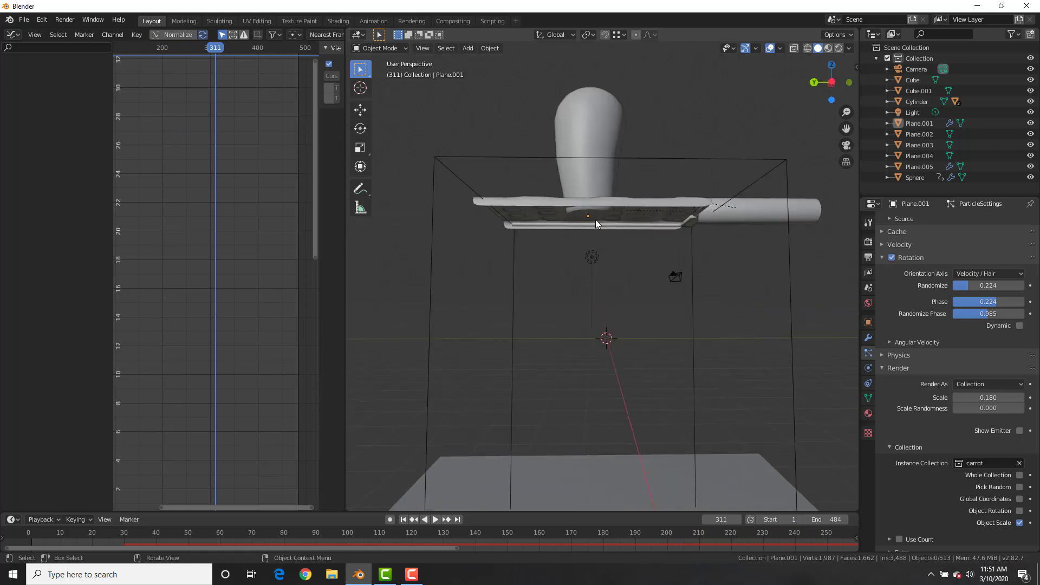
Set the emitter's particle End frame to 400 and replay the grating animation from the start.
left_click(589, 221)
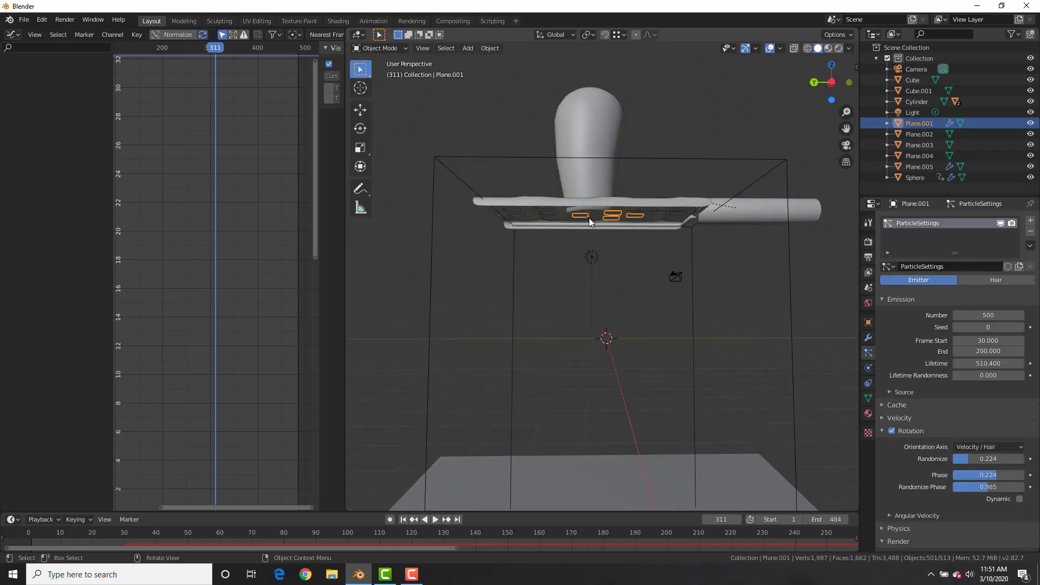
left_click(977, 352)
type("400")
key("Return")
key("shift+Left")
key("space")
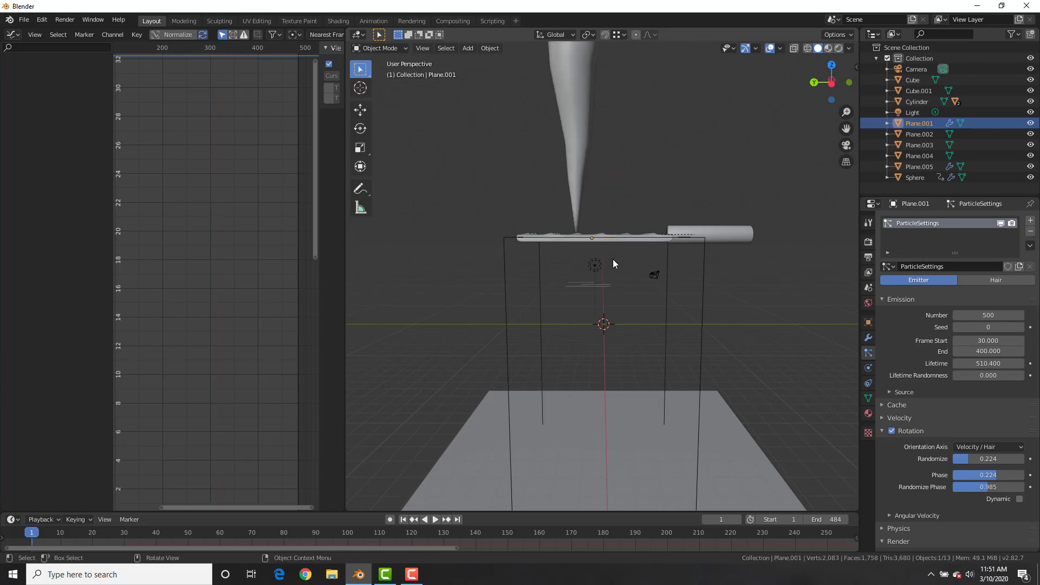
middle_click_drag(647, 229, 693, 223)
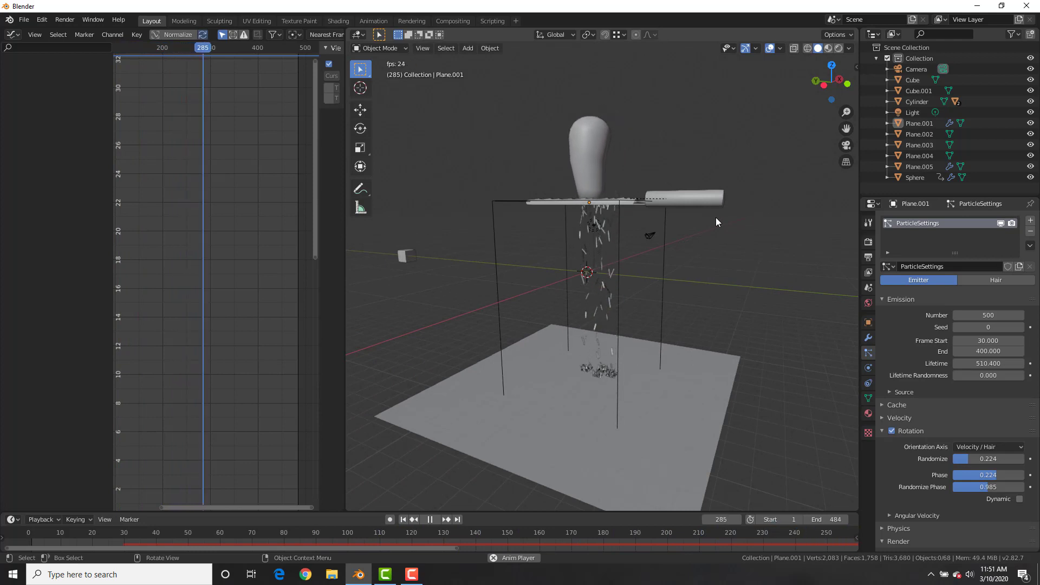
key("space")
Add a UV sphere and open its mesh for editing in a front wireframe view.
middle_click_drag(763, 244, 739, 307)
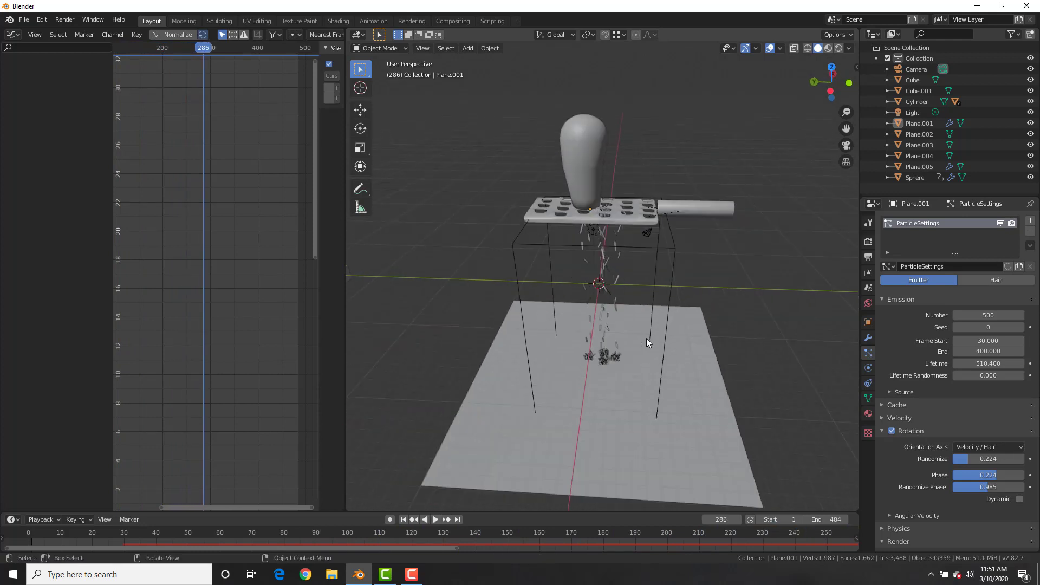
key("shift+a")
mouse_move(645, 331)
left_click(699, 362)
key("KP_1")
key("KP_Decimal")
key("Tab")
key("shift+z")
scroll(627, 279, "down", 3)
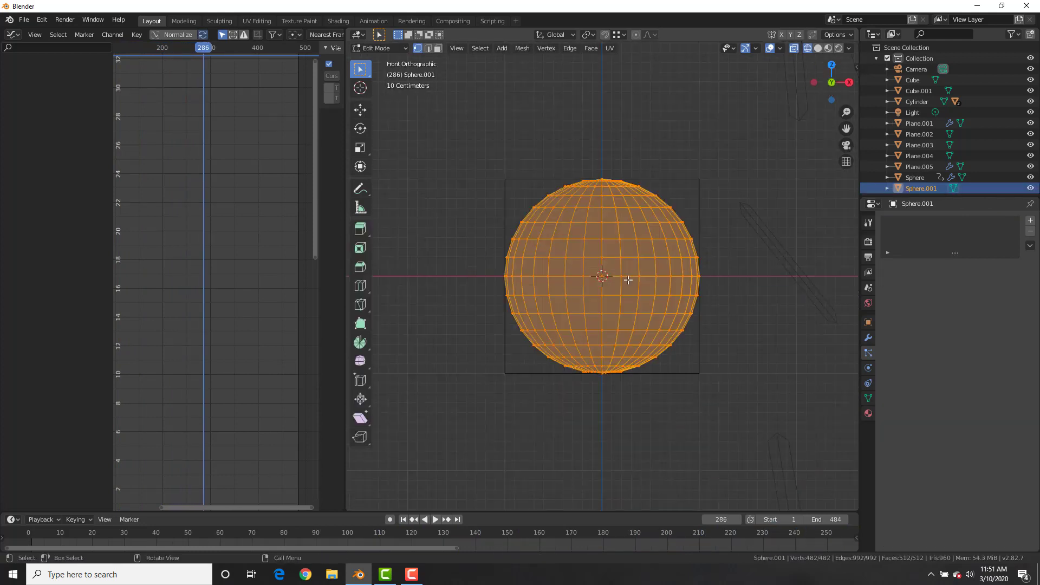
Delete the sphere's upper half to leave an open bowl, and return to Object Mode with solid shading.
left_click_drag(764, 112, 441, 290)
key("x")
left_click(690, 244)
scroll(672, 246, "down", 2)
middle_click_drag(672, 246, 733, 290)
key("Tab")
key("z")
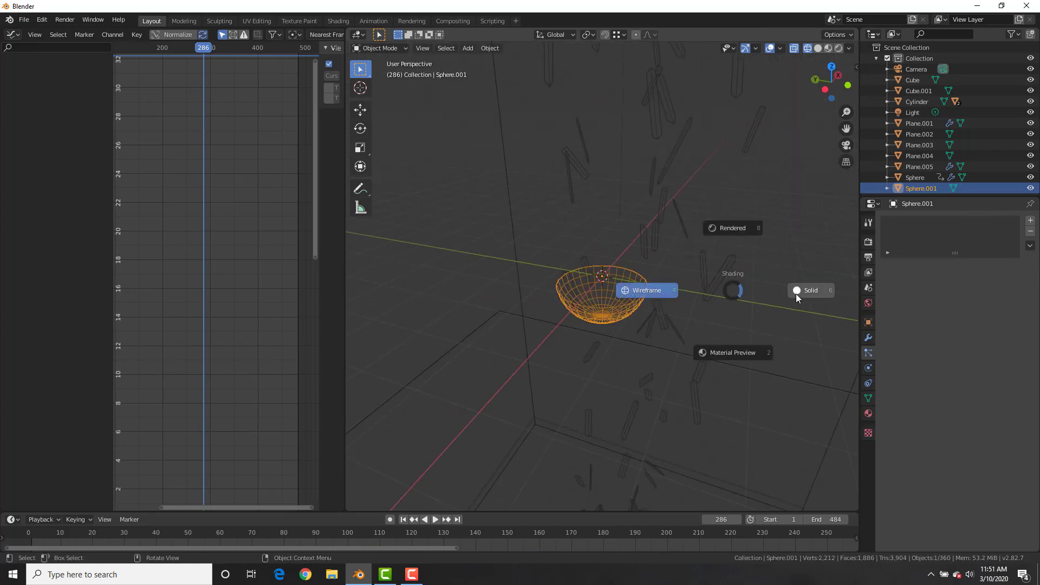
left_click(796, 295)
Add a Solidify modifier to the bowl with a thickness of 0.09 m.
left_click(868, 337)
left_click(921, 220)
left_click(823, 388)
left_click_drag(920, 280, 948, 280)
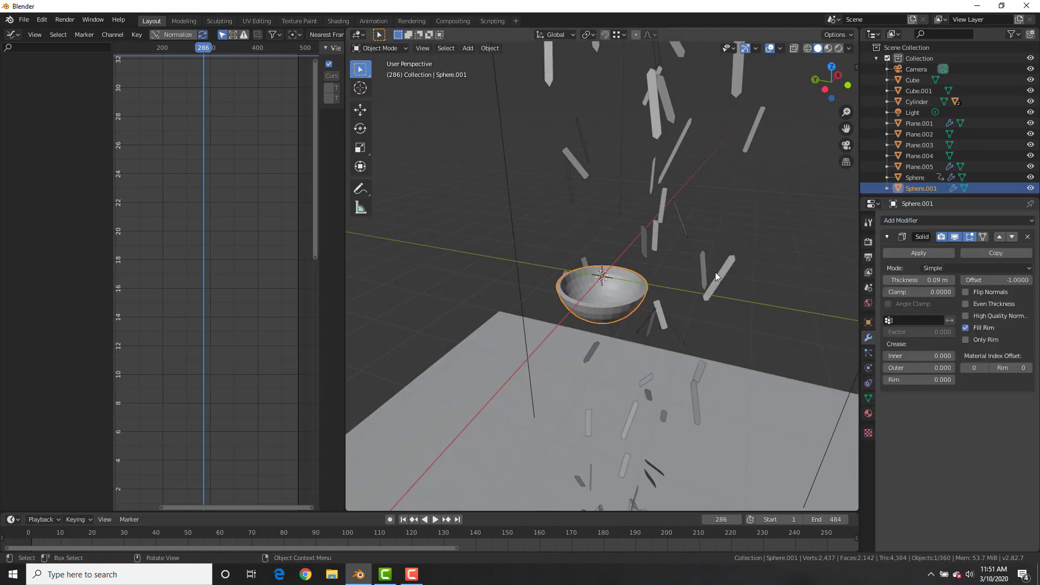
Enlarge the bowl, apply its object transform and lower it onto the floor plane under the falling shreds.
scroll(699, 276, "down", 2)
key("s")
left_click(684, 317)
key("ctrl+a")
left_click(677, 245)
key("g")
key("z")
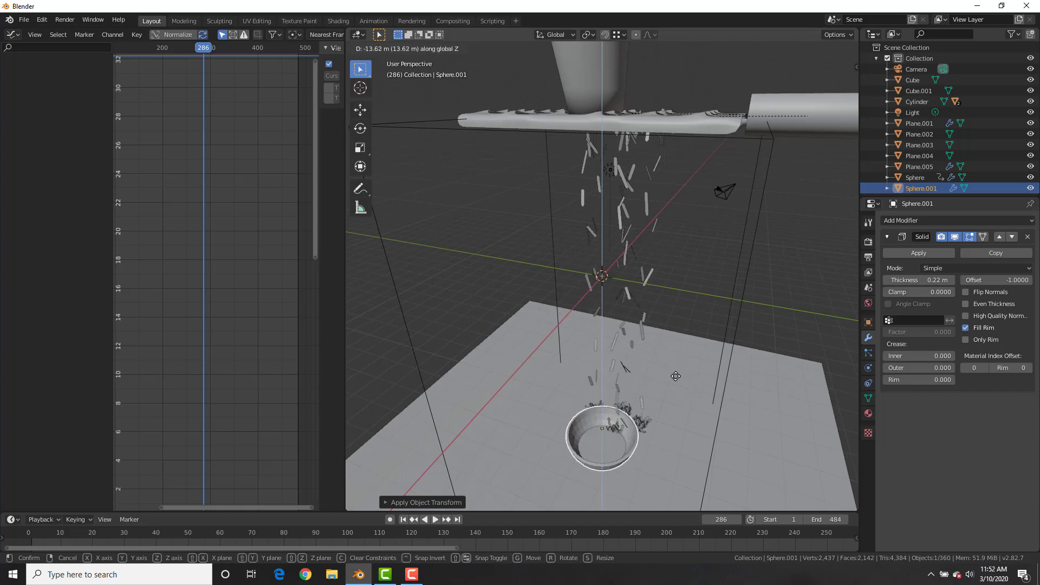
left_click(662, 380)
scroll(660, 374, "up", 4)
middle_click_drag(658, 360, 706, 291)
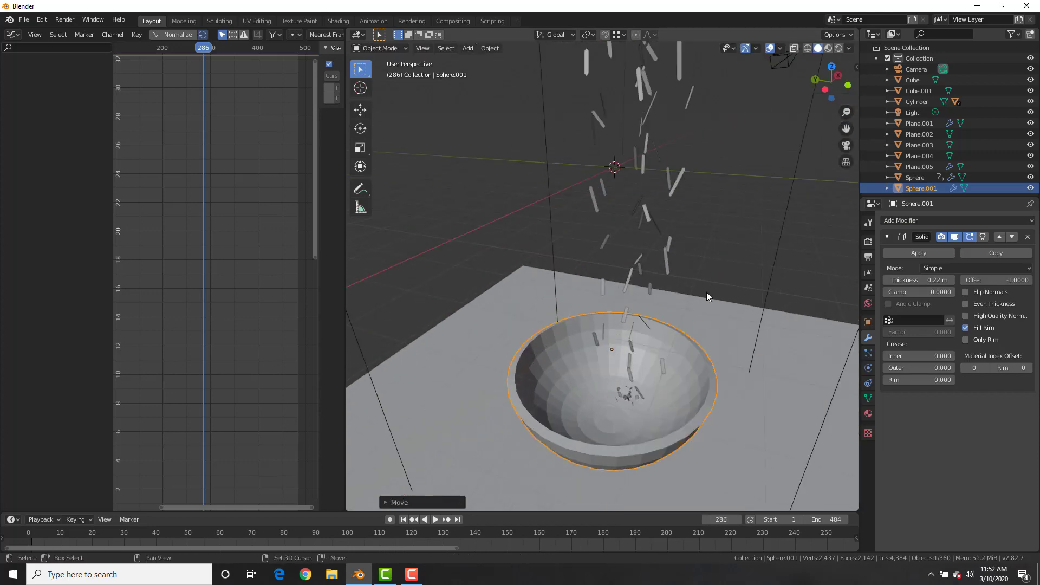
Add another UV sphere and open its mesh for editing in a front wireframe view.
key("shift+a")
left_click(755, 317)
key("Tab")
key("KP_1")
key("KP_Decimal")
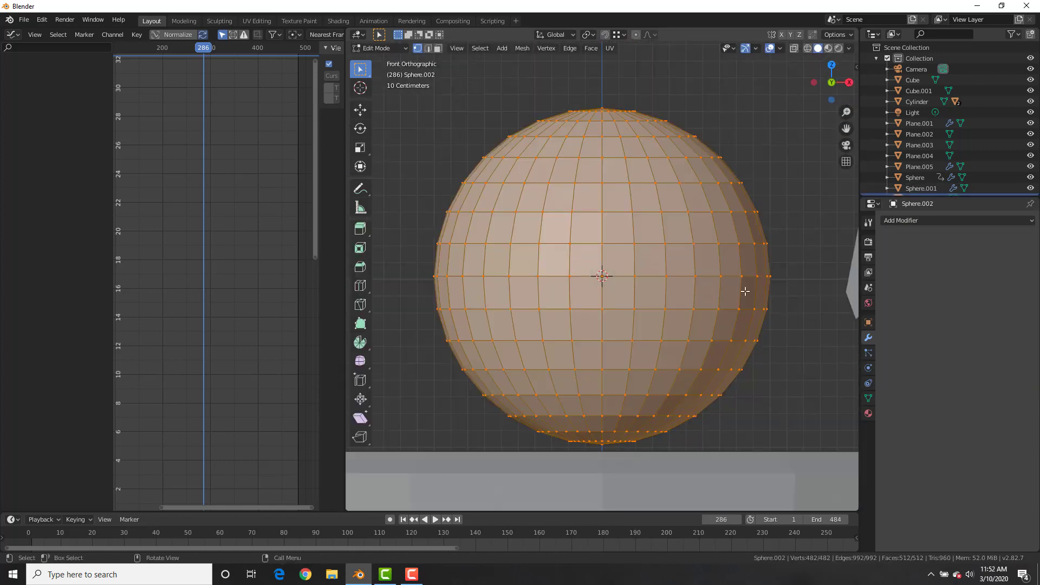
scroll(743, 276, "down", 4)
key("shift+z")
Delete the new sphere's lower half to leave a dome, and return to Object Mode with solid shading.
key("alt+a")
left_click_drag(742, 248, 496, 385)
key("x")
left_click(649, 274)
key("Tab")
middle_click_drag(651, 271, 668, 221)
key("z")
scroll(703, 208, "down", 8)
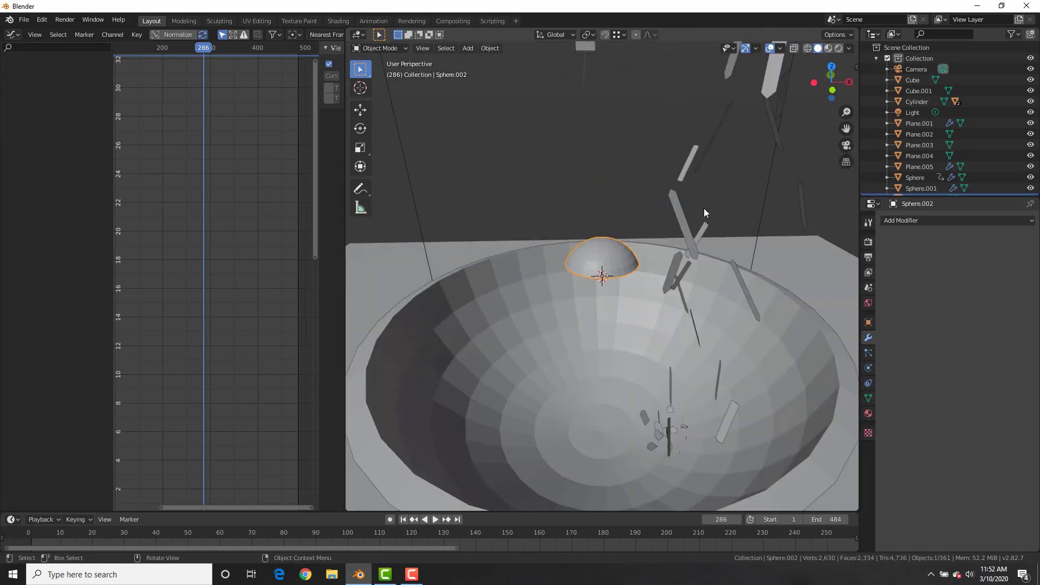
Lower the dome into the bowl and enlarge it so it forms a mound filling the middle of the bowl.
key("g")
key("z")
left_click(694, 298)
key("s")
left_click(579, 365)
key("g")
key("z")
left_click(600, 372)
mouse_move(600, 357)
middle_mouse_down()
mouse_move(598, 367)
mouse_move(602, 357)
middle_mouse_up()
Move the dome's top vertex vertically using proportional editing with Random falloff to make the mound's surface uneven.
key("Tab")
left_click(648, 34)
key("o")
key("g")
key("z")
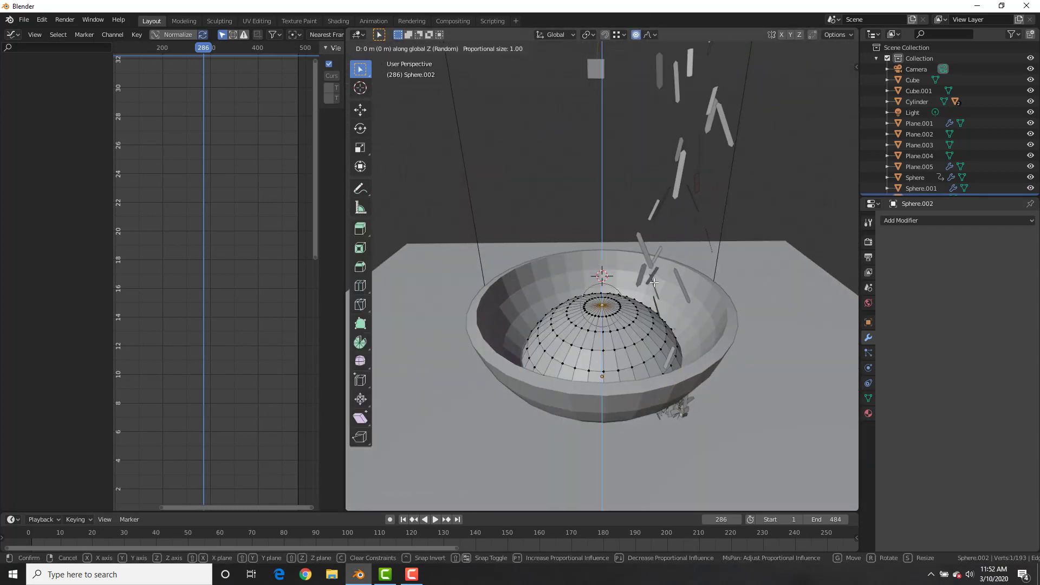
scroll(655, 271, "down", 19)
left_click(747, 290)
Return to Object Mode and apply smooth shading to the dome and the bowl.
key("Tab")
right_click(747, 291)
left_click(747, 287)
left_click(704, 352)
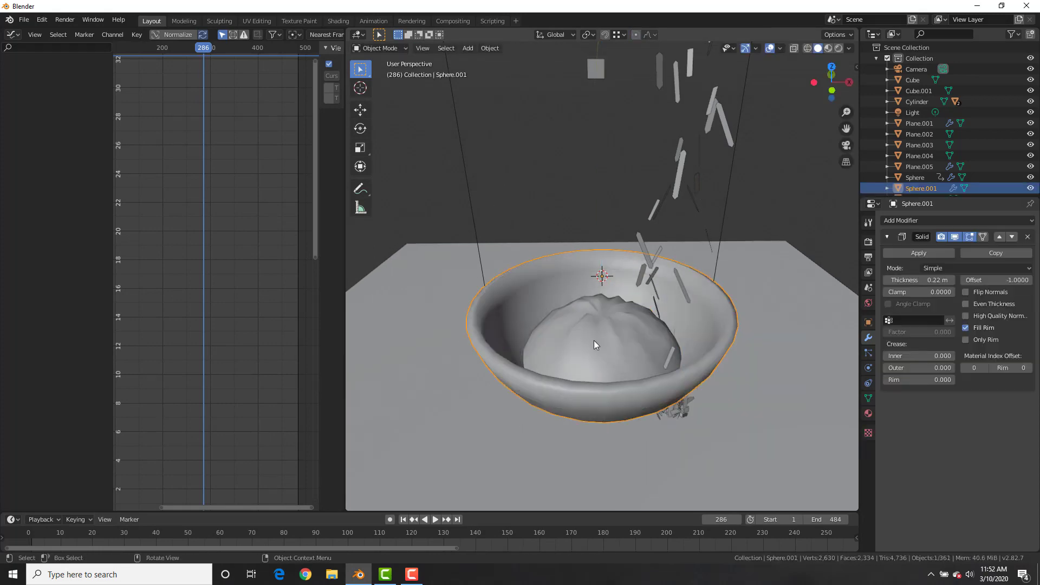
Add a Hair particle system to the dome, rendered as Collection with carrot as the instance collection.
left_click(594, 340)
left_click(867, 353)
left_click(1030, 222)
left_click(993, 278)
left_click(980, 333)
left_click(968, 382)
left_click(989, 413)
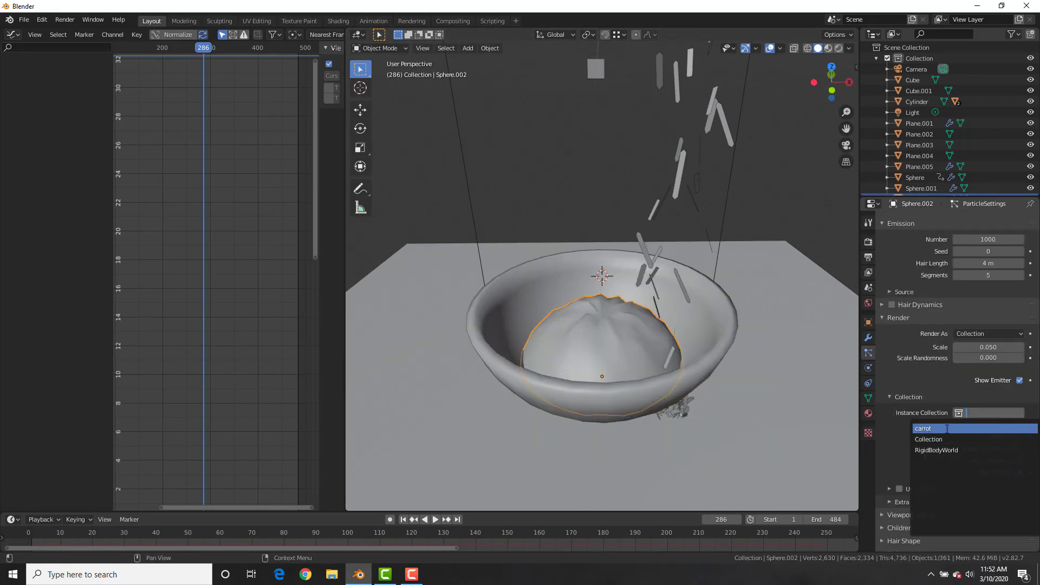
left_click(975, 428)
At frame 1, rotate the meshes of the three flat carrot shred planes together by 90° about the Y axis with proportional editing off.
middle_click_drag(691, 291, 603, 295)
scroll(603, 295, "down", 4)
key("shift+Left")
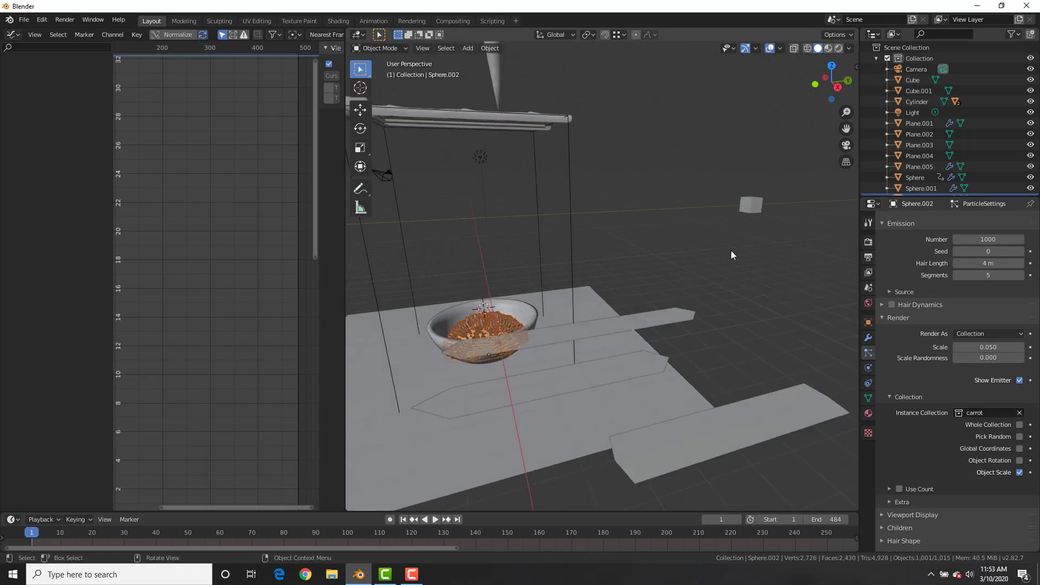
left_click(677, 320)
left_click(658, 362, "shift")
left_click(698, 422, "shift")
middle_click_drag(698, 422, 744, 316)
key("Tab")
scroll(744, 315, "down", 3)
key("a")
key("r")
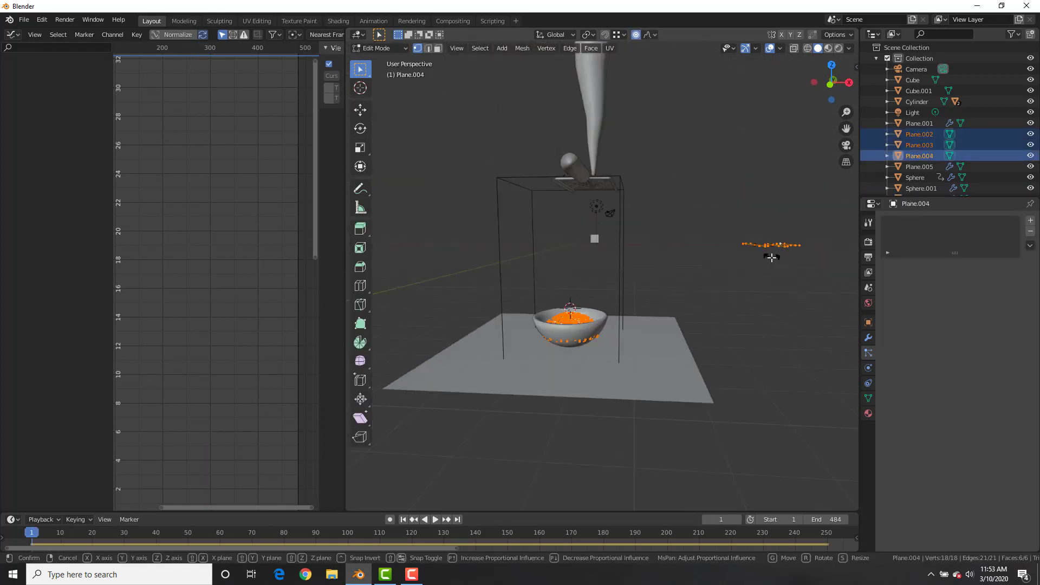
key("Escape")
type("ory90")
key("Return")
scroll(619, 329, "up", 5)
scroll(703, 280, "down", 6)
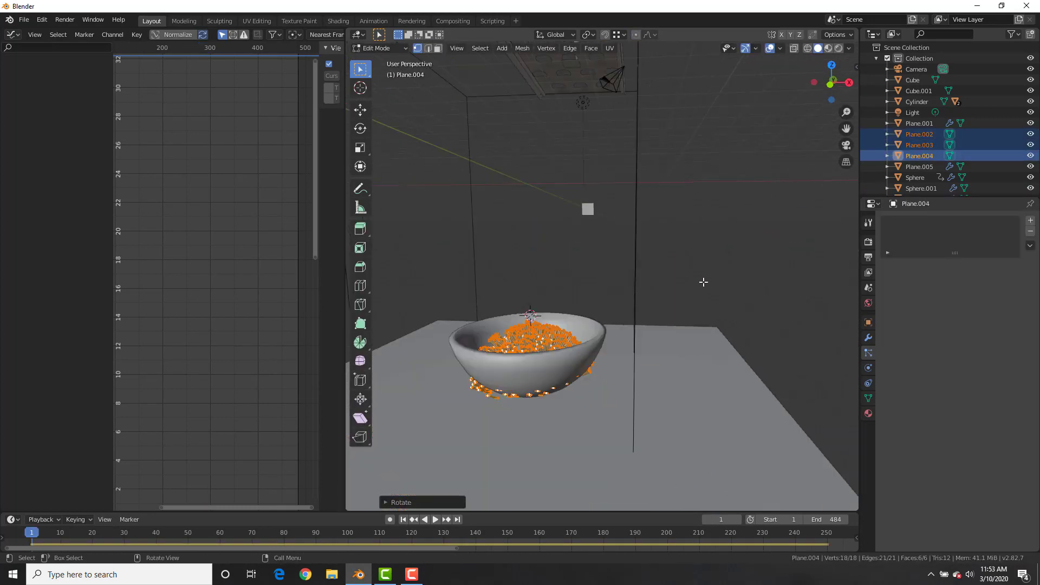
scroll(685, 281, "up", 10)
scroll(685, 281, "down", 4)
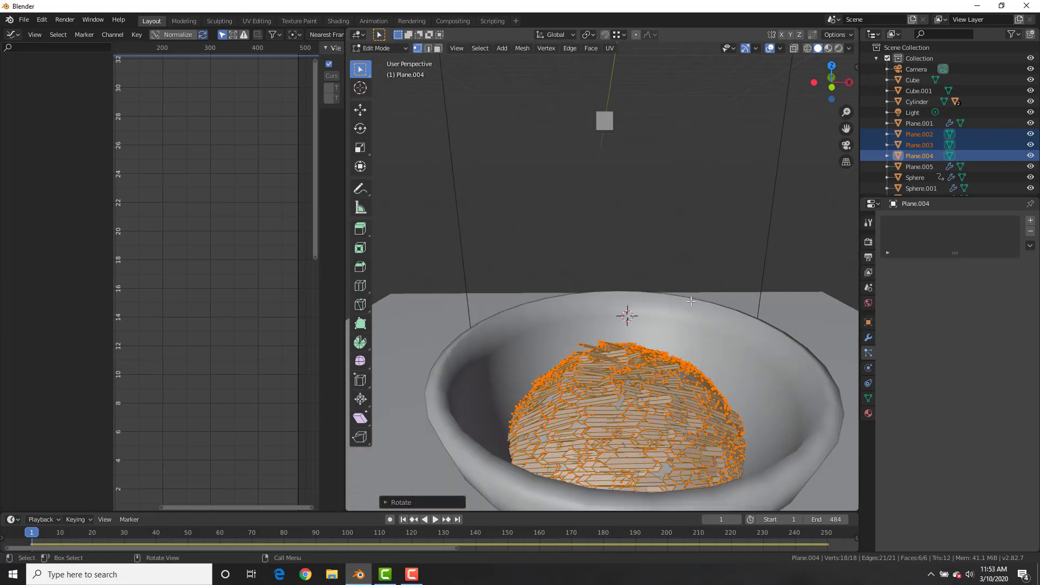
key("Tab")
Enable advanced rotation for the dome's hair particles with phase 0.179 and randomize phase 0.433, and set their render scale to 0.040.
left_click(637, 337)
scroll(971, 268, "down", 1)
left_click(965, 255)
scroll(962, 260, "down", 3)
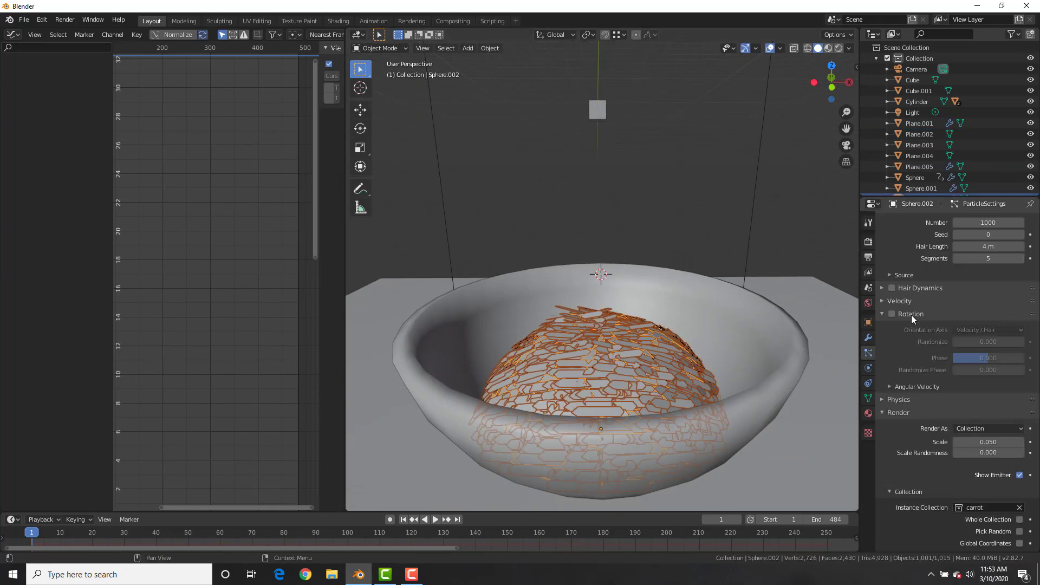
left_click(892, 314)
left_click_drag(988, 358, 1004, 370)
scroll(948, 372, "down", 1)
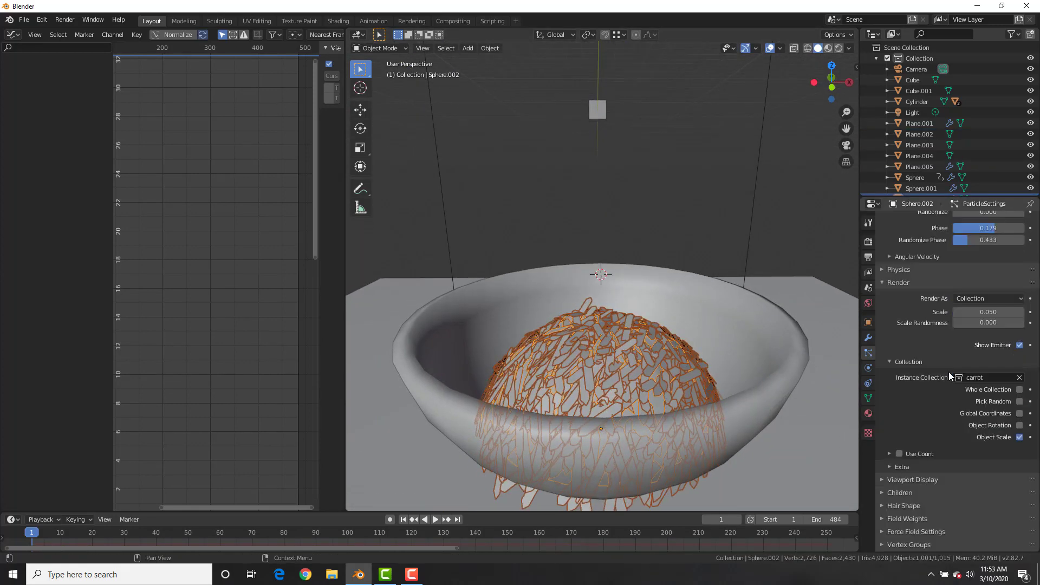
left_click(958, 421)
Grow the dome's vertex selection to everything above its lowest ring and create a vertex group for it.
middle_click_drag(629, 330, 609, 319)
key("Tab")
key("ctrl+KP_Add")
key("ctrl+KP_Add")
key("ctrl+KP_Add")
key("ctrl+KP_Add")
left_click(868, 398)
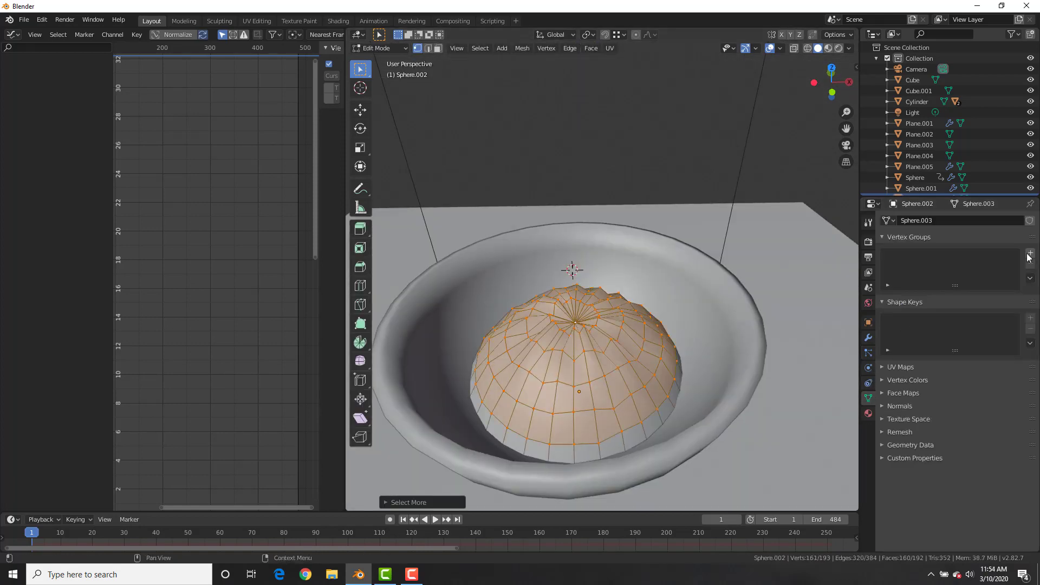
left_click(1029, 253)
key("Tab")
Use the vertex group named Group as the density group of the dome's particle system.
left_click(868, 352)
scroll(914, 461, "down", 8)
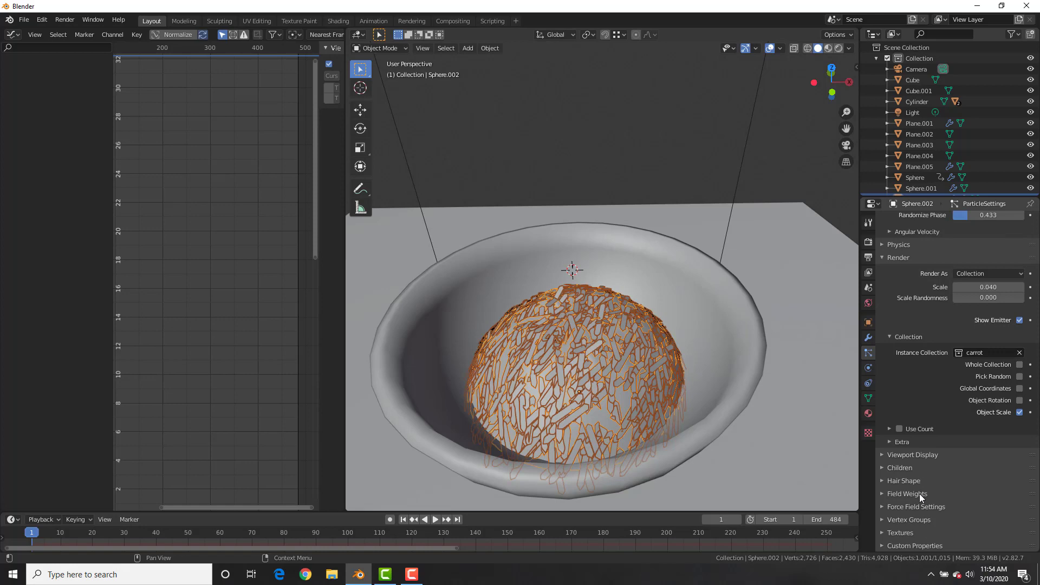
left_click(915, 518)
scroll(915, 518, "down", 4)
left_click(975, 433)
left_click(970, 448)
Move the dome's lower edge loop vertically in Edit Mode, and rescale the whole dome to fit the bowl.
mouse_move(563, 444)
middle_mouse_down()
mouse_move(558, 397)
mouse_move(550, 444)
middle_mouse_up()
key("Tab")
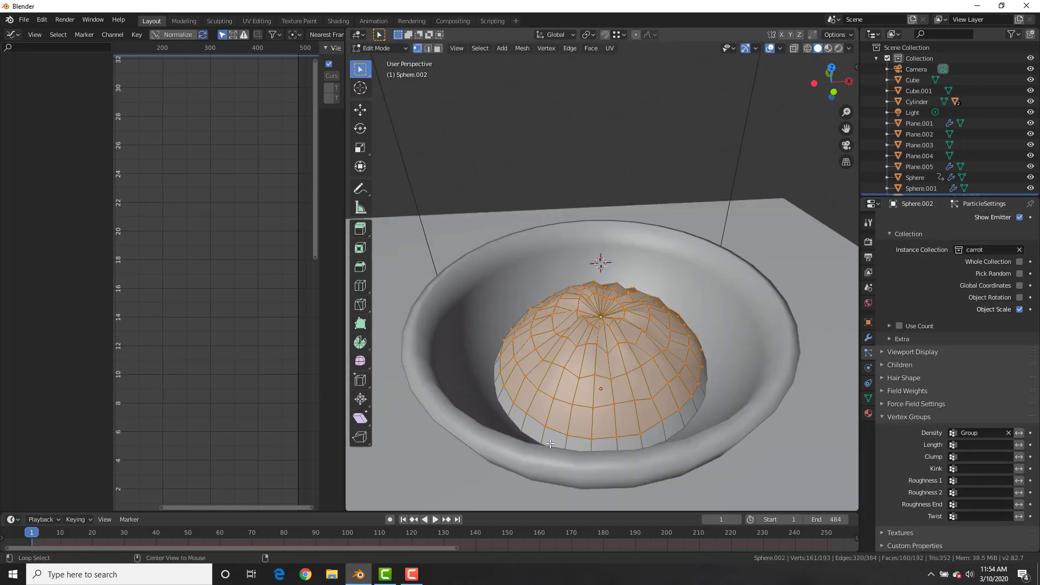
left_click(550, 443, "alt")
key("g")
key("z")
left_click(622, 417)
key("Tab")
key("s")
middle_click_drag(713, 425, 714, 316)
left_click(711, 418)
left_click(713, 316)
Set the number of hair particles on the dome to 4000.
scroll(954, 325, "up", 12)
left_click(987, 325)
type("4000")
key("Return")
left_click(758, 153)
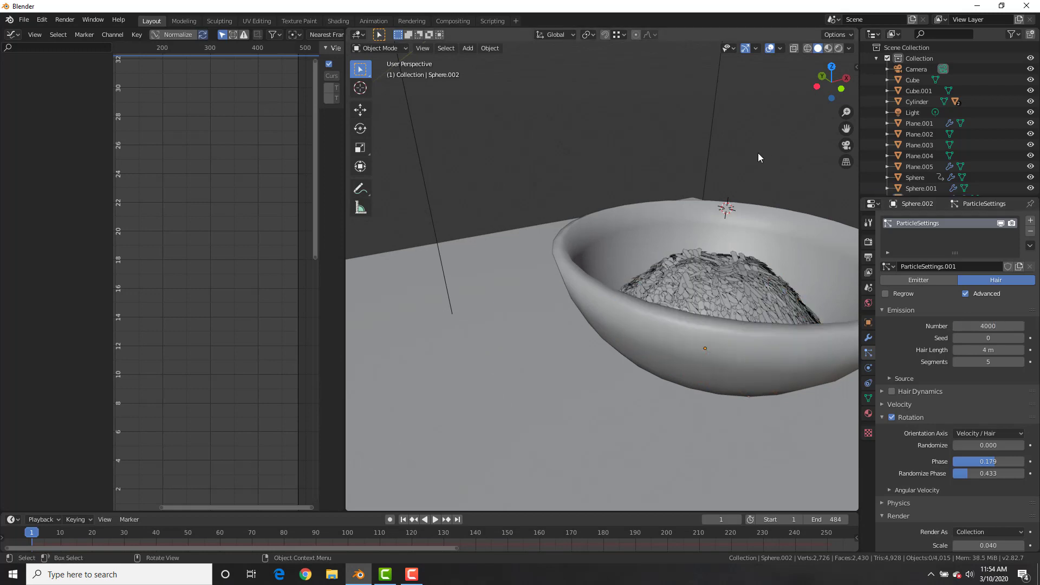
Enable Collision physics on the dome with stickiness 10 and particle damping 1.0, and raise its particle friction.
left_click(750, 276)
left_click(868, 368)
left_click_drag(964, 370, 1024, 370)
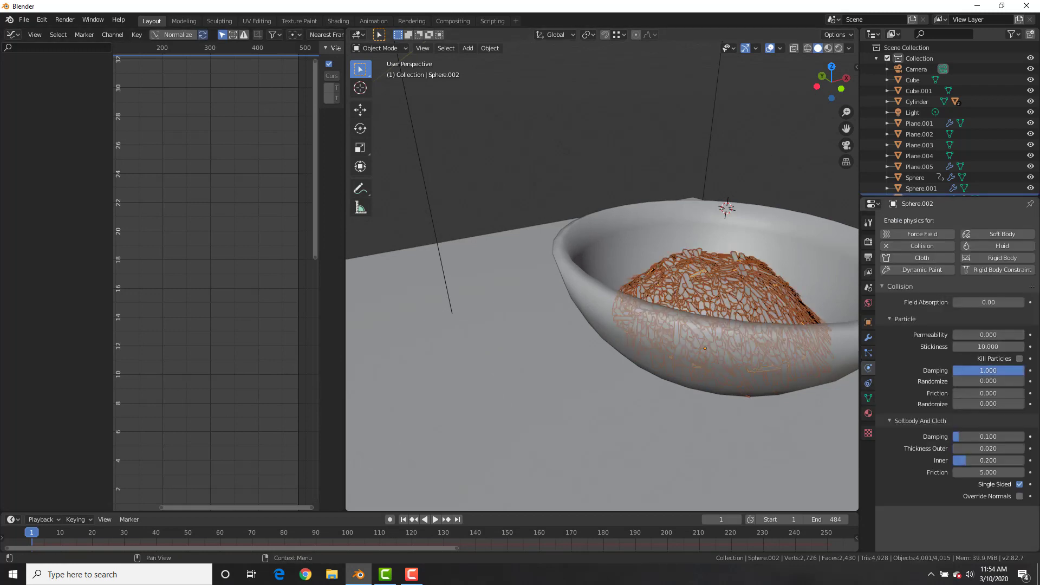
left_click_drag(963, 393, 1023, 393)
left_click(757, 164)
Run the animation until the shreds fall, and move the bowl and dome together about 3.43 m along X beneath them.
scroll(757, 164, "down", 10)
middle_click_drag(658, 194, 629, 209)
scroll(742, 194, "up", 3)
key("space")
key("space")
left_click(575, 293)
left_click(609, 288, "shift")
key("g")
key("x")
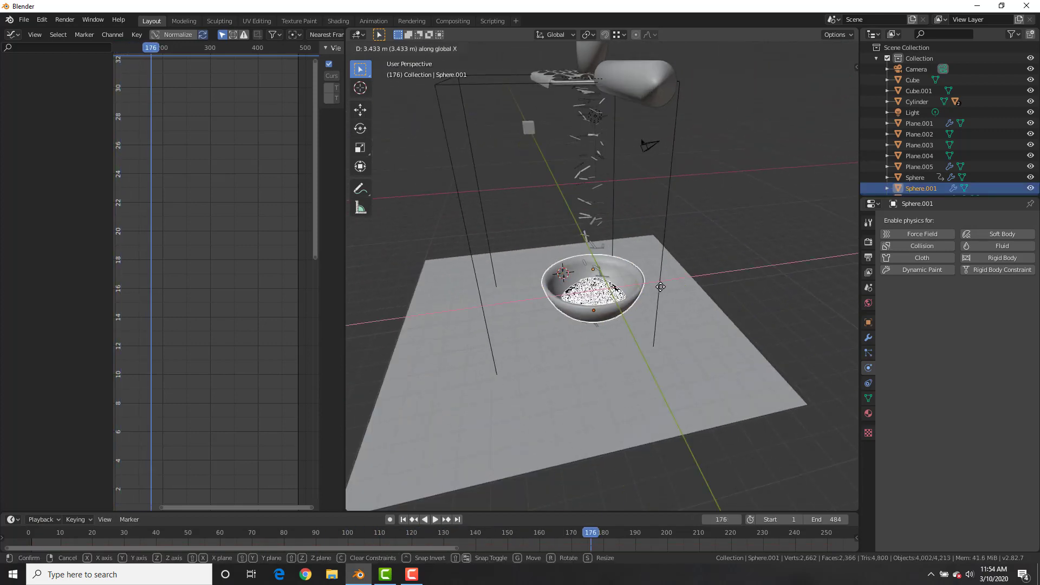
left_click(660, 286)
Play the animation from the first frame and check how the shreds land in the bowl.
key("shift+Left")
middle_click_drag(660, 286, 772, 239)
left_click(704, 242)
left_click(742, 250)
key("space")
scroll(773, 240, "down", 3)
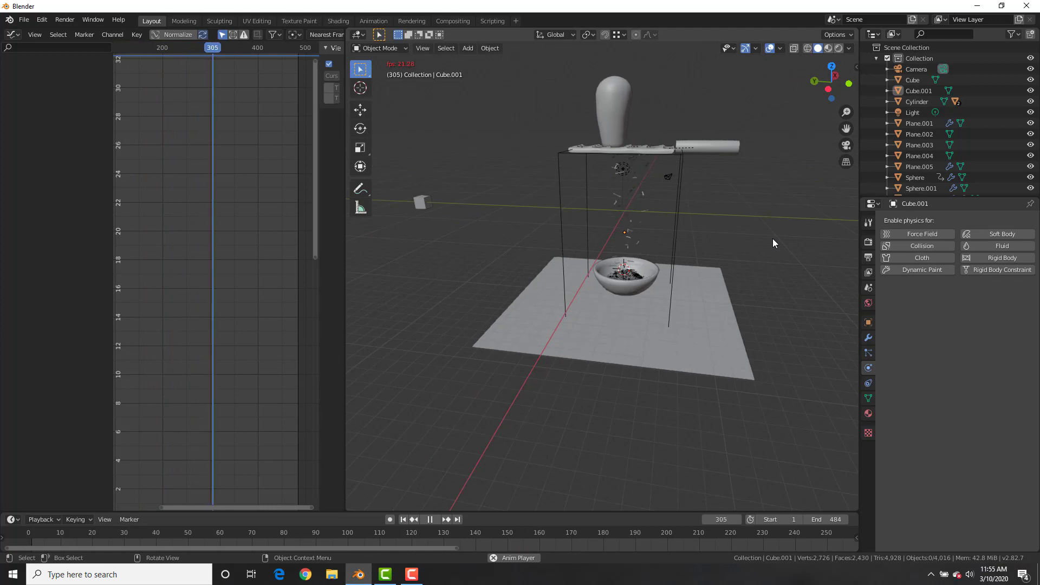